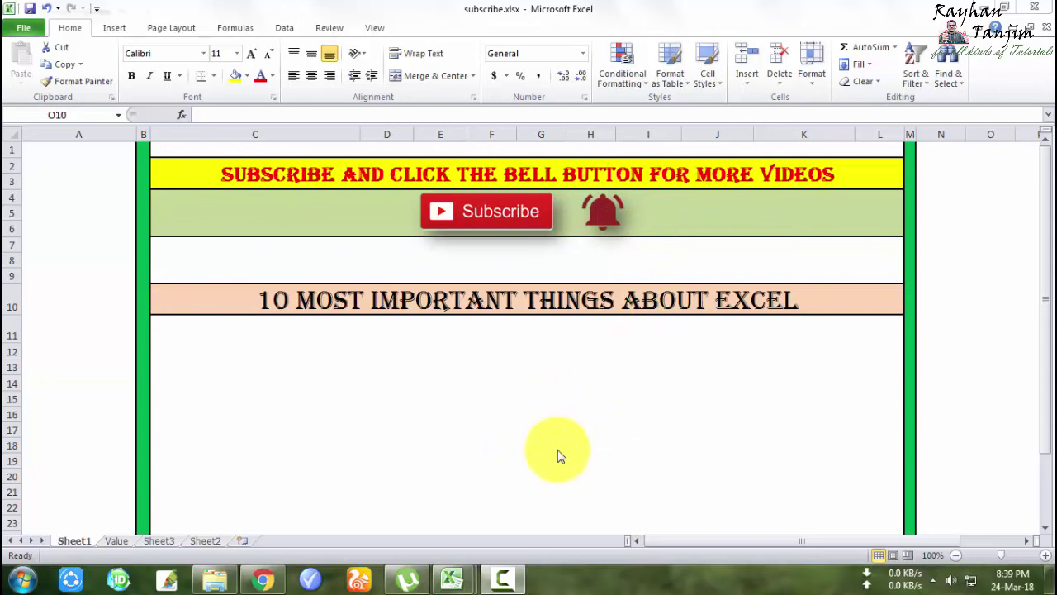
# - Switch to Book1.xlsx, look through Sheet2 to Sheet4, and settle on Sheet2's Pin No/Name table
pyautogui.moveTo(455, 576)
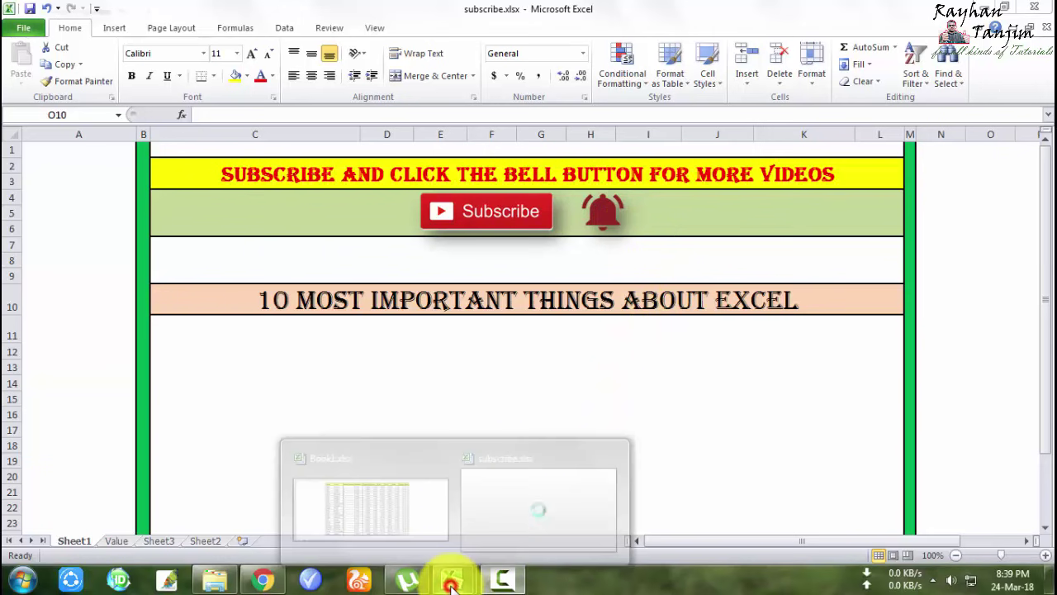
pyautogui.click(363, 510)
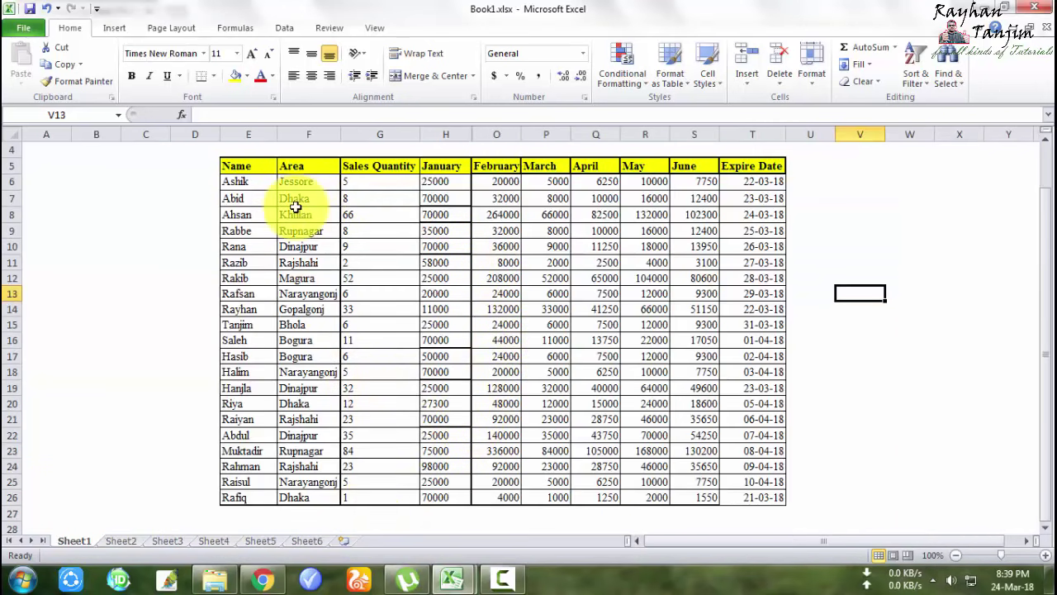
pyautogui.click(120, 541)
pyautogui.click(165, 541)
pyautogui.click(209, 540)
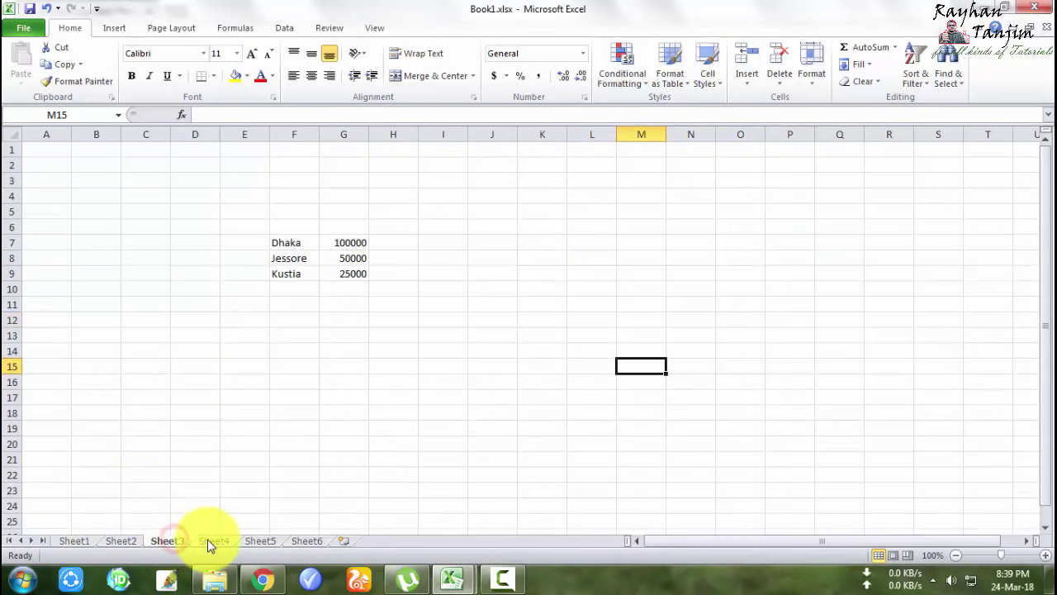
pyautogui.click(119, 541)
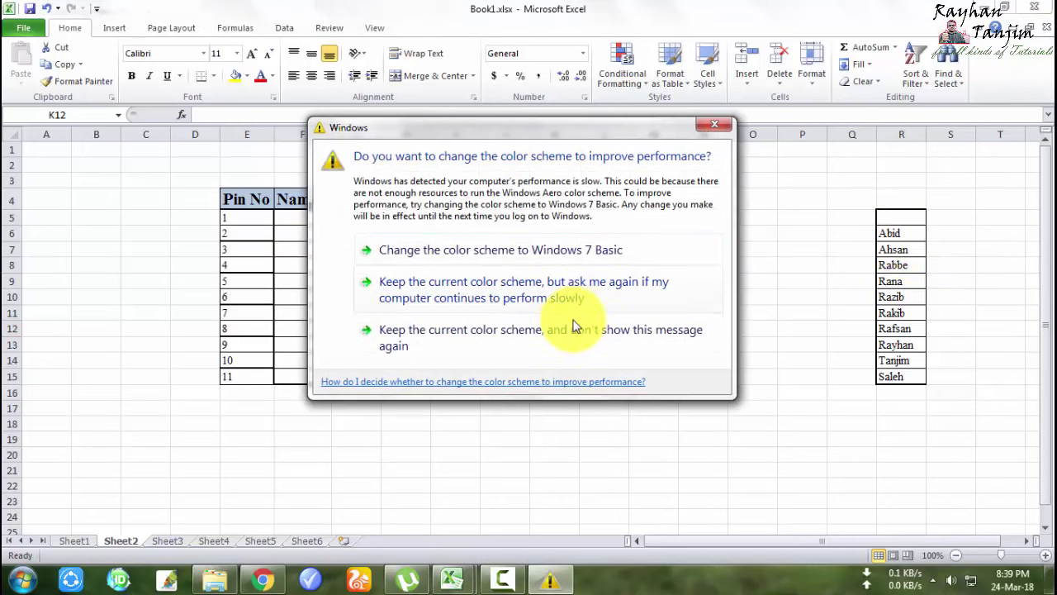
# - Keep the current colour scheme permanently and select the empty Name cell for Pin No 1
pyautogui.click(550, 361)
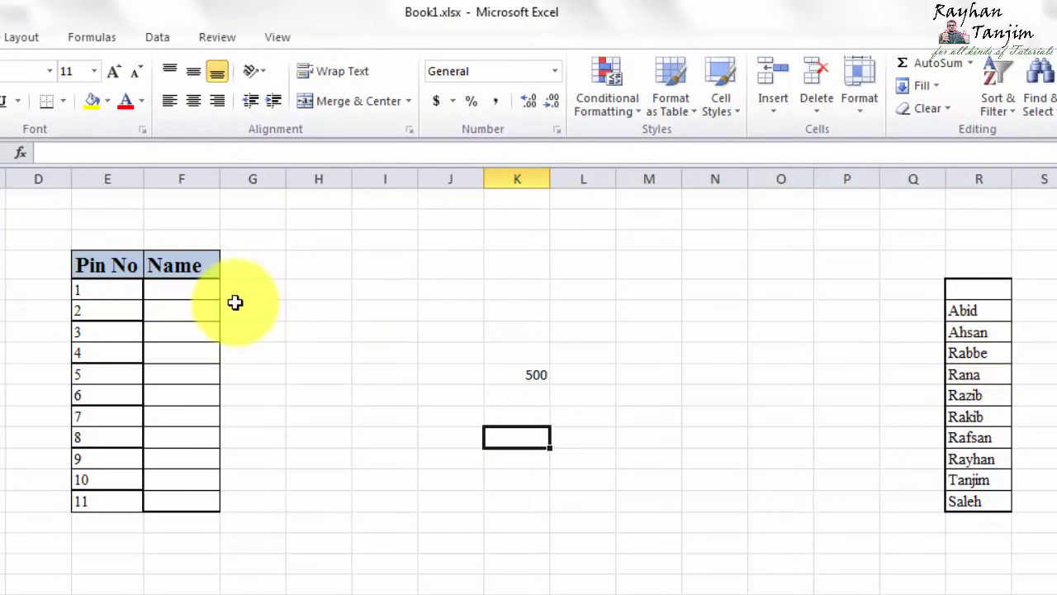
pyautogui.click(203, 294)
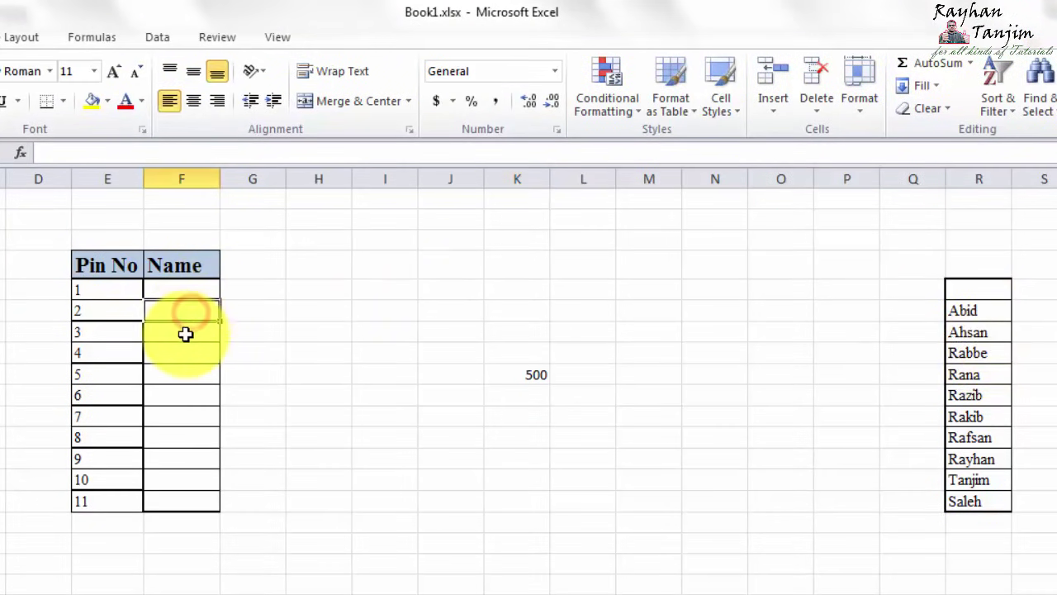
pyautogui.click(184, 331)
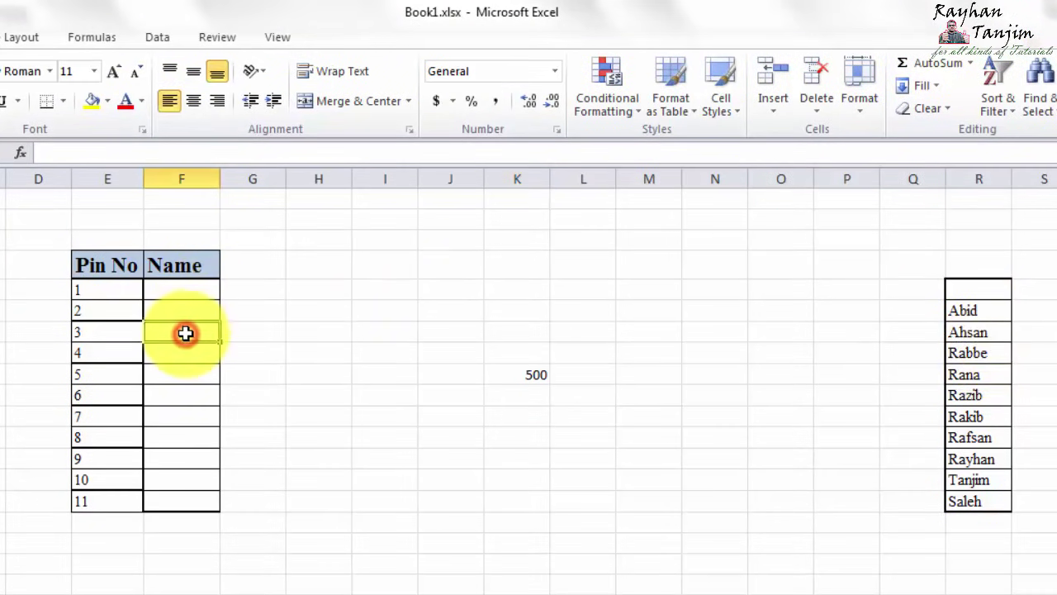
pyautogui.click(206, 291)
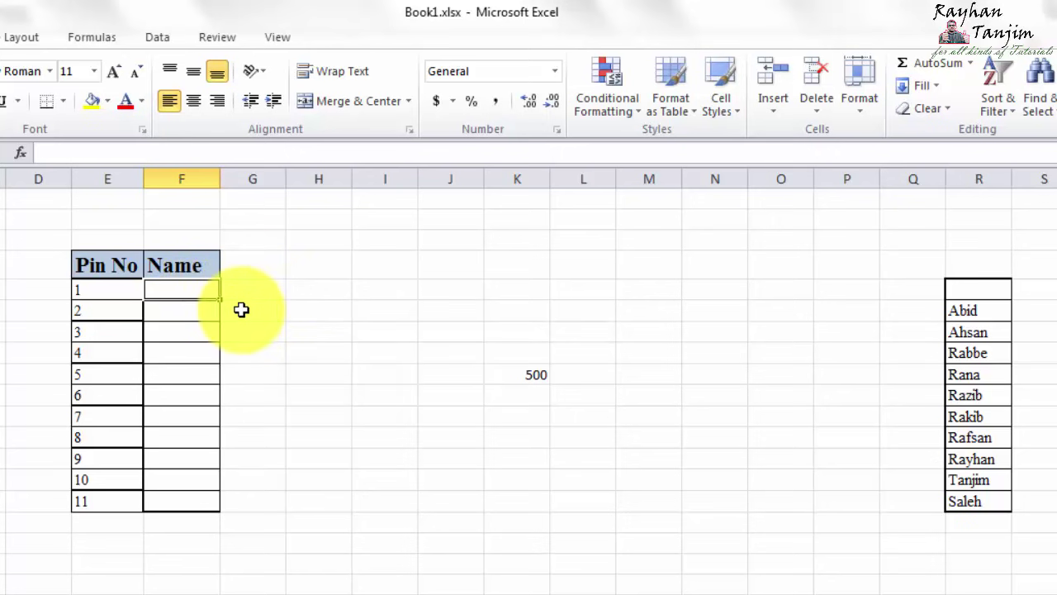
pyautogui.click(314, 319)
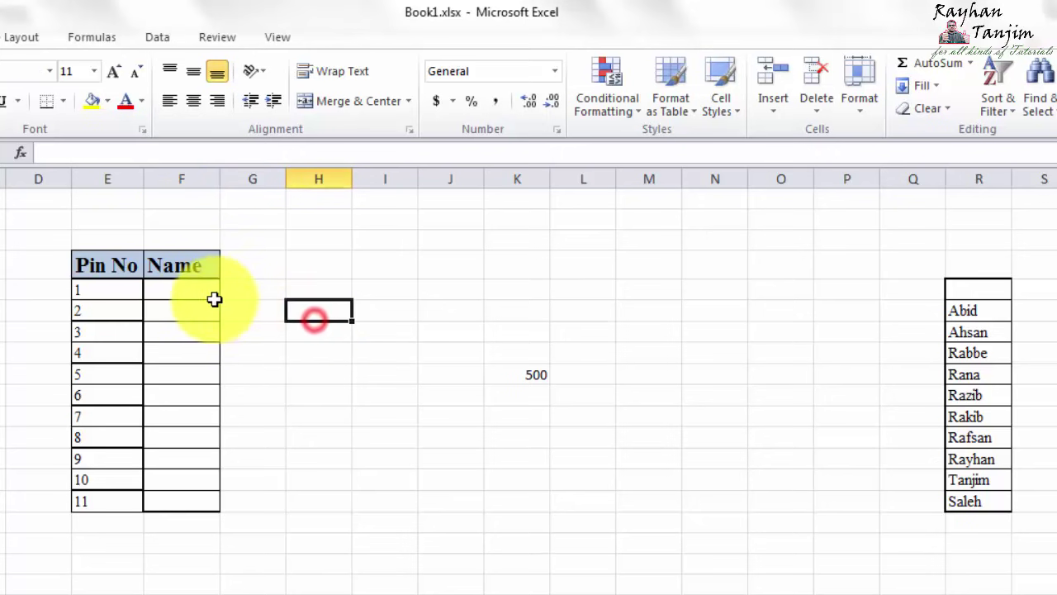
pyautogui.click(200, 291)
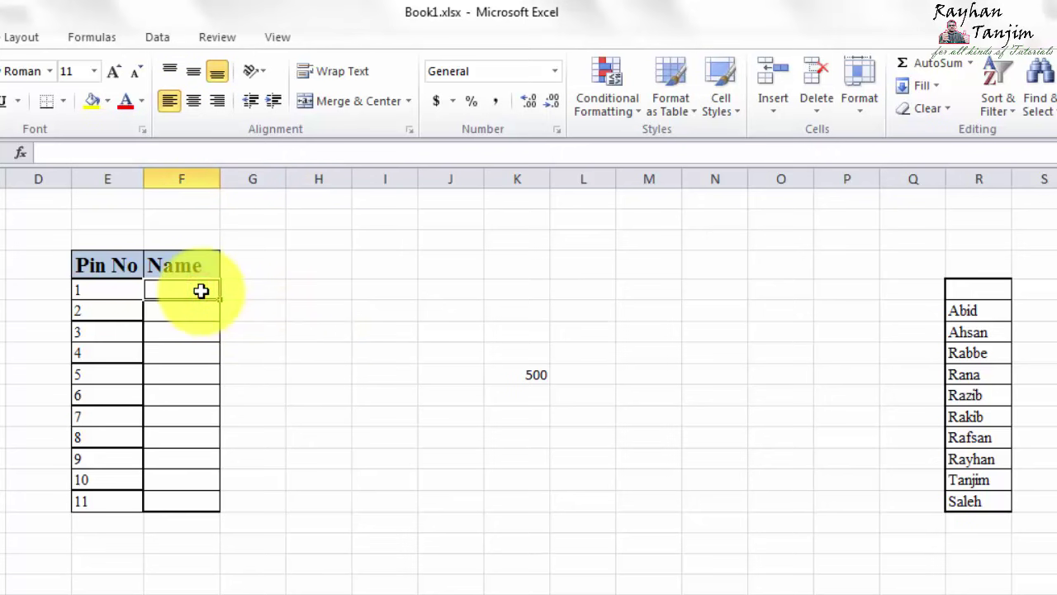
# - Add List data validation to Pin No 1's Name cell with source =$R$6:$R$15
pyautogui.click(161, 39)
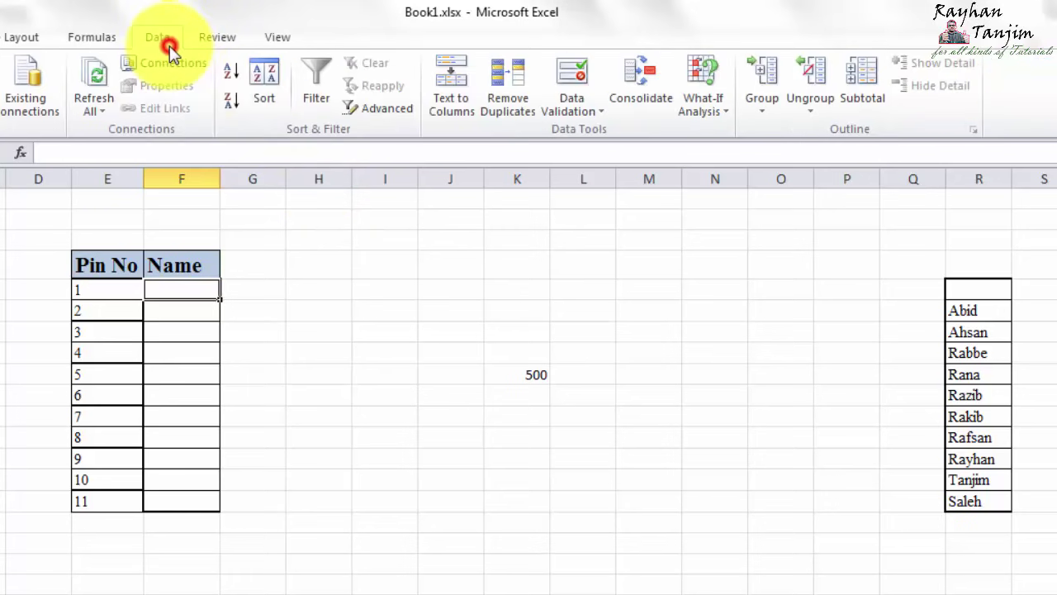
pyautogui.click(577, 111)
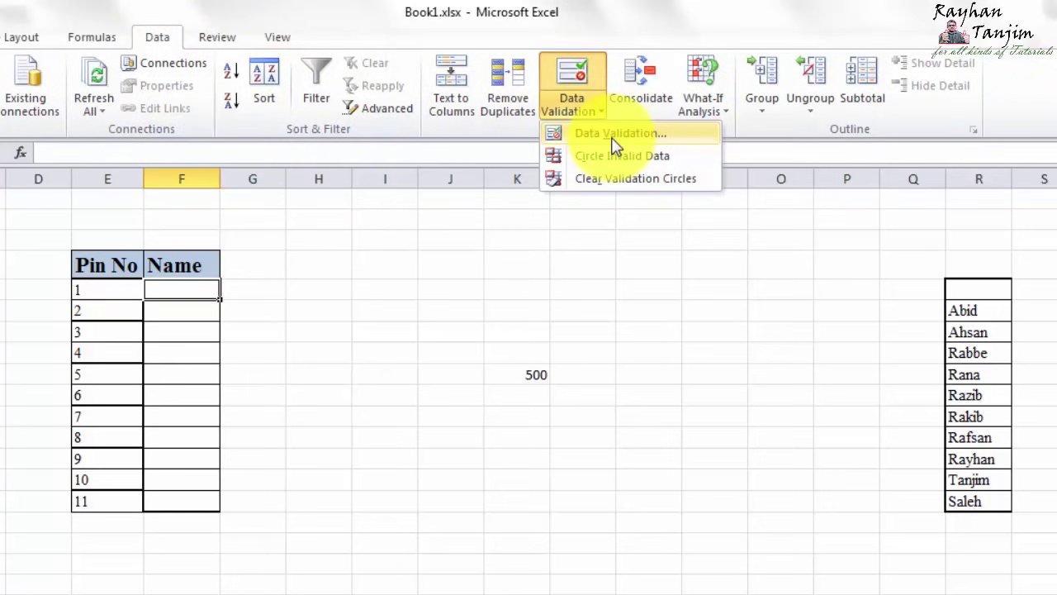
pyautogui.click(615, 140)
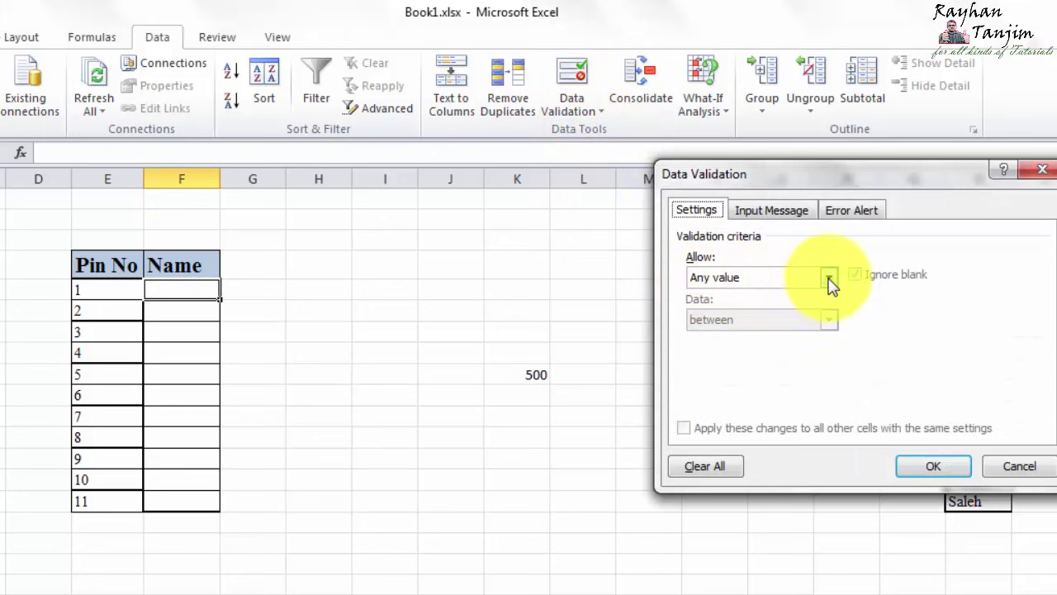
pyautogui.click(830, 281)
pyautogui.click(731, 343)
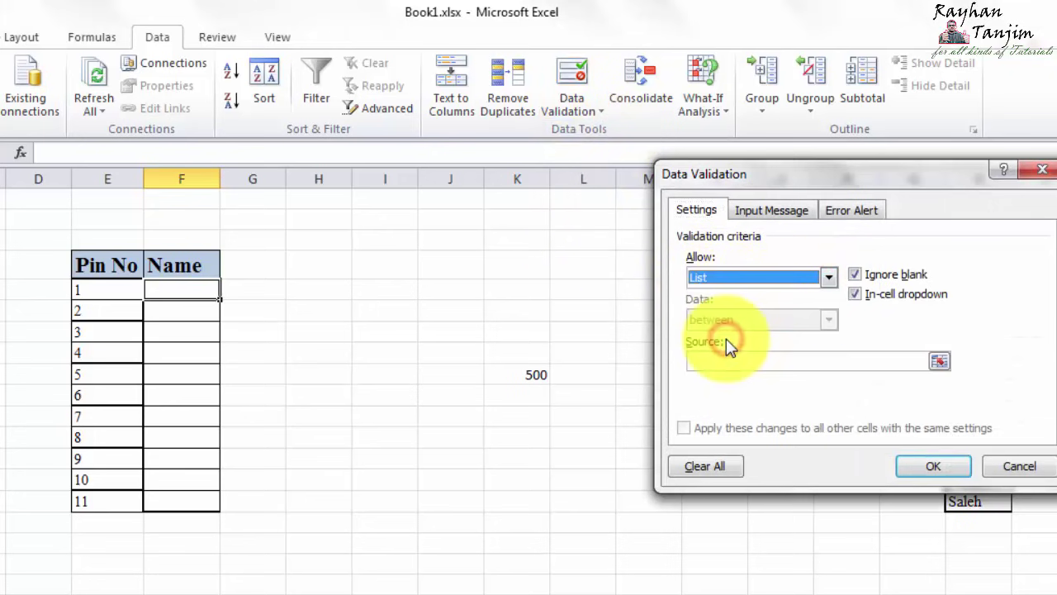
pyautogui.click(732, 362)
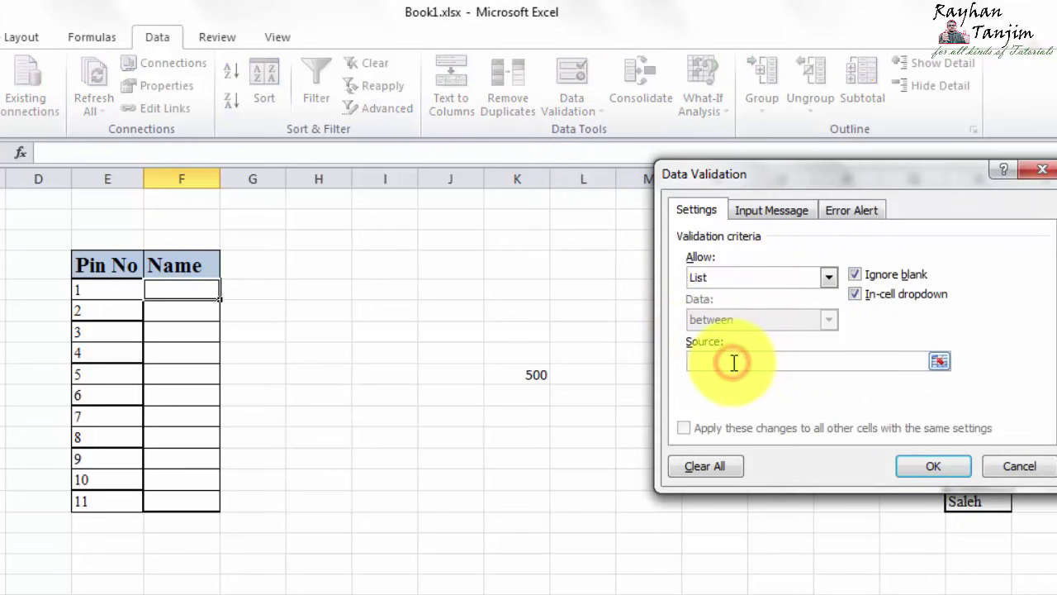
pyautogui.click(939, 361)
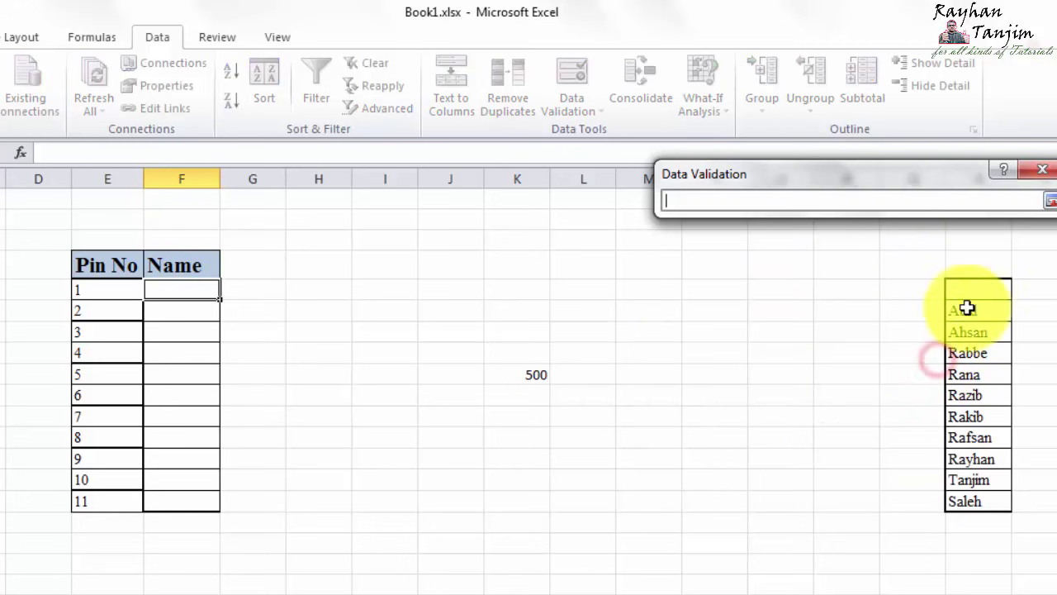
pyautogui.moveTo(966, 309)
pyautogui.mouseDown()
pyautogui.moveTo(956, 391)
pyautogui.moveTo(974, 500)
pyautogui.mouseUp()
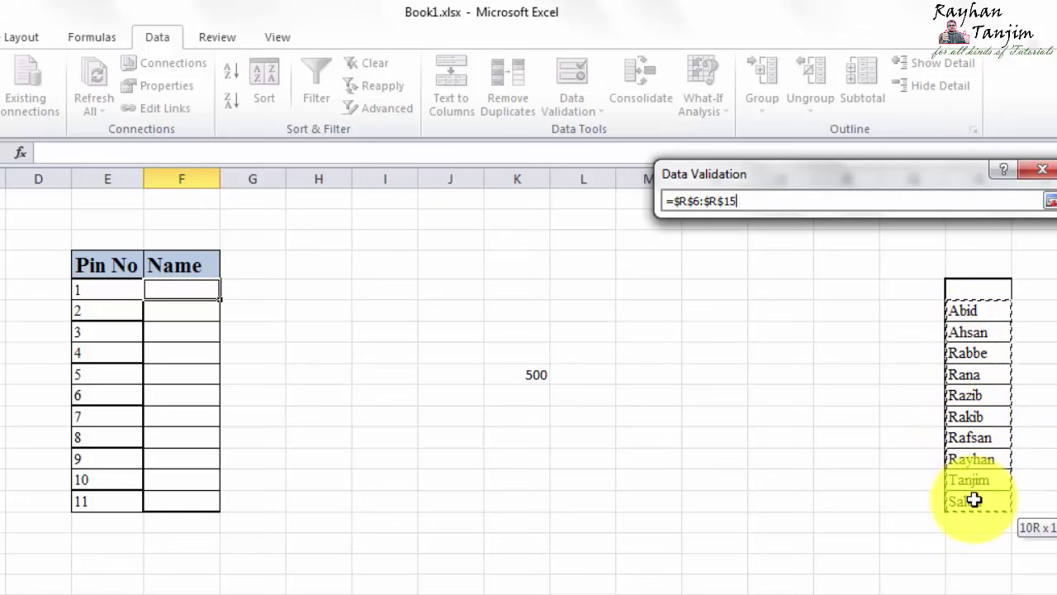
pyautogui.press('Return')
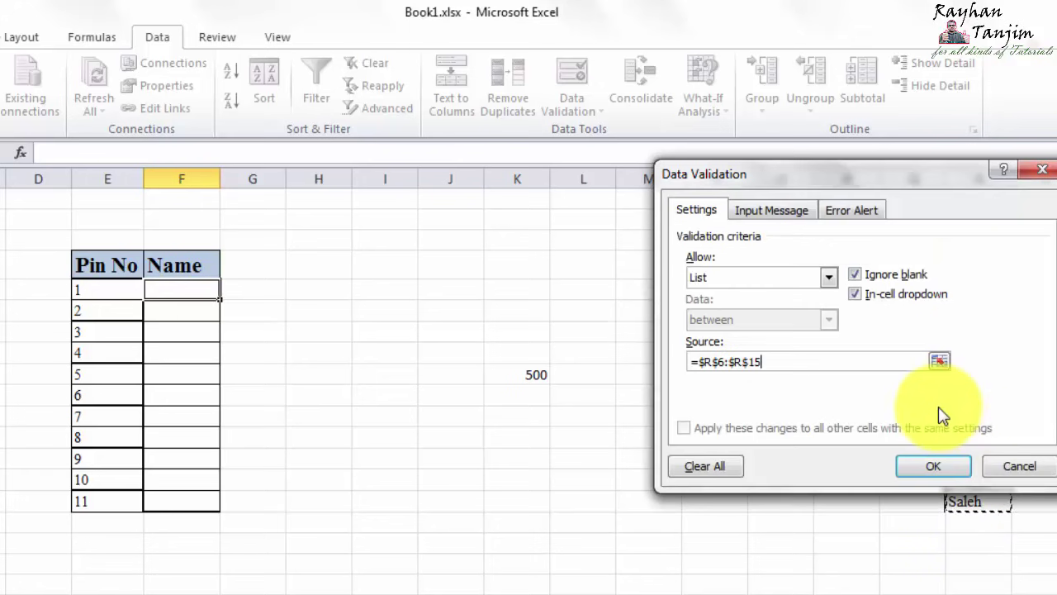
pyautogui.click(936, 468)
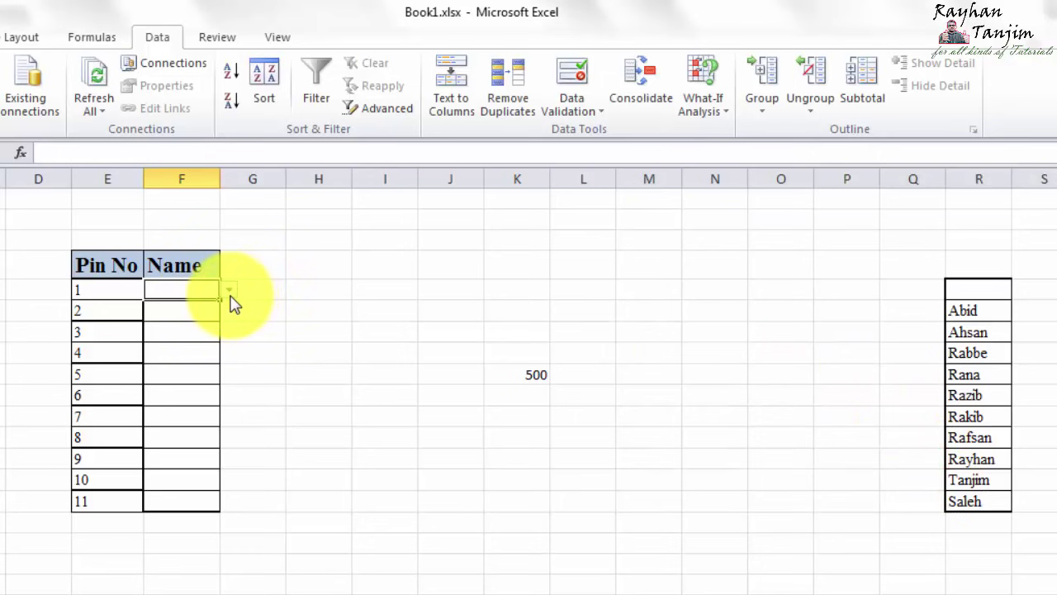
# - Pick Rana for Pin No 1 and fill it down to every Name cell through Pin No 11
pyautogui.click(229, 291)
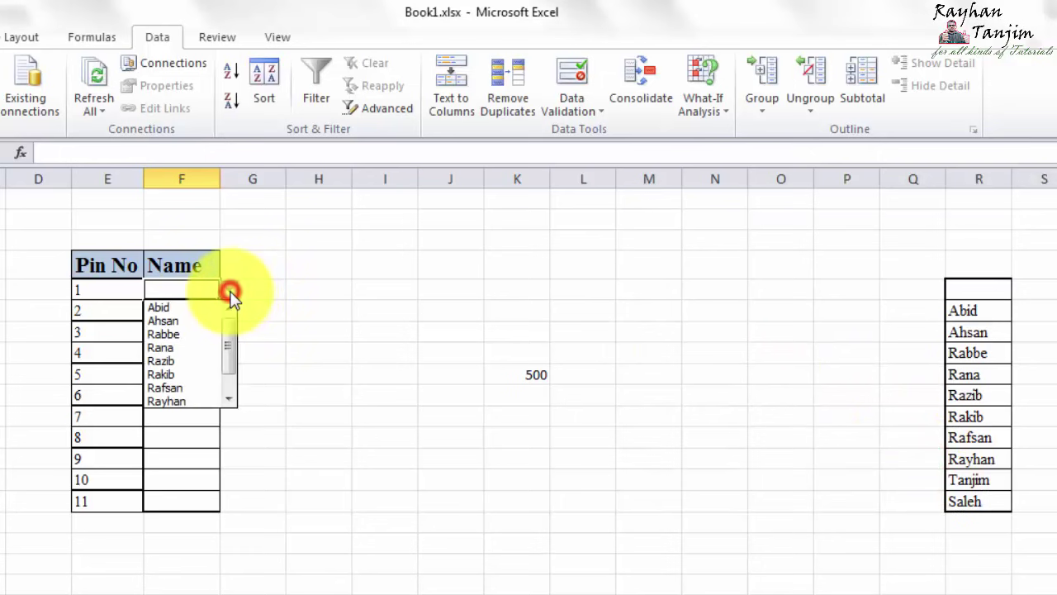
pyautogui.click(165, 351)
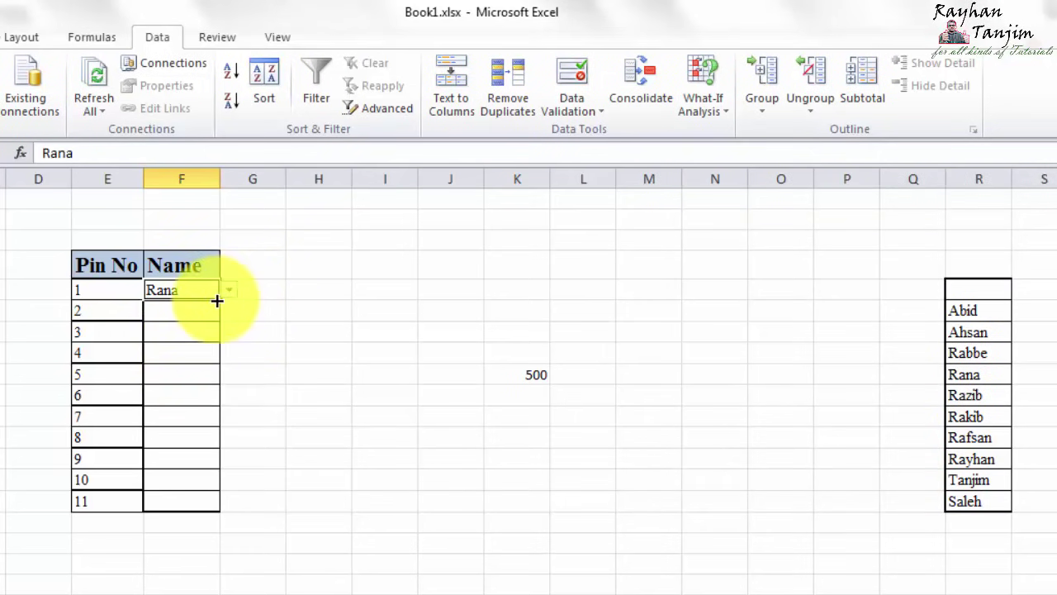
pyautogui.moveTo(219, 300); pyautogui.dragTo(201, 485)
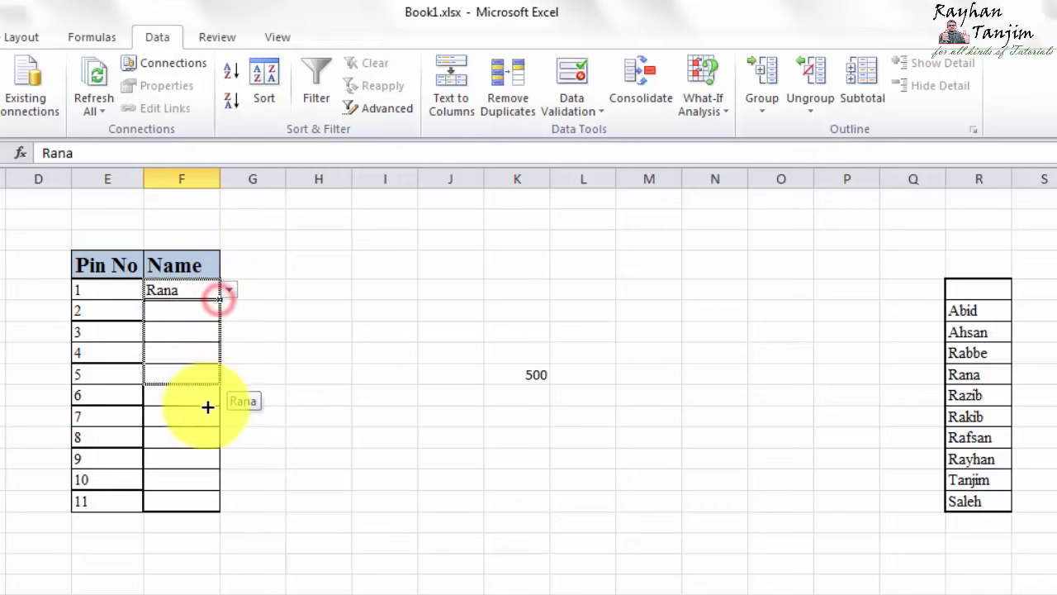
pyautogui.click(301, 376)
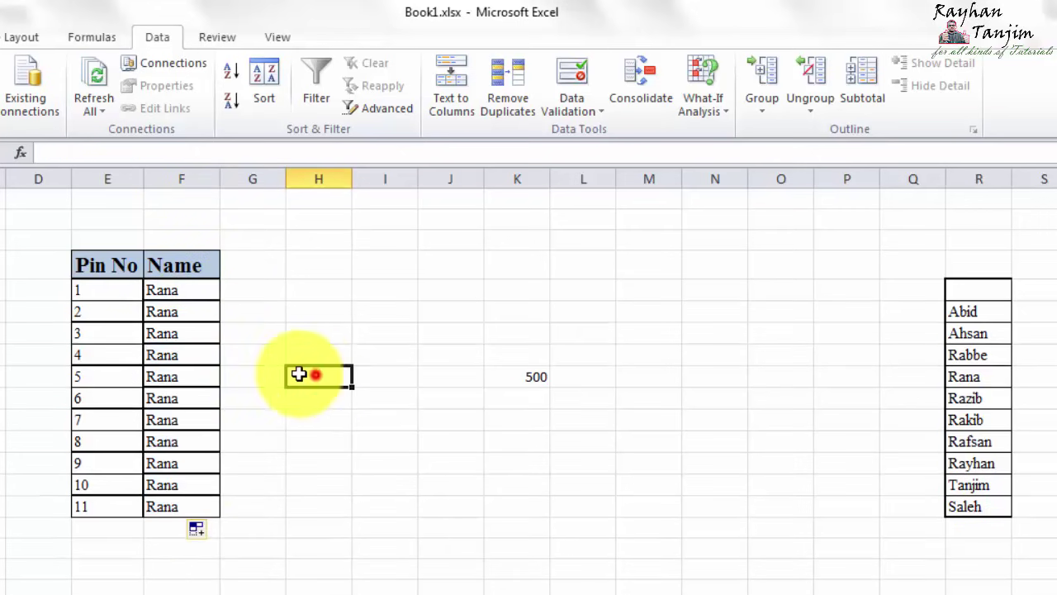
# - Change Pins 6 and 8 to Razib and Pin 9 to Rakib, then pick Saleh for Pin 5
pyautogui.click(196, 400)
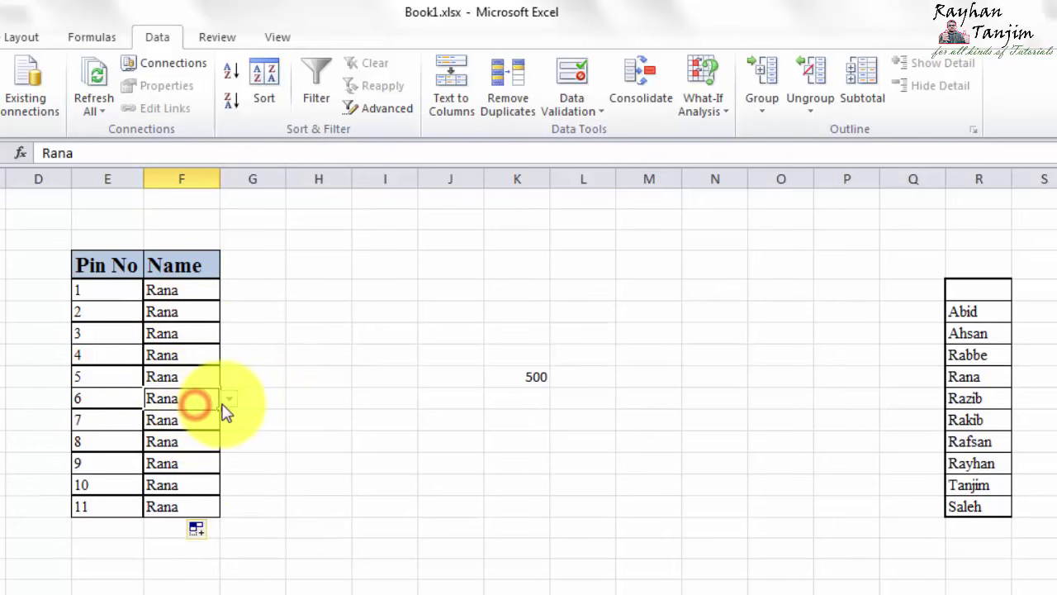
pyautogui.click(230, 397)
pyautogui.click(177, 446)
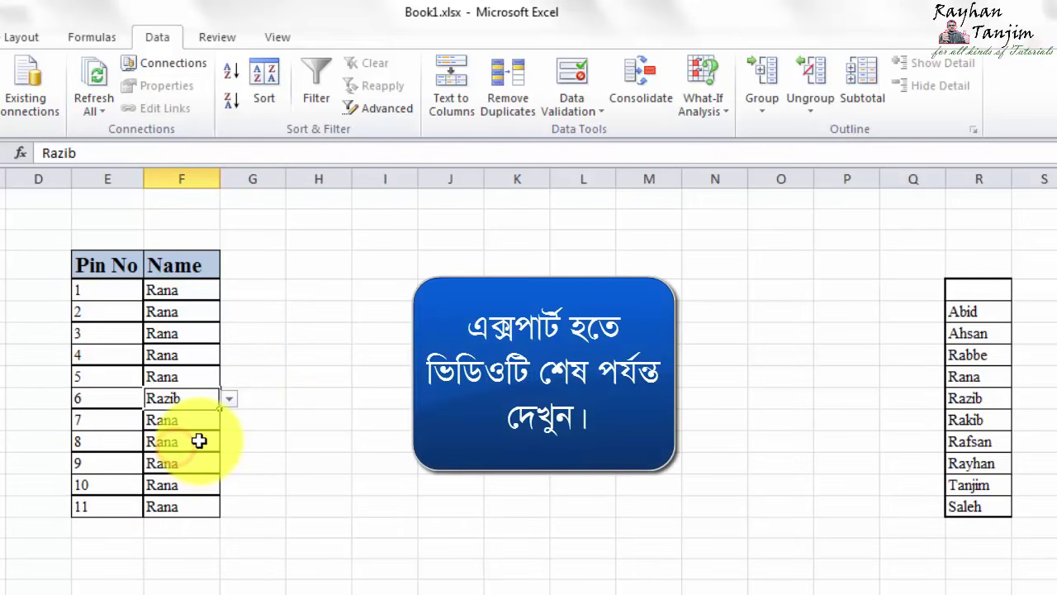
pyautogui.click(206, 441)
pyautogui.click(227, 446)
pyautogui.click(186, 487)
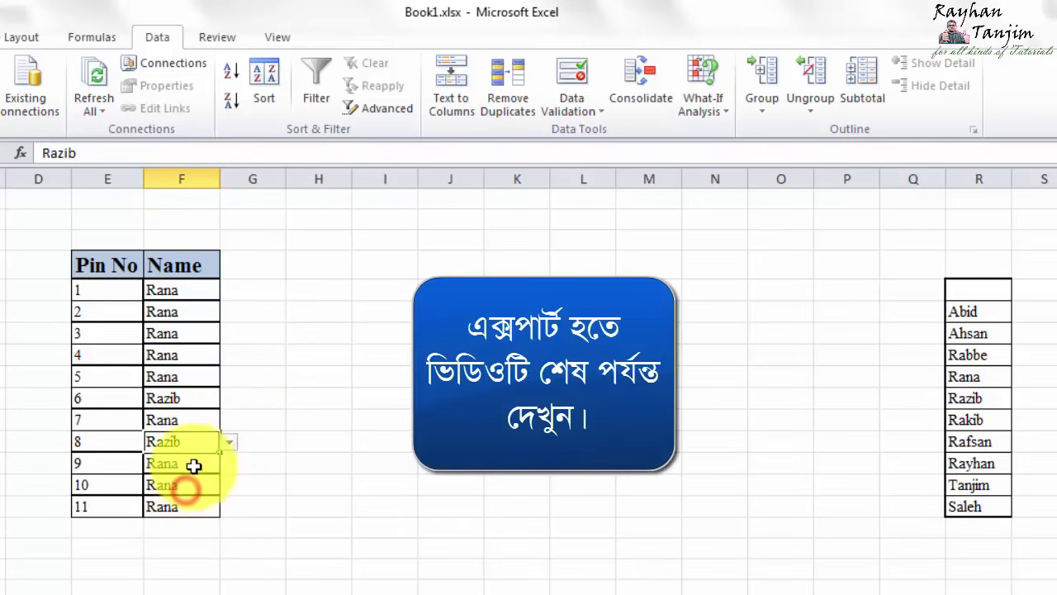
pyautogui.click(201, 463)
pyautogui.click(231, 464)
pyautogui.click(185, 518)
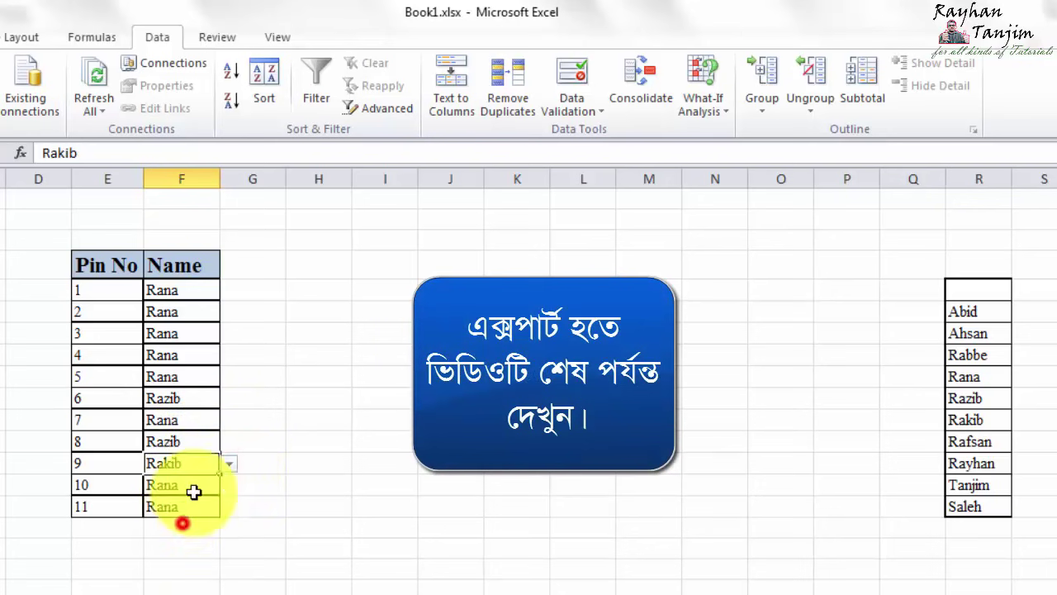
pyautogui.click(319, 397)
pyautogui.click(186, 378)
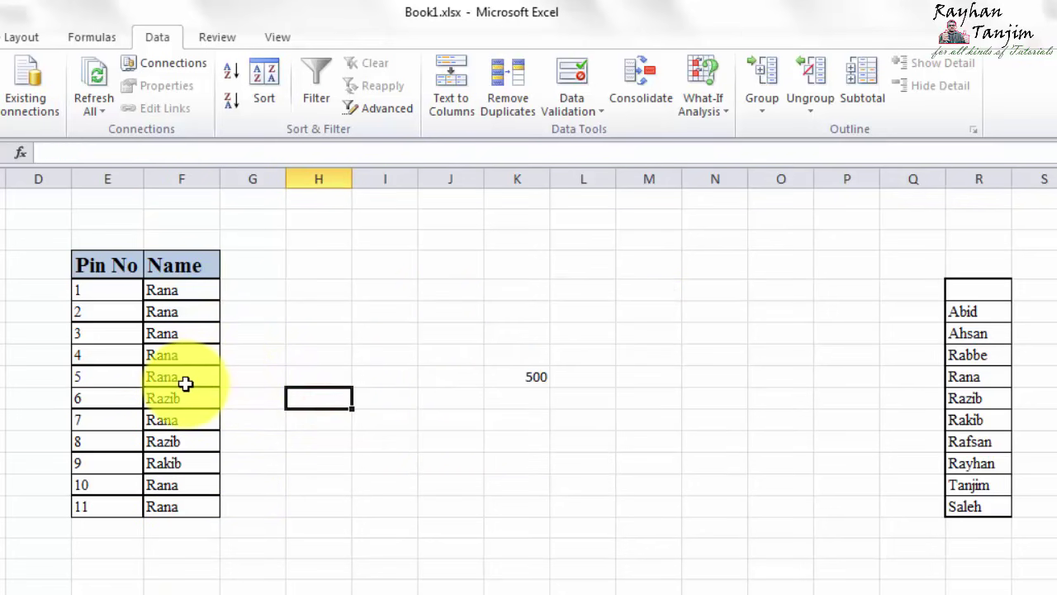
# - Select the 500 in Sheet2's K9, then move to Sheet3's Dhaka, Jessore and Kustia figures
pyautogui.click(382, 397)
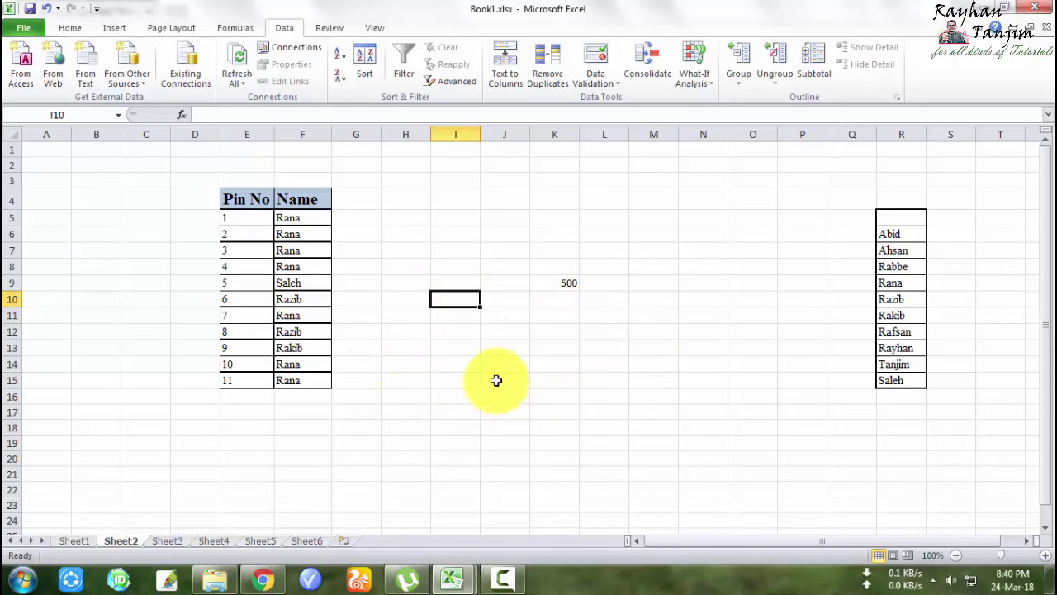
pyautogui.click(163, 541)
pyautogui.click(121, 541)
pyautogui.click(569, 282)
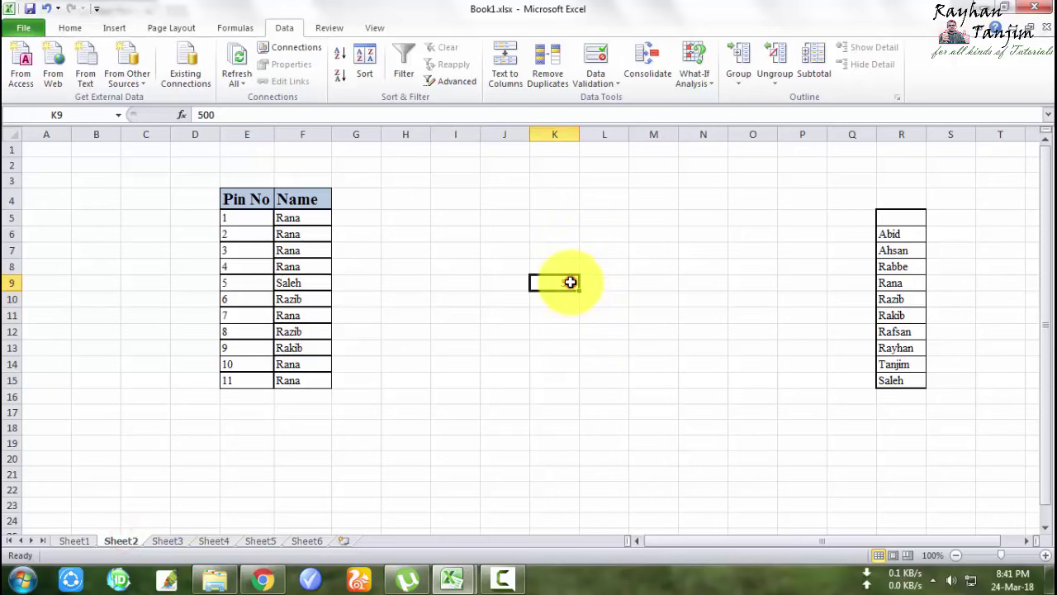
pyautogui.click(168, 542)
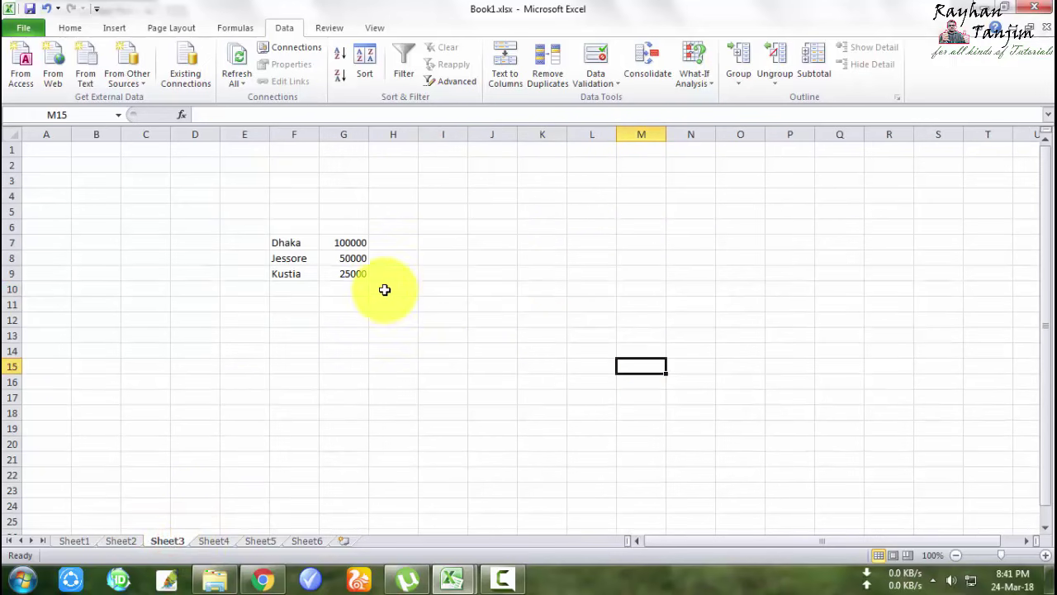
# - Enter 2500 in Sheet3 cell I9 beside Kustia
pyautogui.click(449, 273)
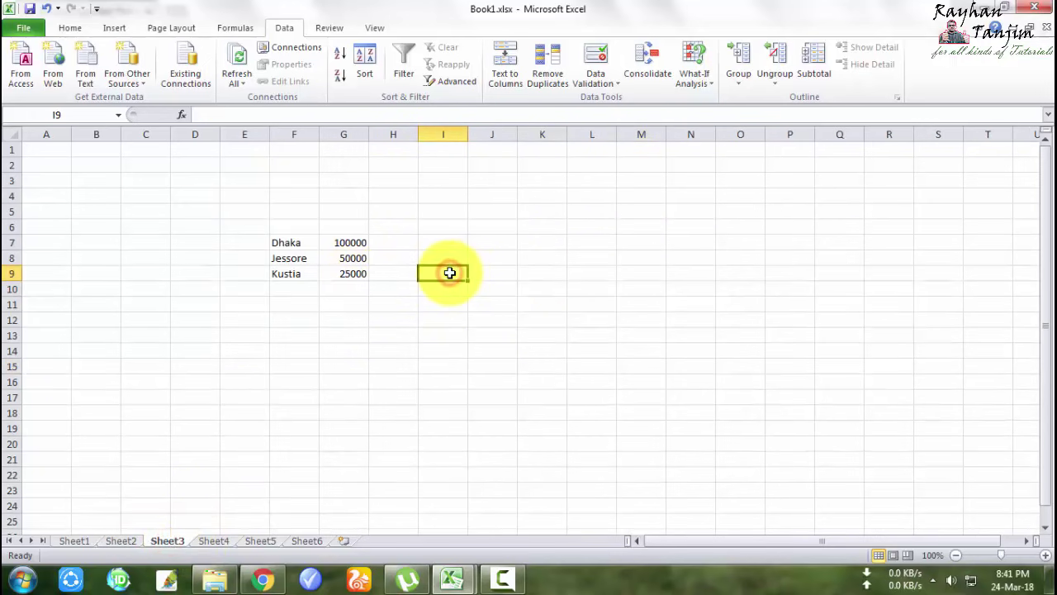
pyautogui.write('2500')
pyautogui.click(455, 351)
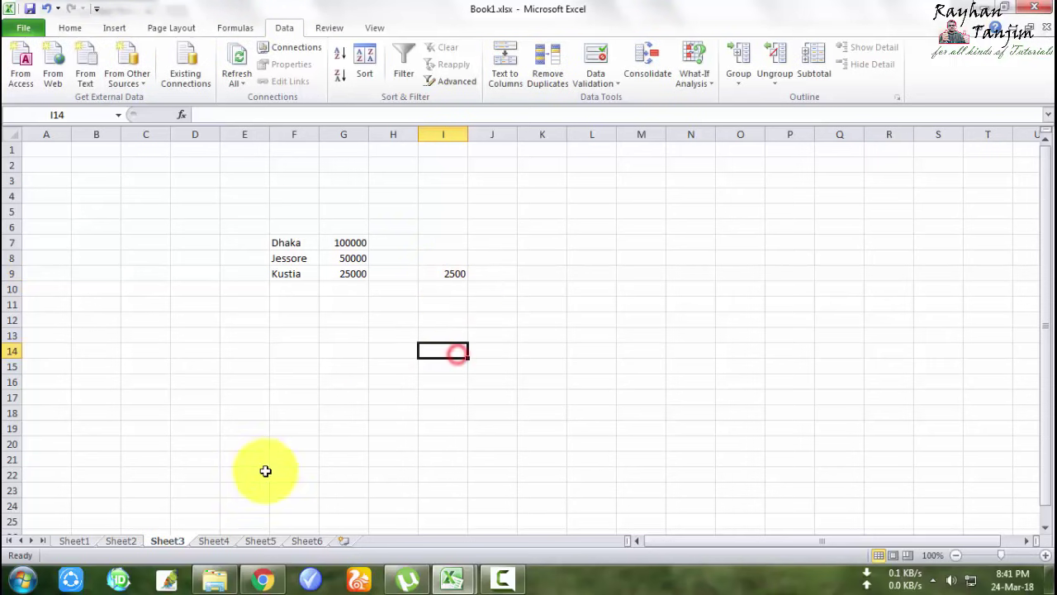
# - On Sheet4, fill cell H8 yellow and start editing it for a total
pyautogui.click(214, 541)
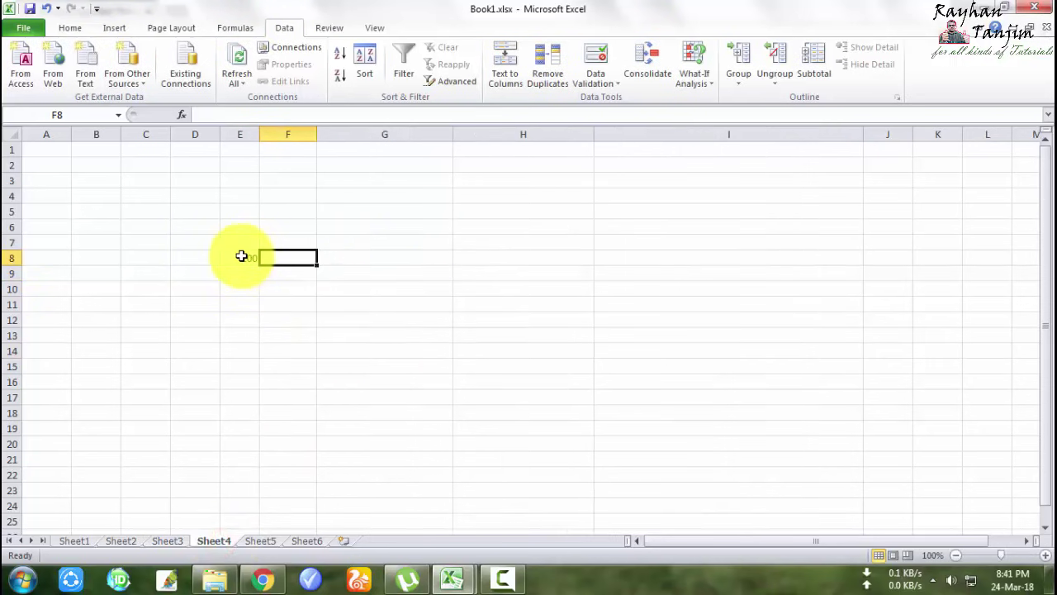
pyautogui.click(500, 261)
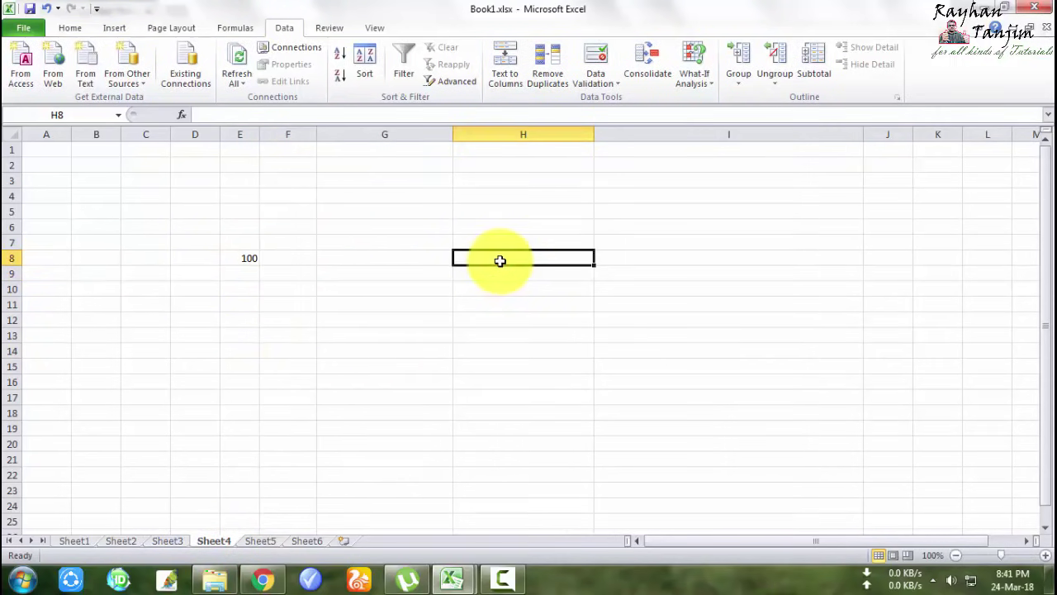
pyautogui.click(70, 25)
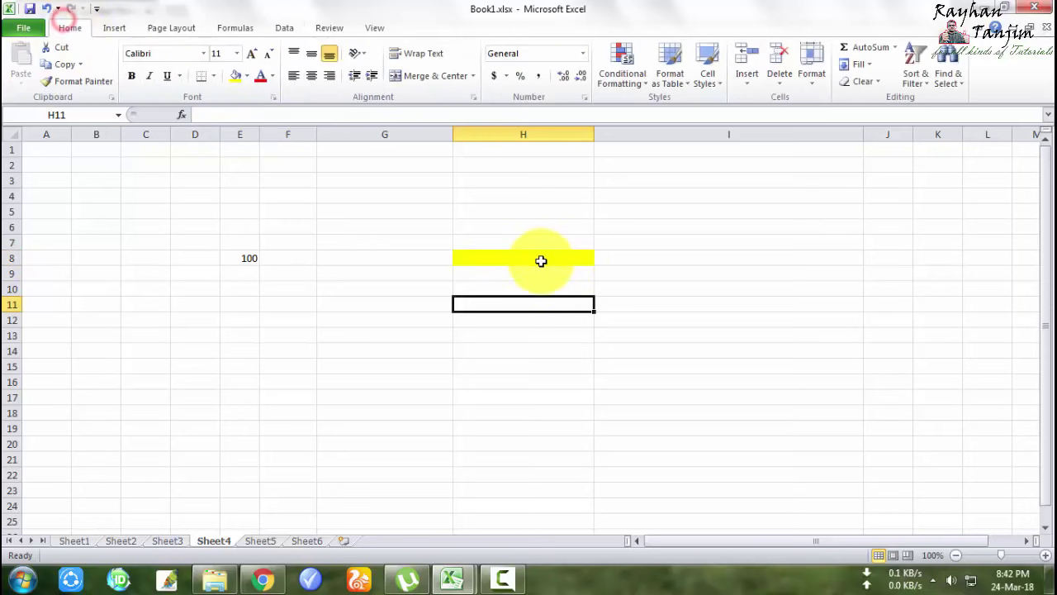
pyautogui.click(548, 258)
pyautogui.click(640, 262)
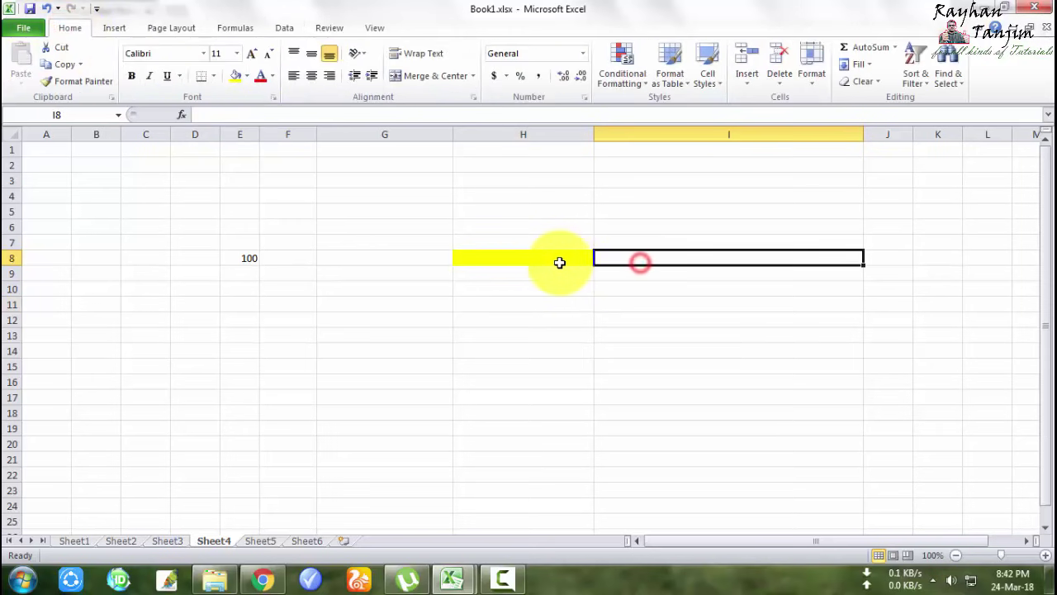
pyautogui.click(553, 262)
pyautogui.doubleClick(546, 261)
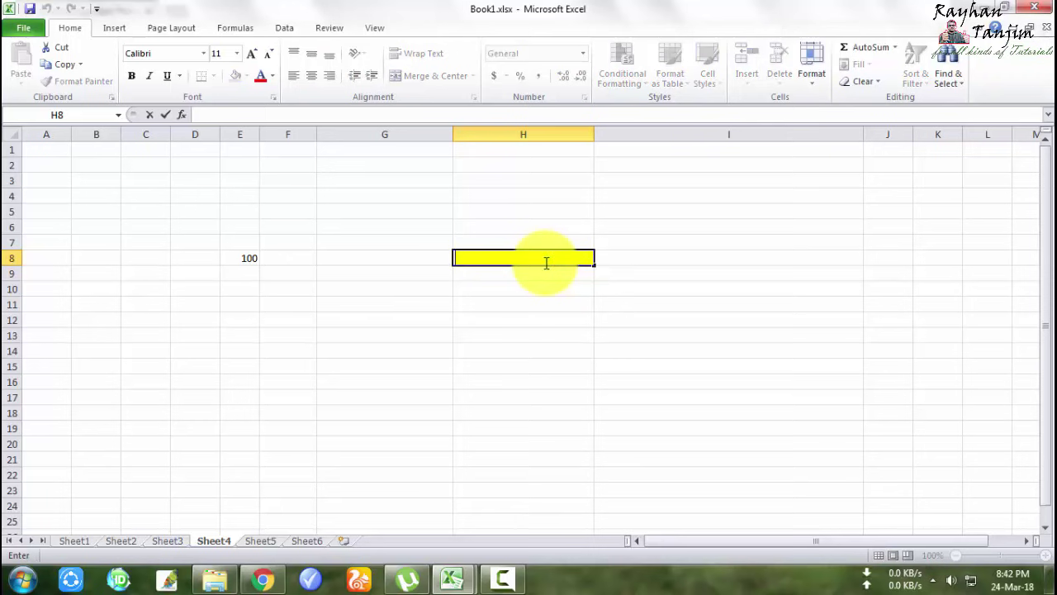
# - Enter =SUM(Sheet2!K9,Sheet3!I9,Sheet4!E8) in Sheet4's H8, giving 3100
pyautogui.write('=sum')
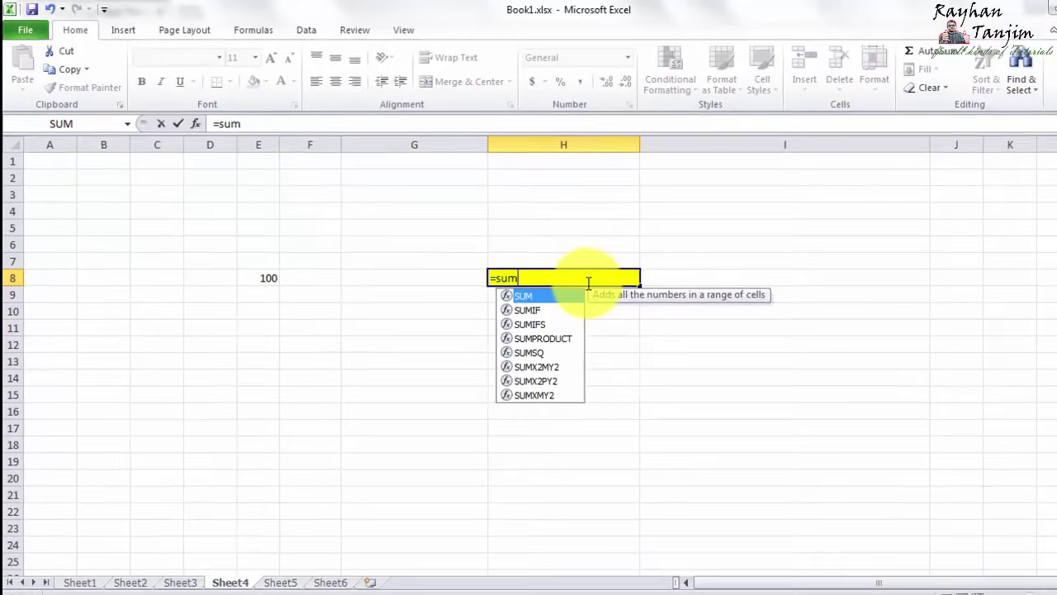
pyautogui.press('Tab')
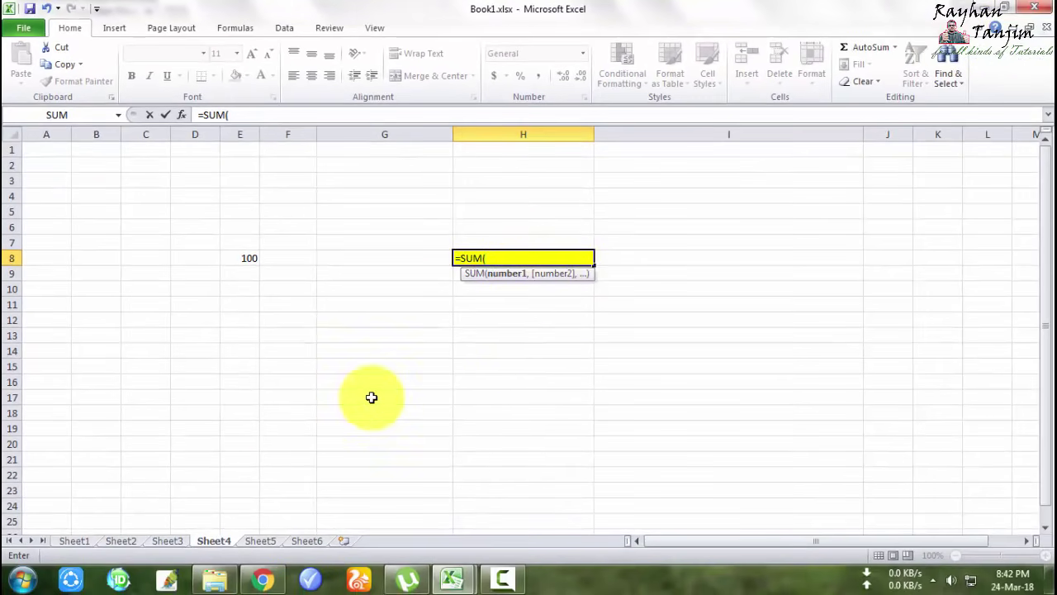
pyautogui.click(122, 541)
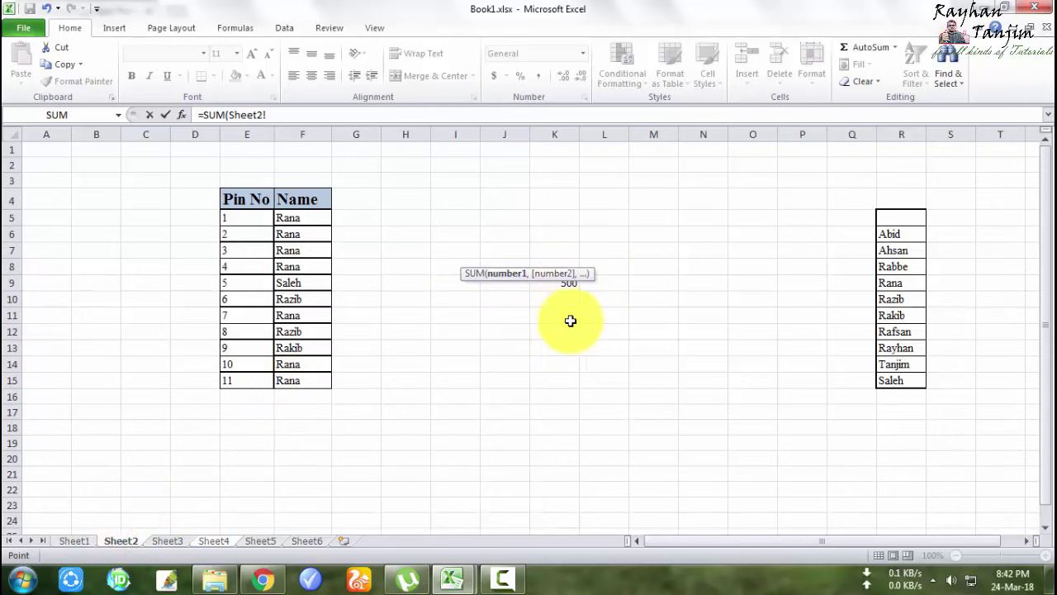
pyautogui.scroll(-2, 569, 321)
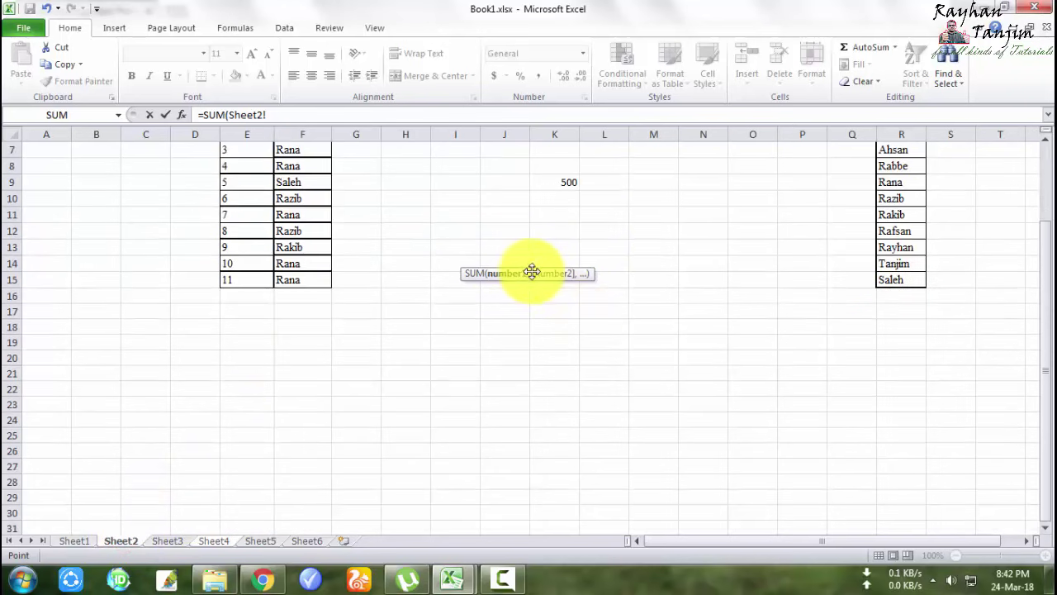
pyautogui.click(561, 180)
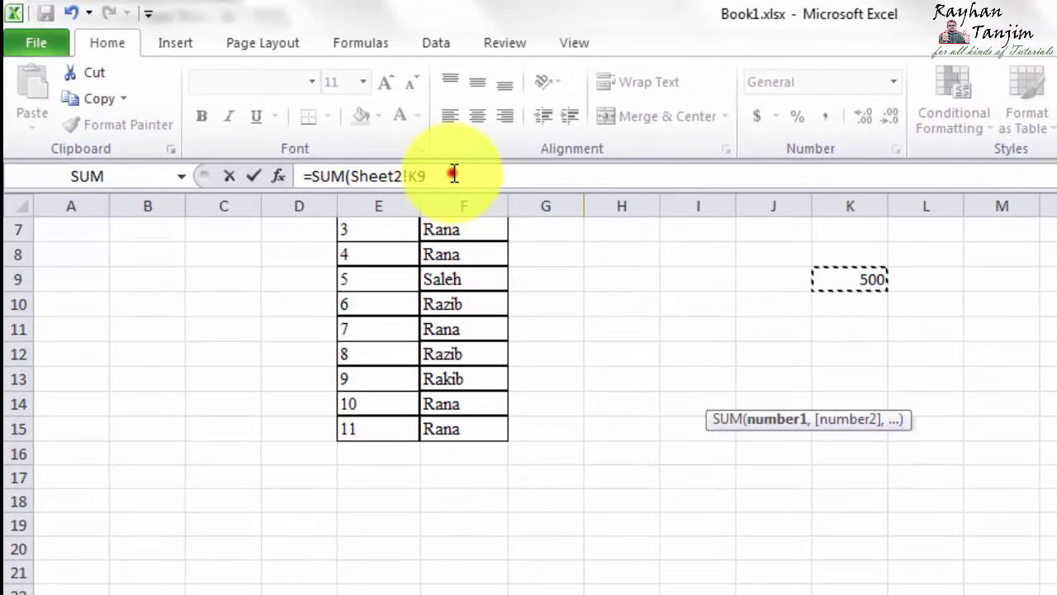
pyautogui.write(',')
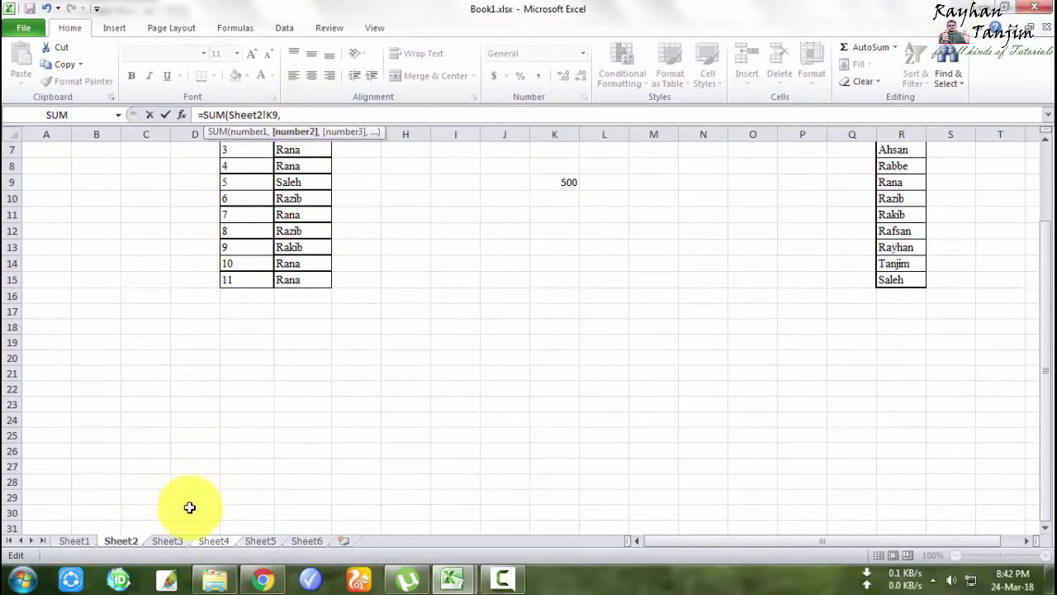
pyautogui.click(167, 541)
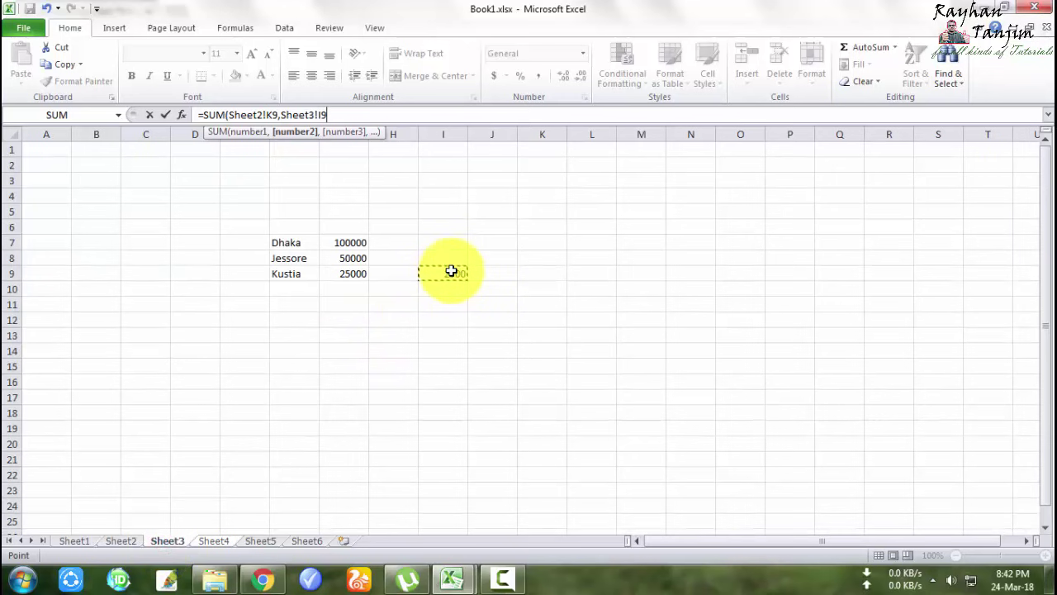
pyautogui.click(218, 541)
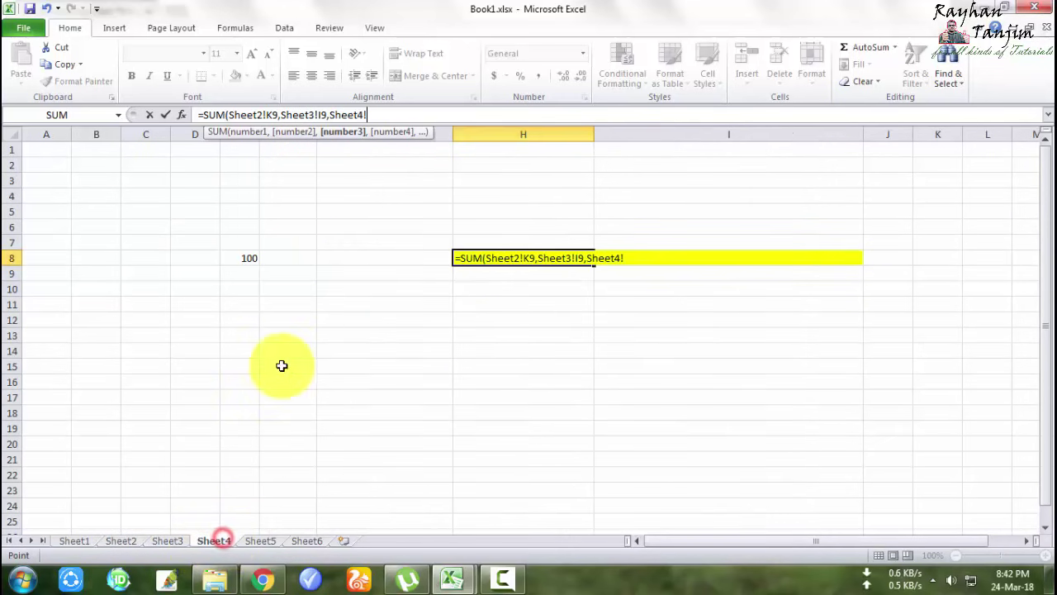
pyautogui.click(246, 258)
pyautogui.write(',')
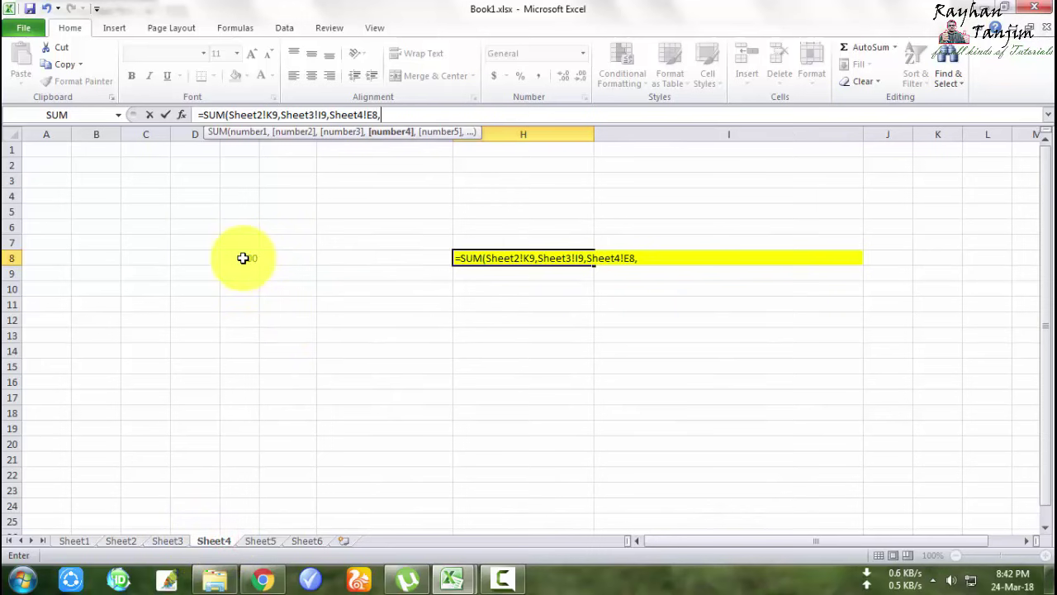
pyautogui.press('BackSpace')
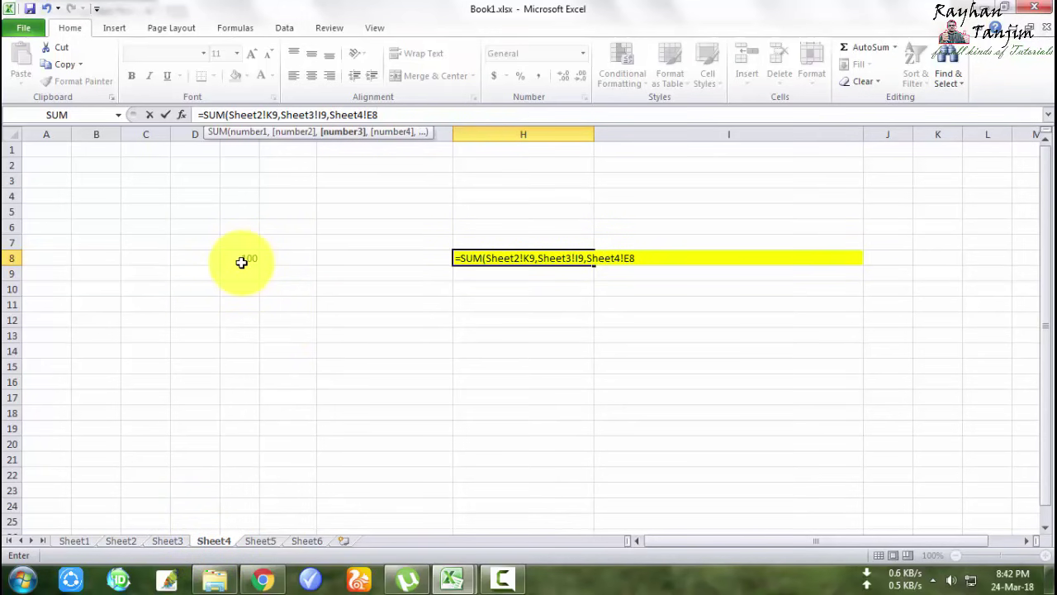
pyautogui.write(')')
pyautogui.press('Return')
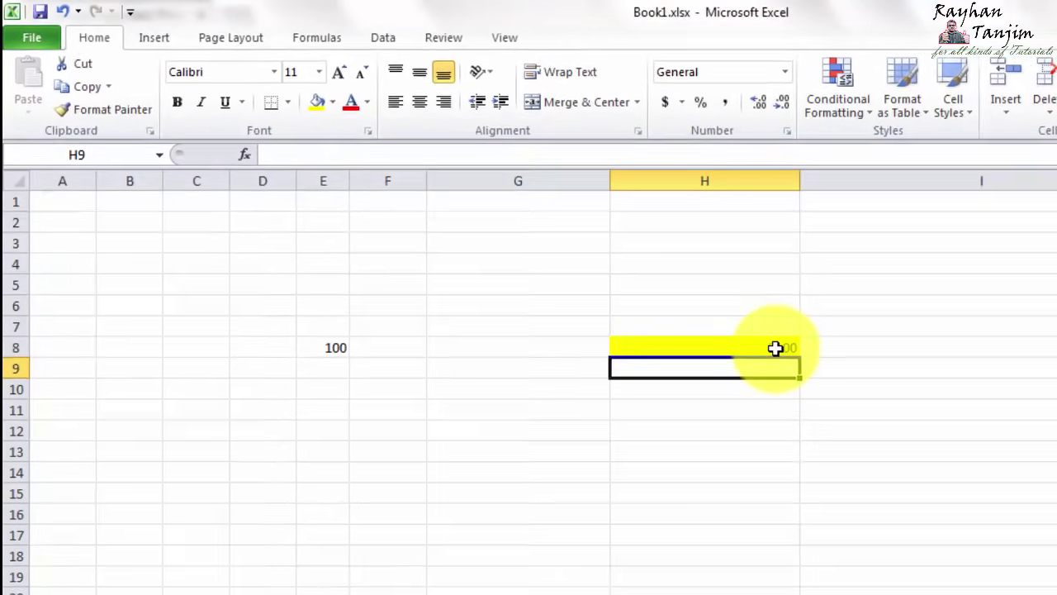
# - Check H8's cross-sheet SUM formula, then return to Sheet3's city amounts
pyautogui.click(665, 297)
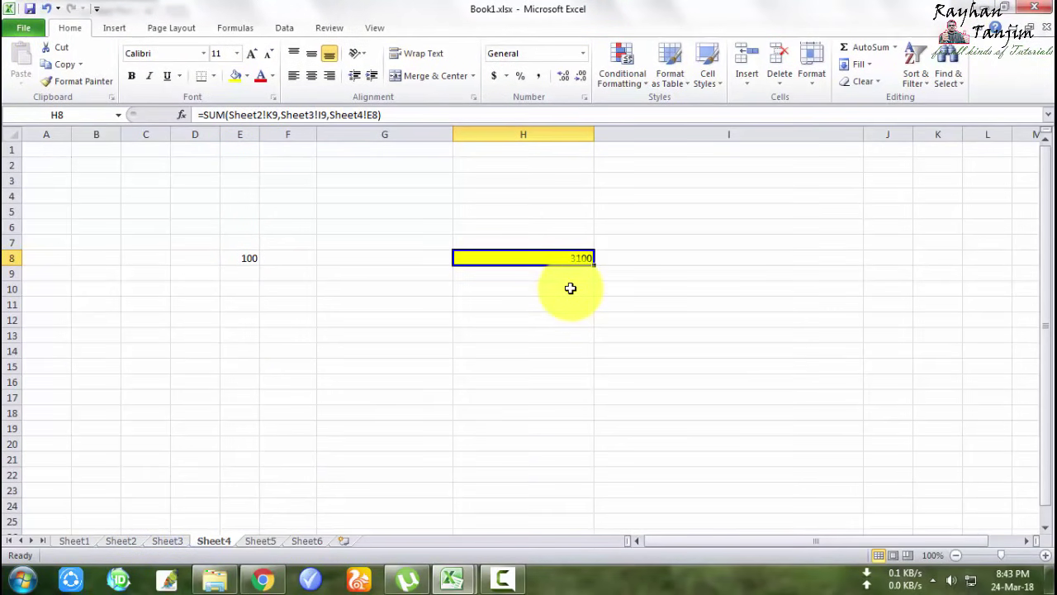
pyautogui.click(167, 540)
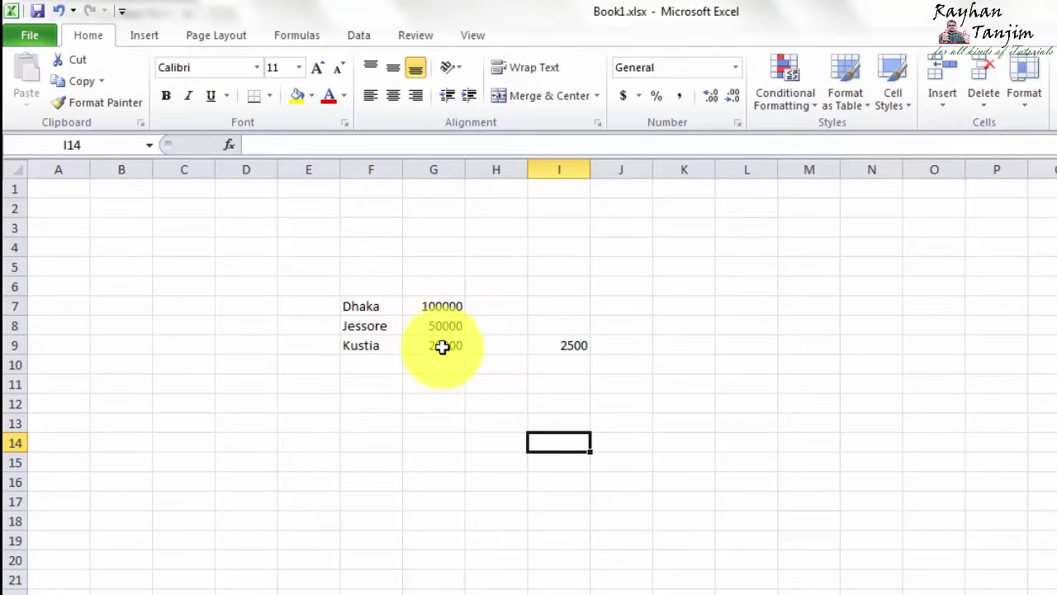
pyautogui.press('Up')
pyautogui.press('Right')
pyautogui.press('Right')
pyautogui.press('Right')
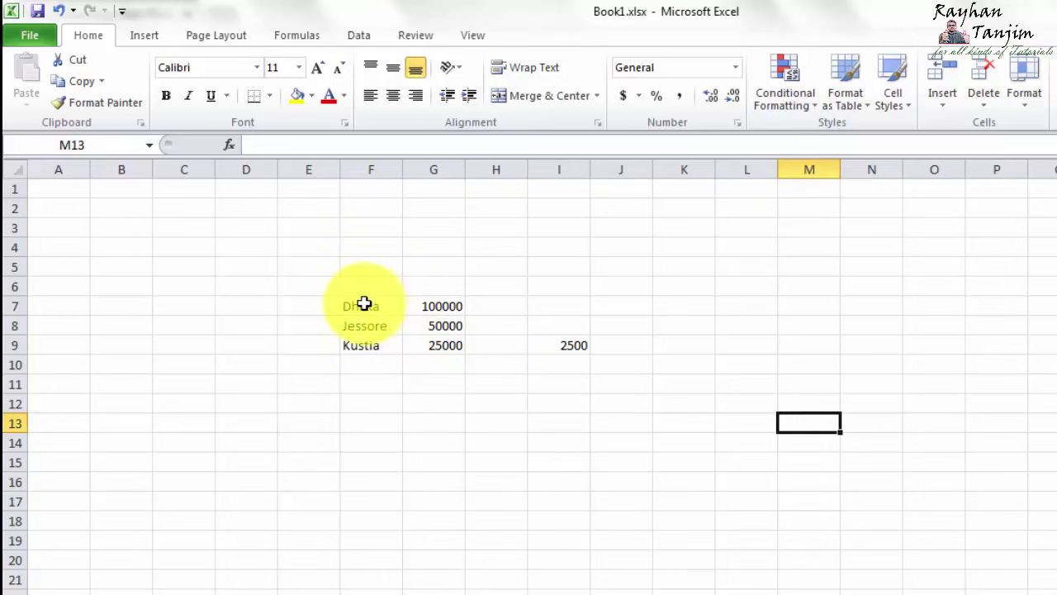
pyautogui.moveTo(363, 305); pyautogui.dragTo(442, 345)
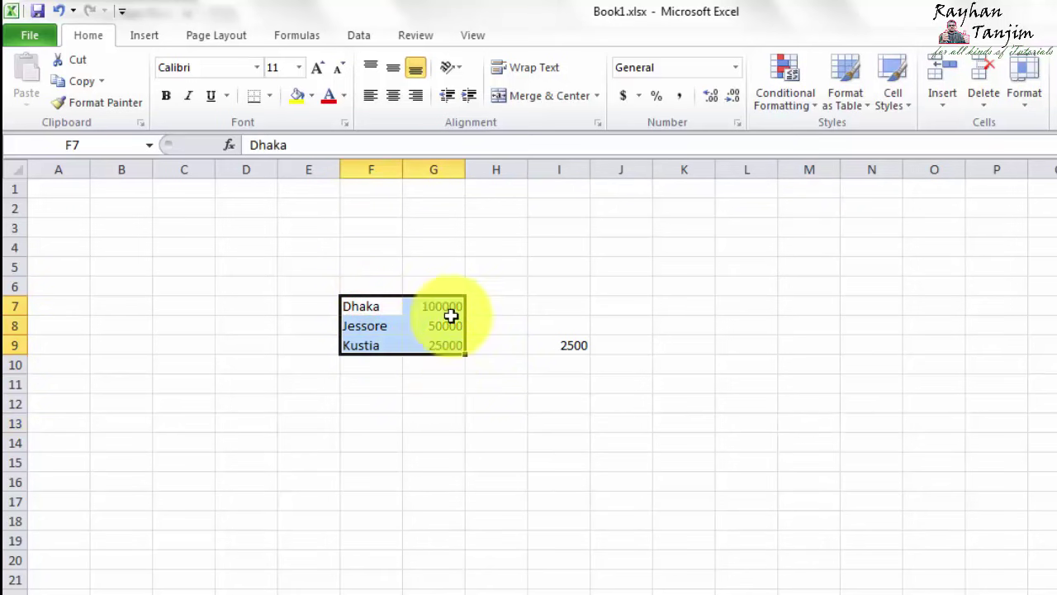
pyautogui.click(142, 36)
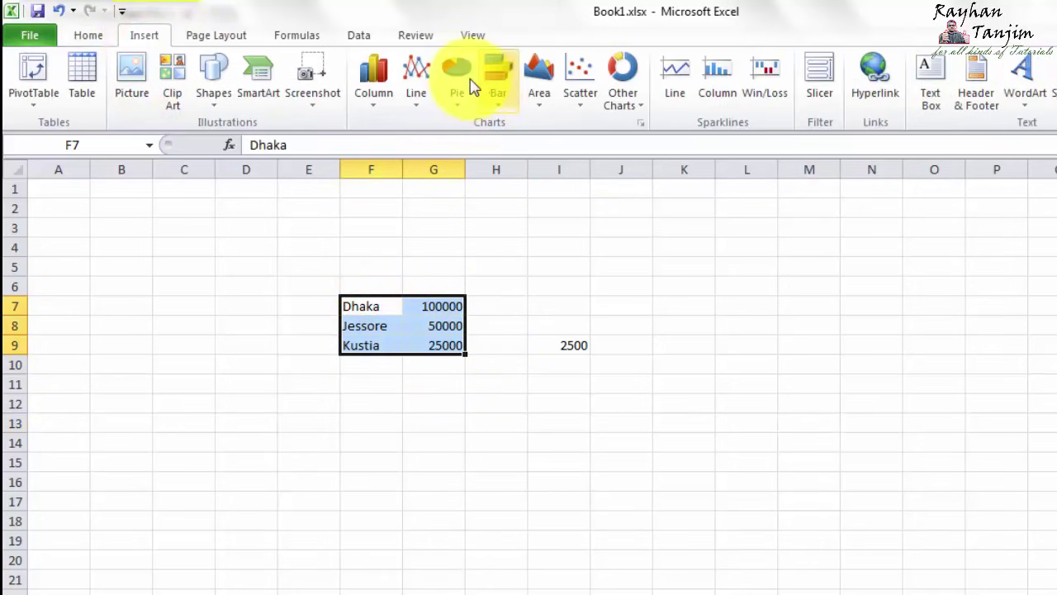
pyautogui.click(456, 76)
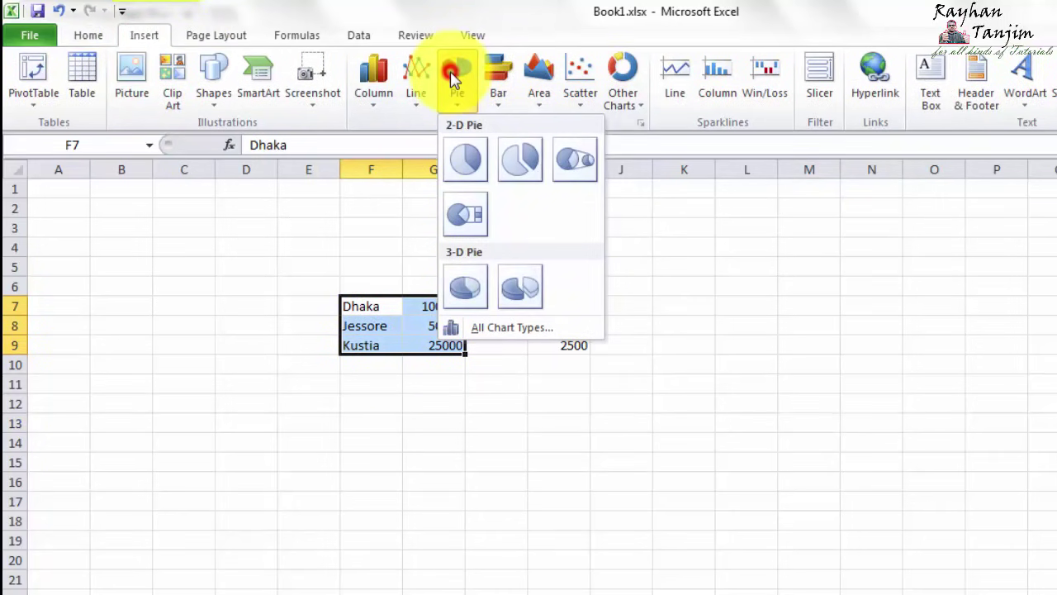
pyautogui.click(464, 285)
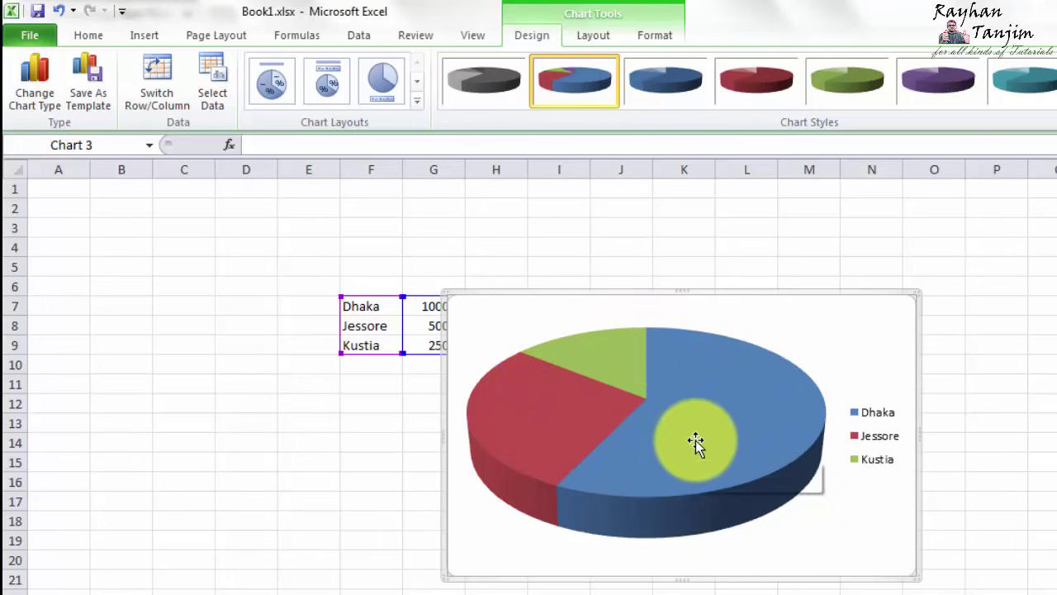
pyautogui.moveTo(529, 430)
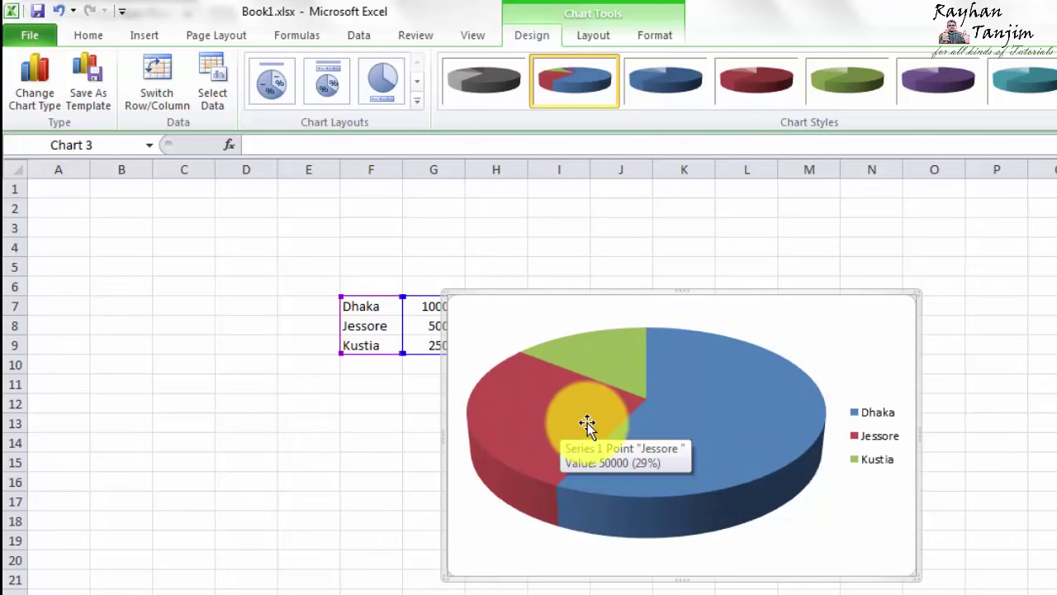
pyautogui.click(678, 300)
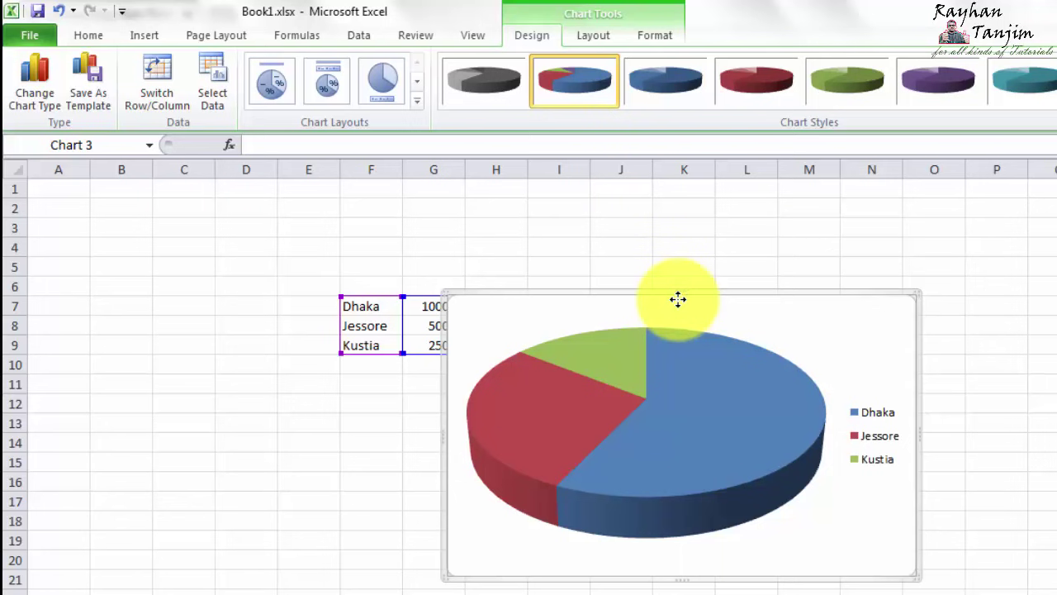
pyautogui.click(673, 320)
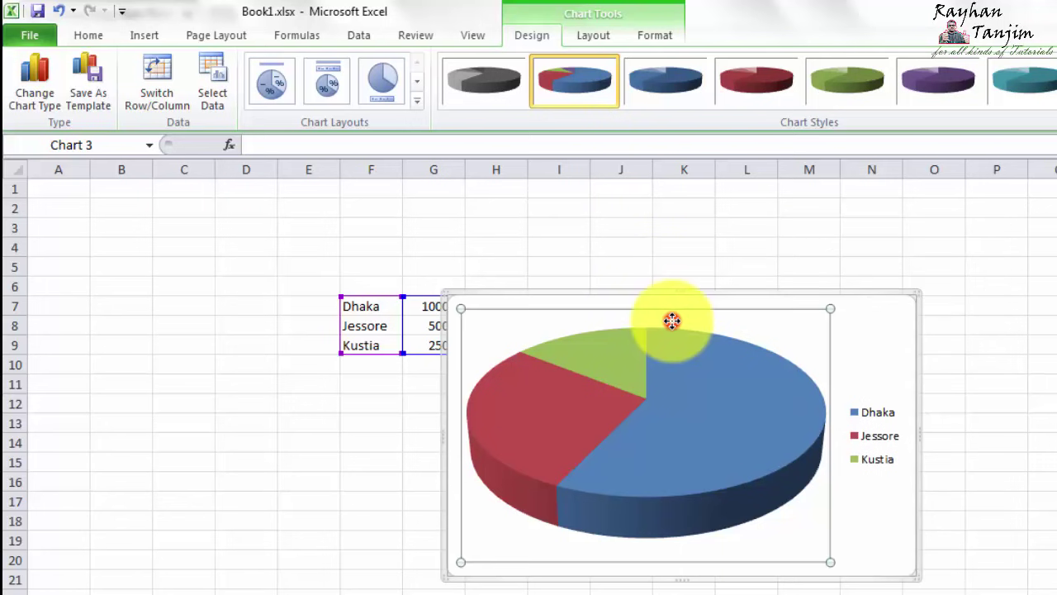
pyautogui.click(743, 302)
pyautogui.press('Delete')
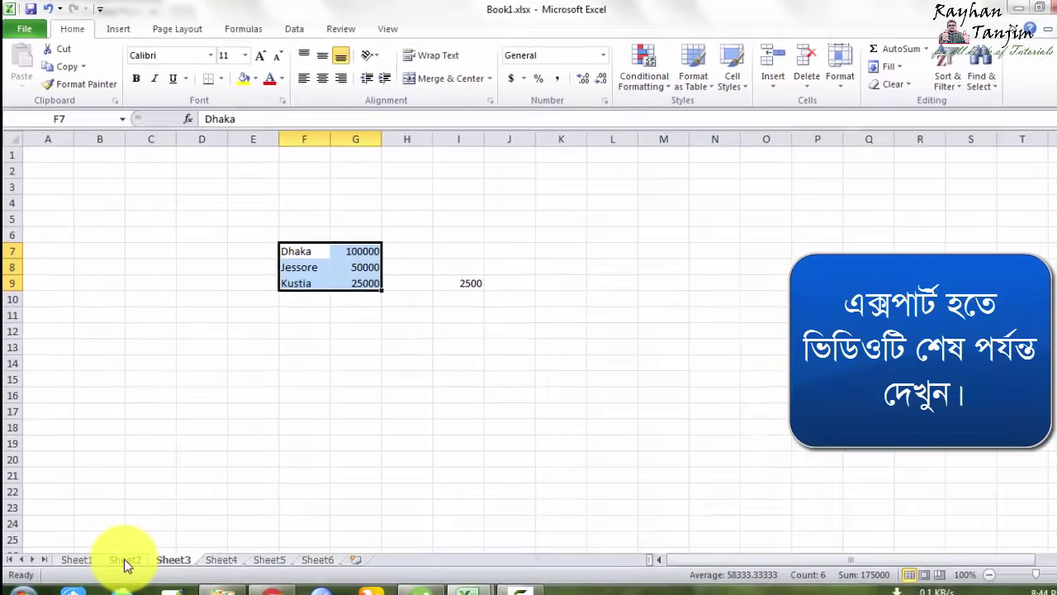
# - Hide the January and February sales columns on Sheet1
pyautogui.click(119, 541)
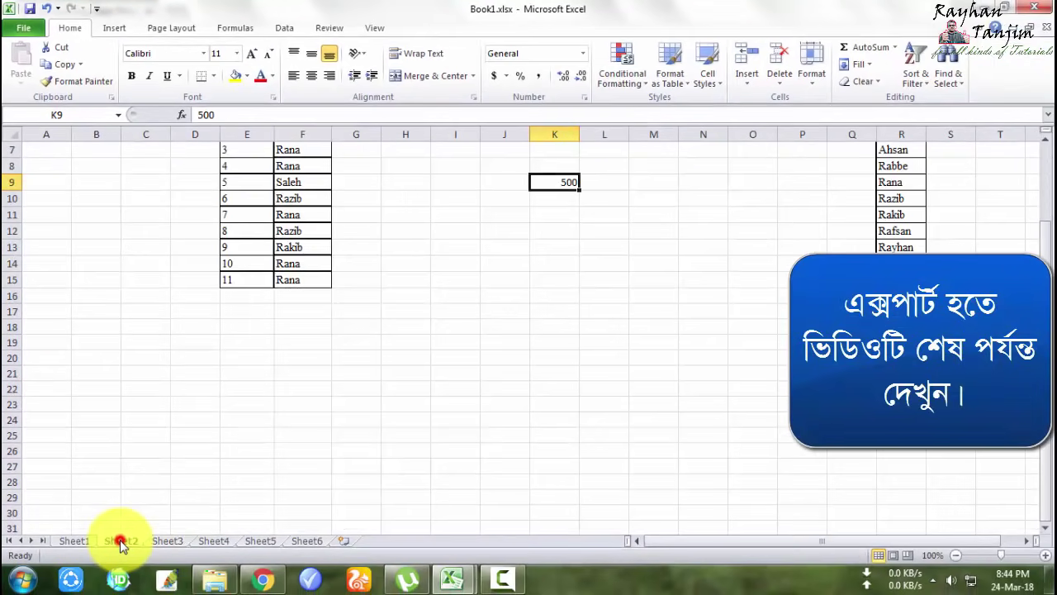
pyautogui.click(75, 541)
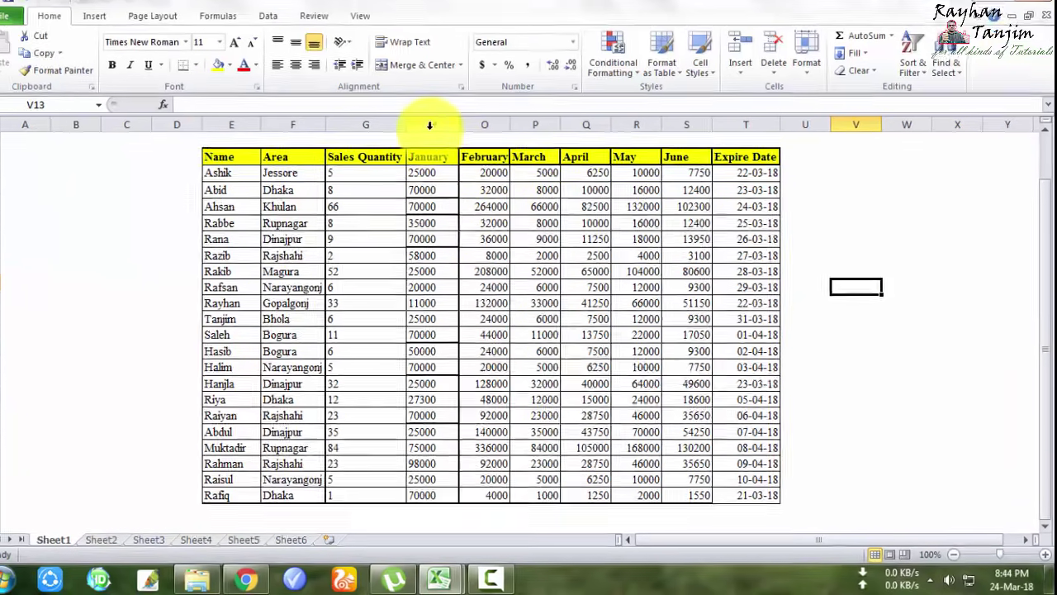
pyautogui.click(446, 134)
pyautogui.click(417, 58)
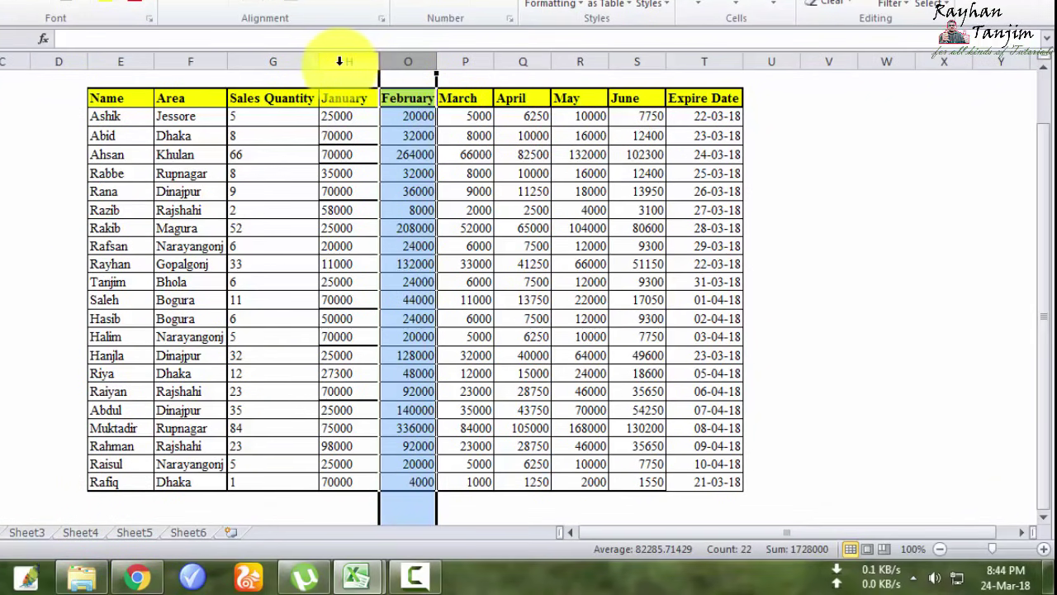
pyautogui.click(345, 61)
pyautogui.moveTo(345, 61); pyautogui.dragTo(397, 61)
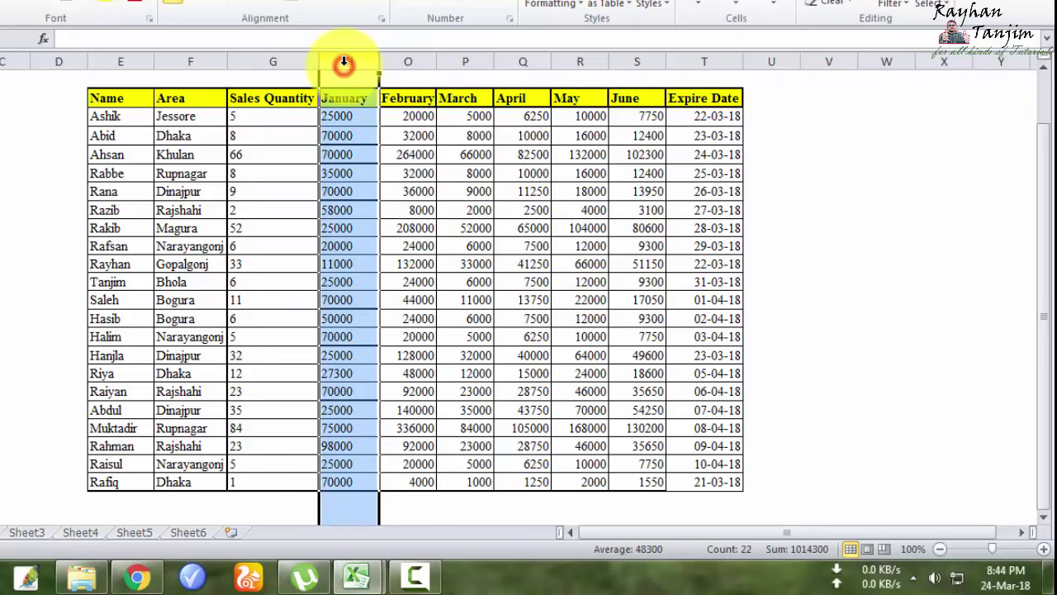
pyautogui.rightClick(394, 60)
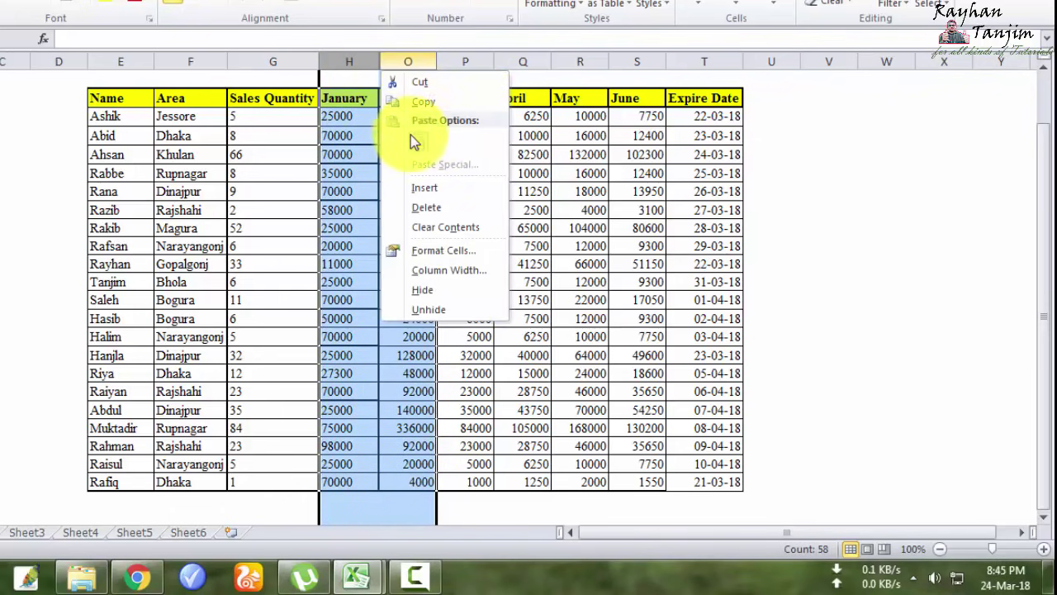
pyautogui.click(430, 291)
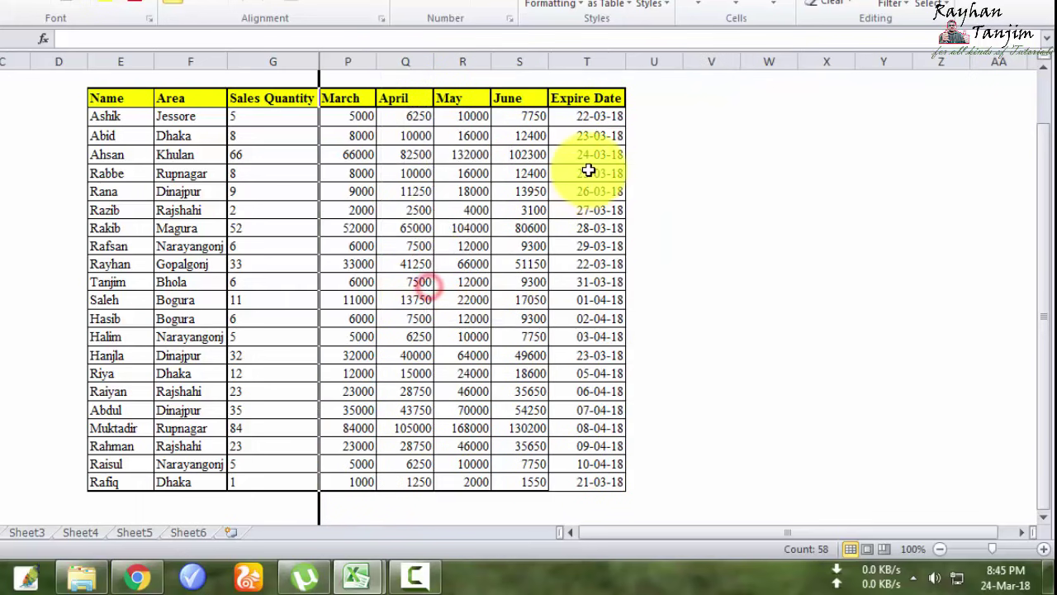
pyautogui.click(764, 172)
# - Unhide the January and February columns by selecting the columns around them
pyautogui.scroll(1, 722, 192)
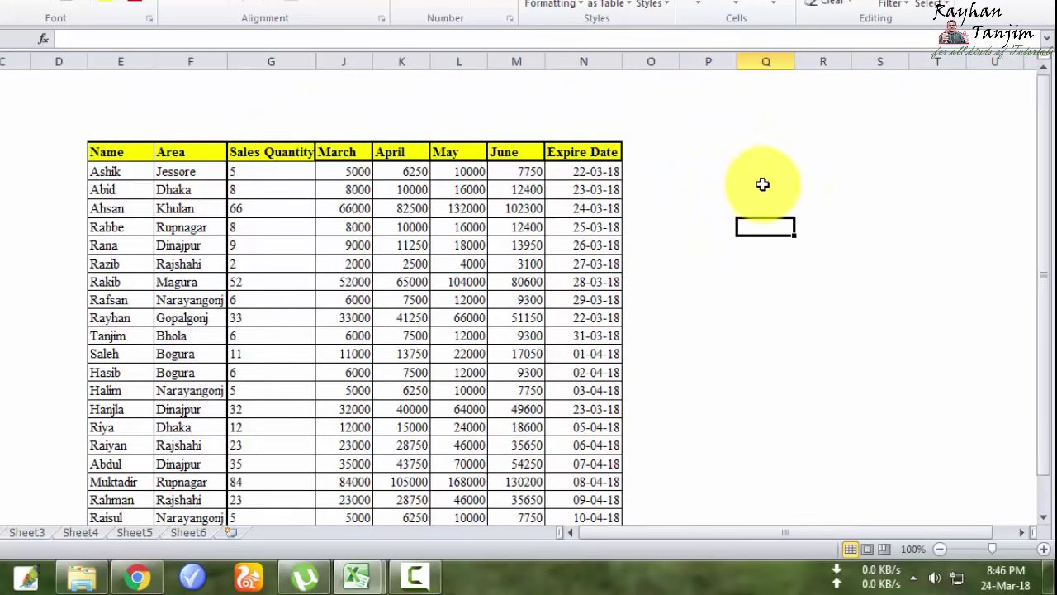
pyautogui.moveTo(276, 62); pyautogui.dragTo(349, 73)
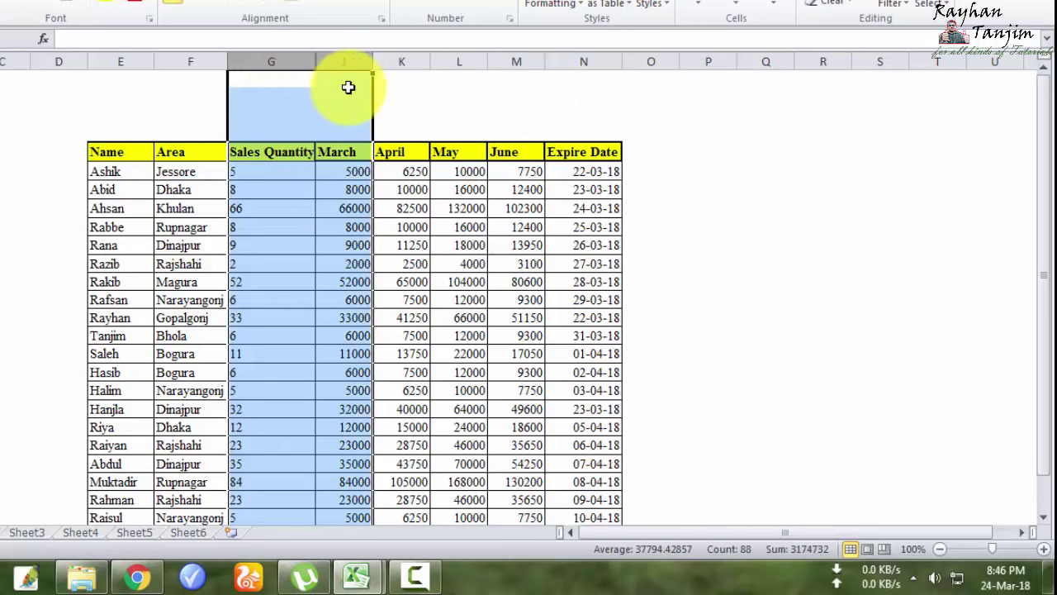
pyautogui.rightClick(297, 70)
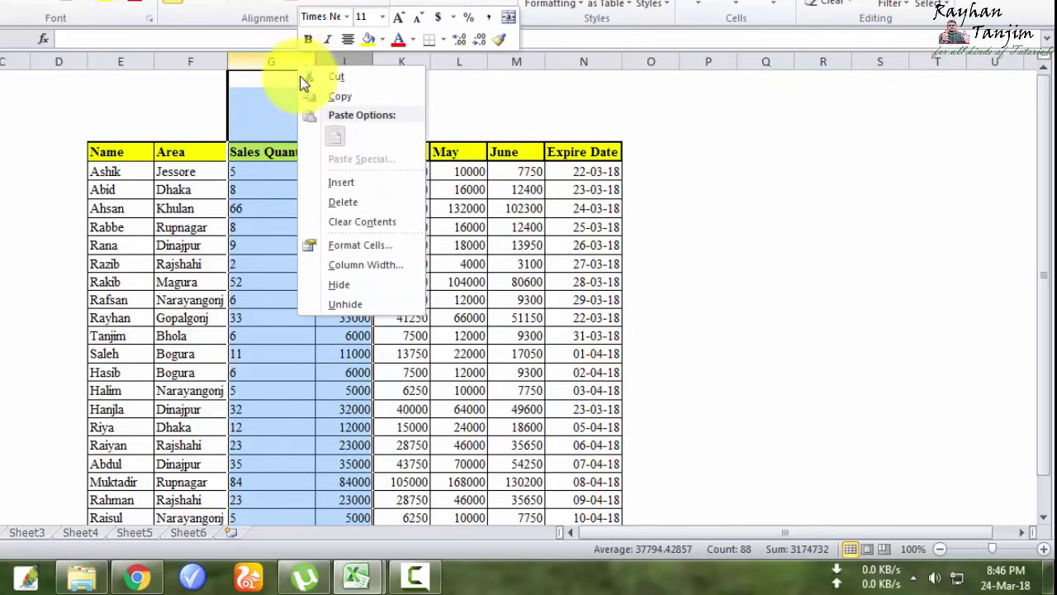
pyautogui.click(345, 304)
pyautogui.click(826, 262)
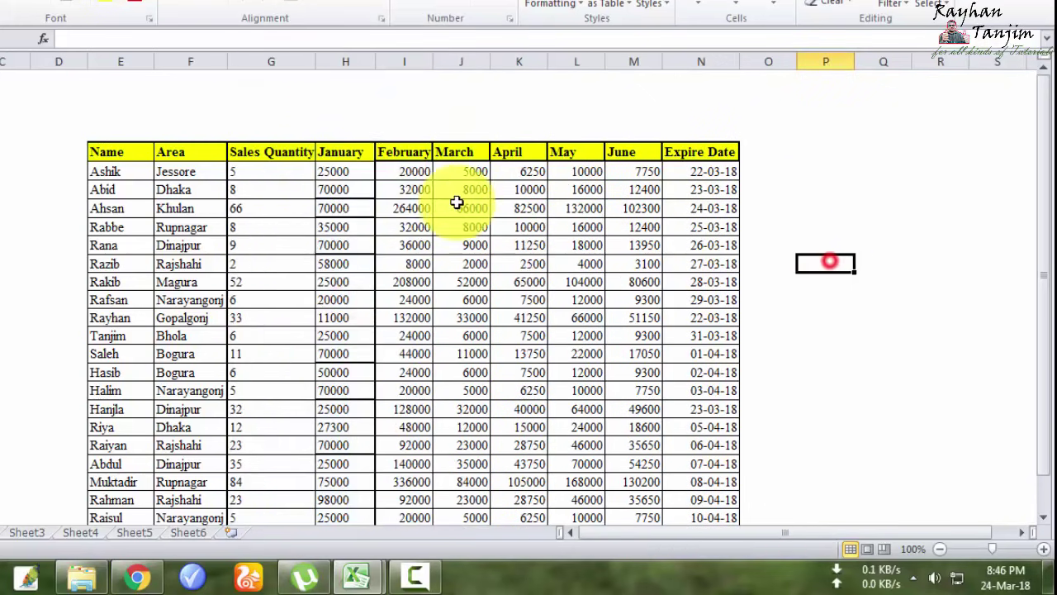
pyautogui.click(342, 152)
pyautogui.click(409, 152)
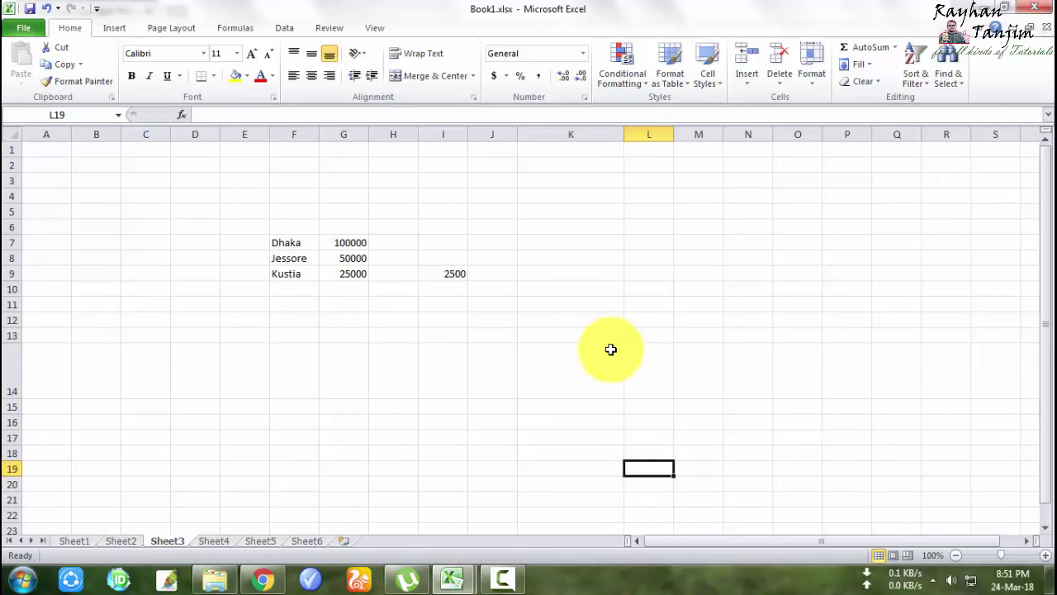
# - Type 'amar sonar bangla ami tomai valobashi' into Sheet3 cell K14
pyautogui.click(568, 376)
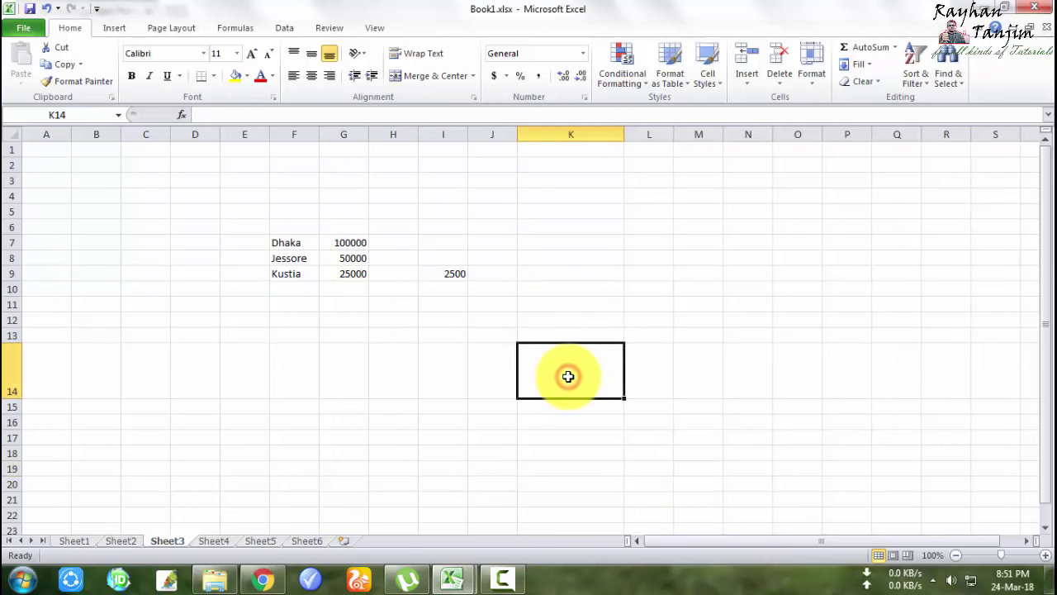
pyautogui.doubleClick(568, 376)
pyautogui.write('amar sonar bangla ami tomai valobashi')
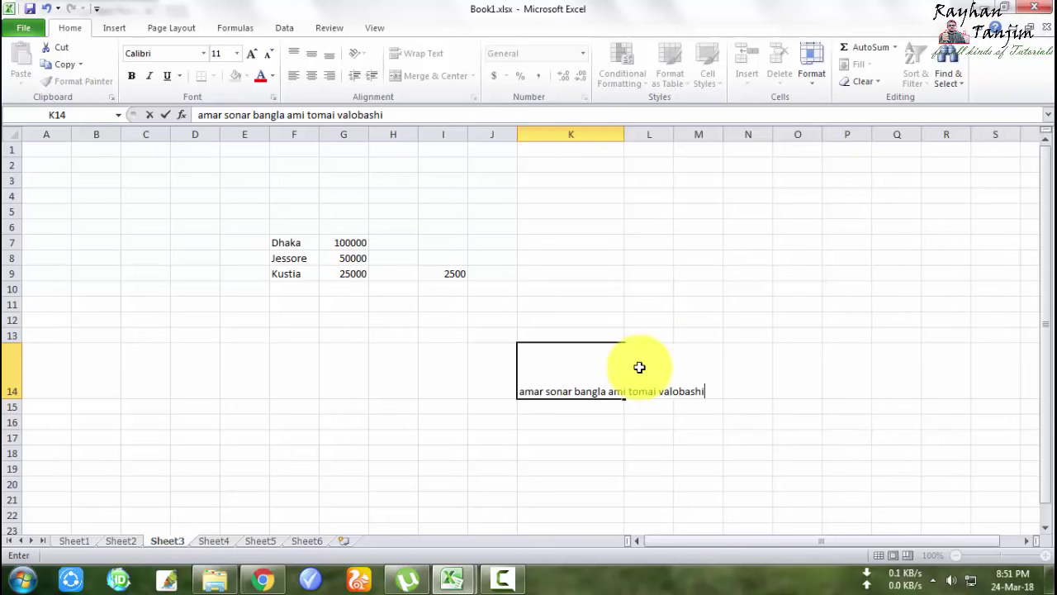
pyautogui.click(779, 439)
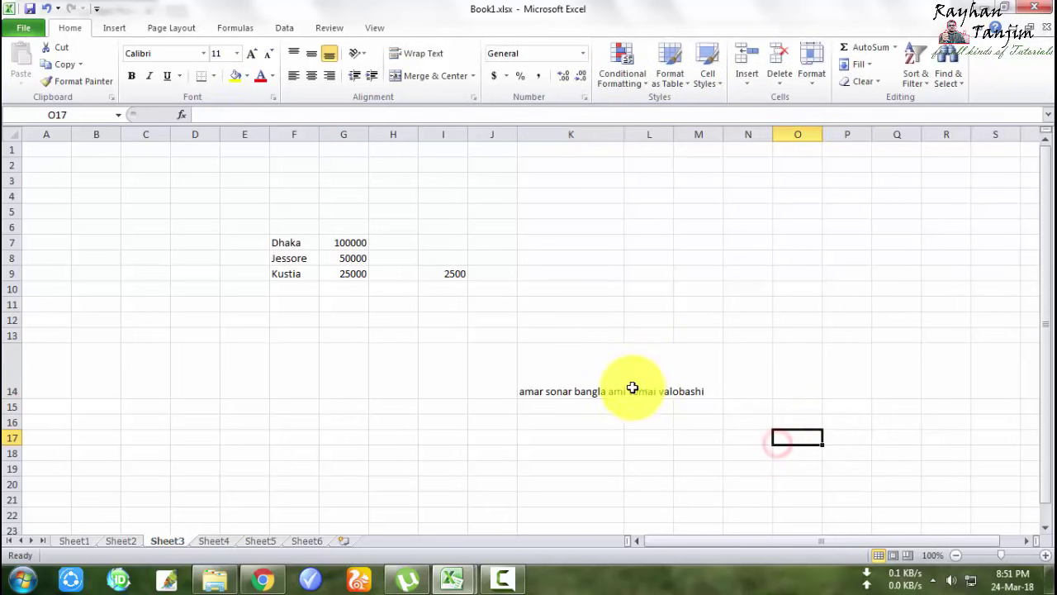
pyautogui.click(704, 362)
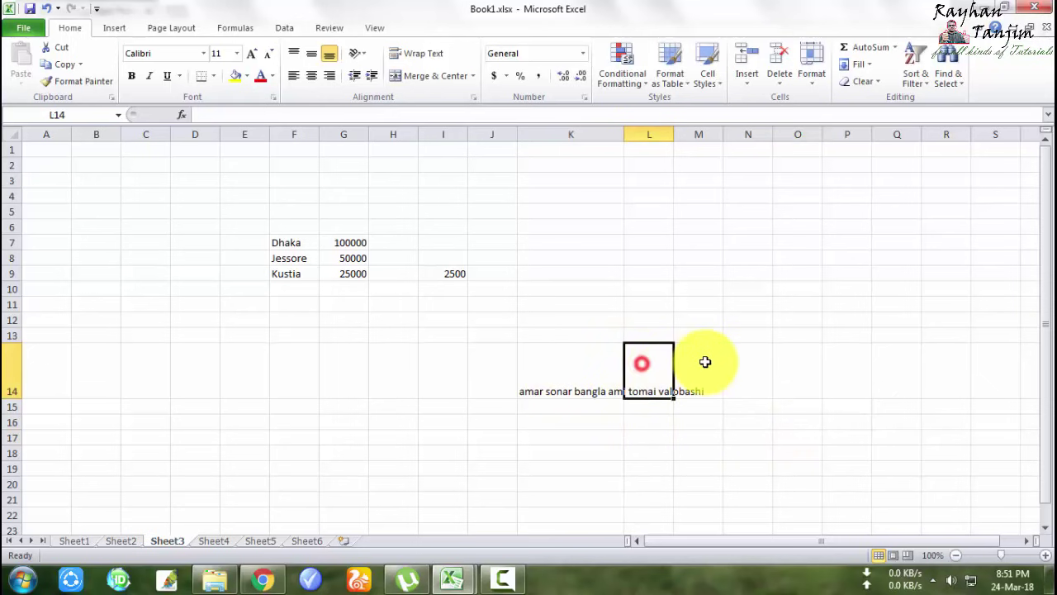
# - Apply Wrap Text to K14 so the sentence spans two lines
pyautogui.click(570, 373)
pyautogui.click(421, 53)
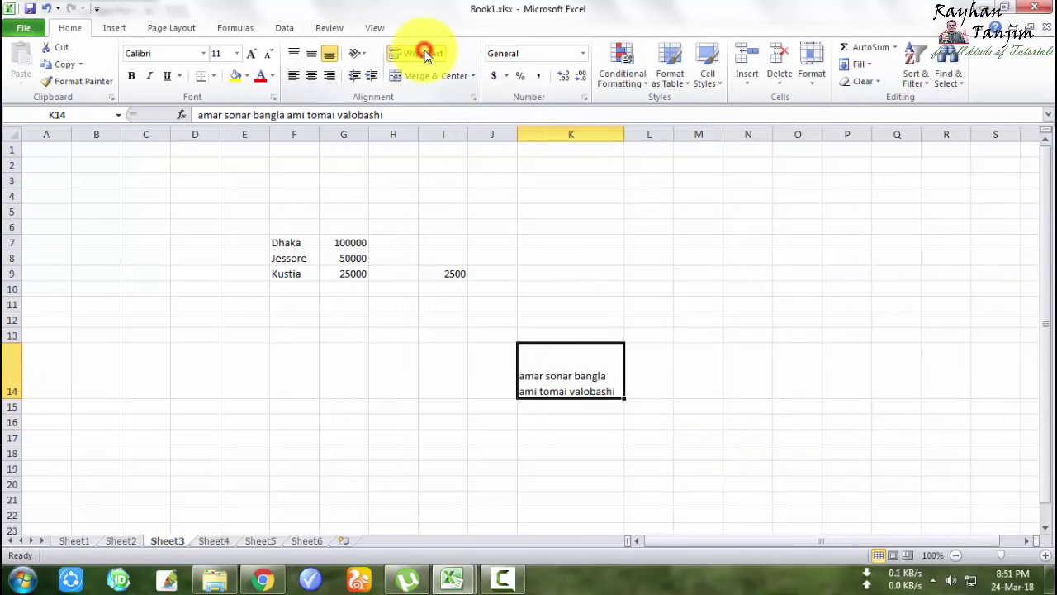
pyautogui.click(746, 420)
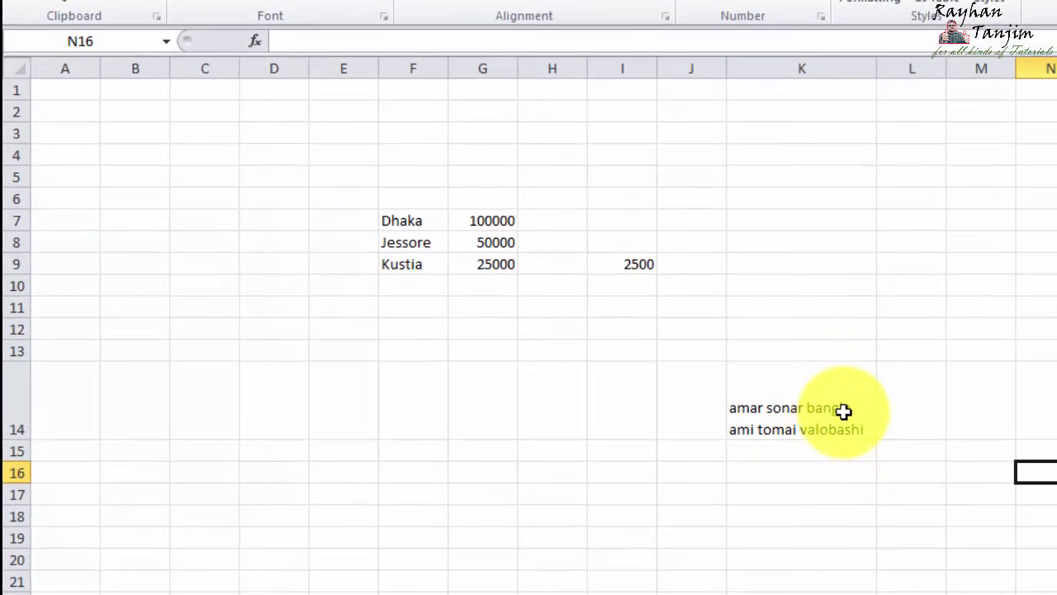
pyautogui.click(815, 411)
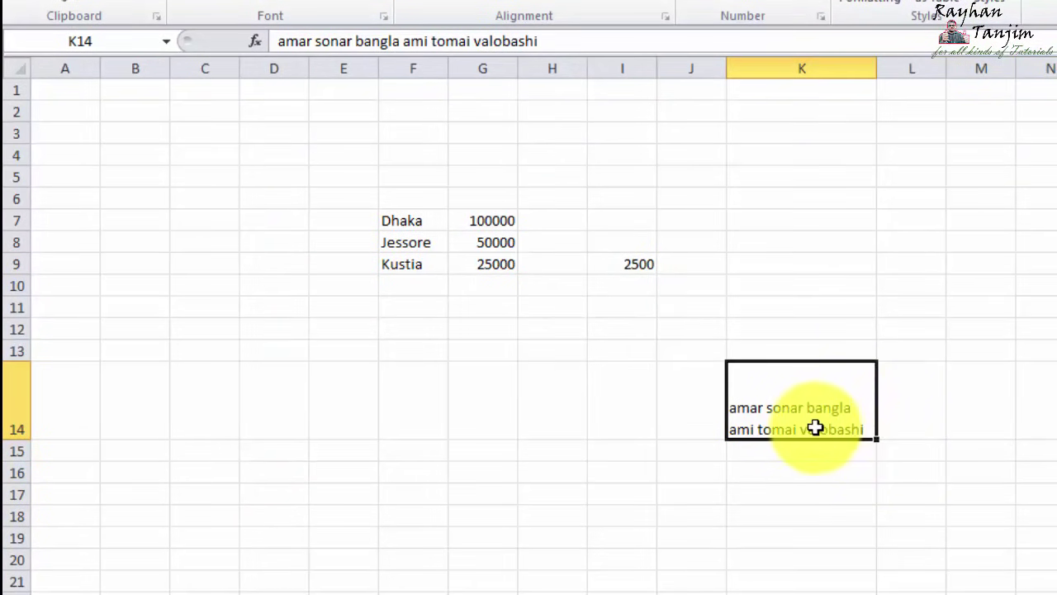
# - Turn off Wrap Text for K14 and insert a line break after "sonar"
pyautogui.click(602, 8)
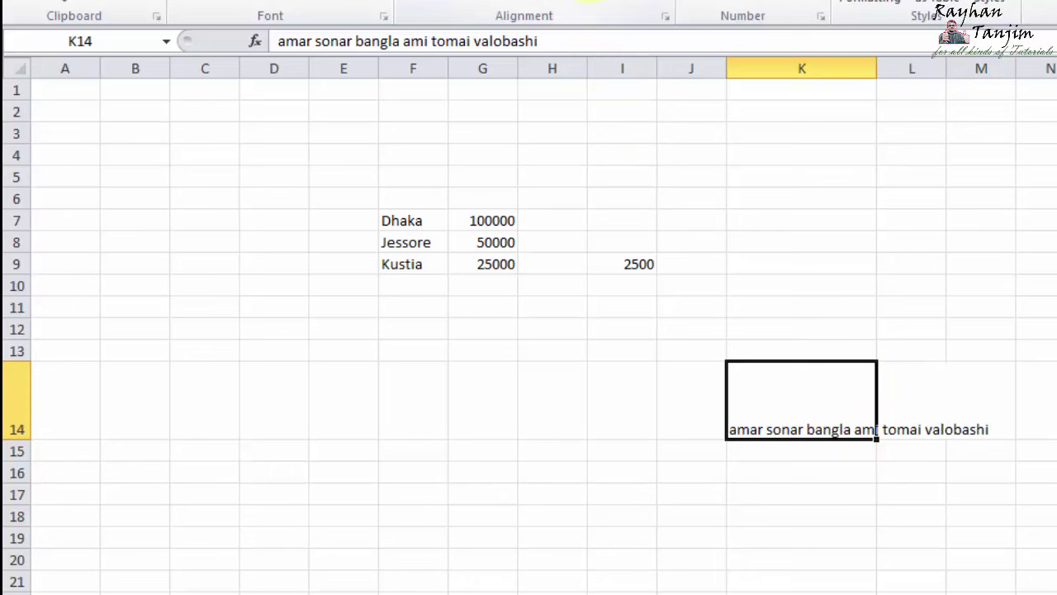
pyautogui.click(1040, 417)
pyautogui.click(800, 424)
pyautogui.doubleClick(798, 426)
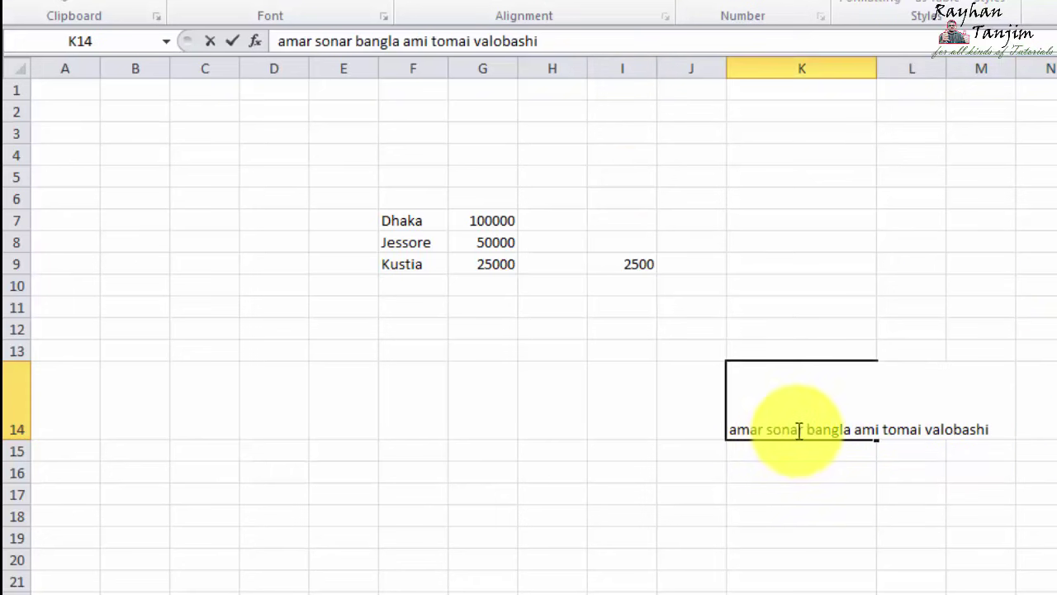
pyautogui.click(767, 427)
pyautogui.click(803, 428)
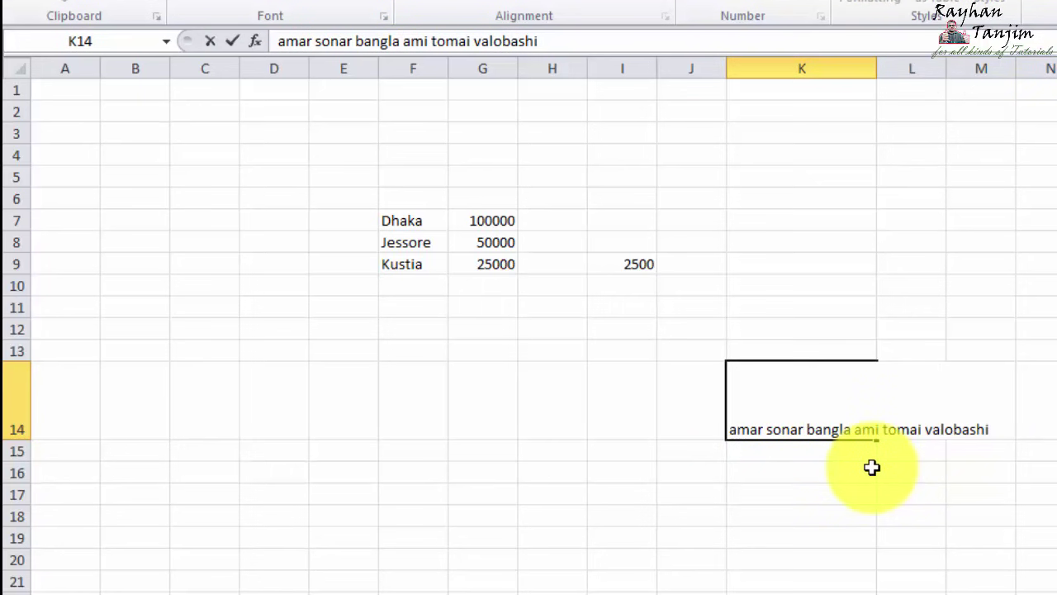
pyautogui.hotkey('alt', 'Return')
pyautogui.click(908, 532)
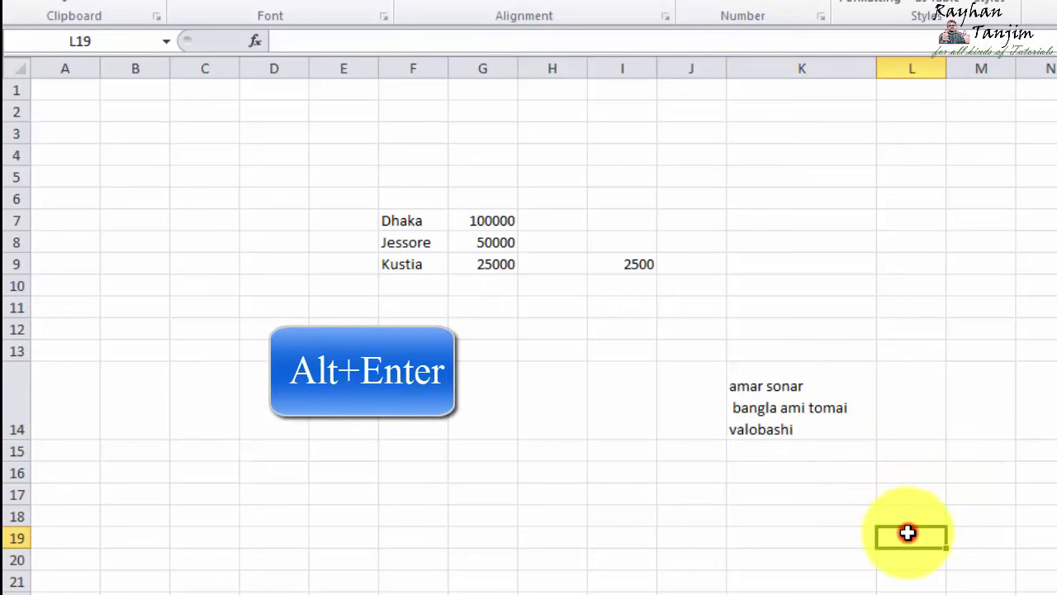
# - Widen column K and add a second line break in K14 after "ami"
pyautogui.click(824, 418)
pyautogui.moveTo(874, 71); pyautogui.dragTo(941, 71)
pyautogui.click(941, 508)
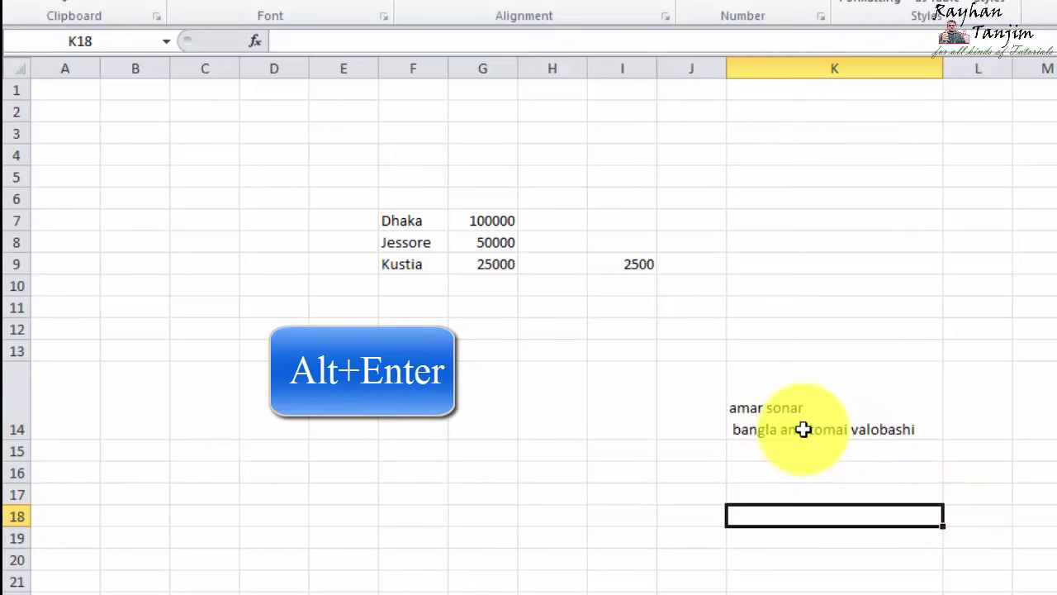
pyautogui.click(807, 428)
pyautogui.doubleClick(808, 429)
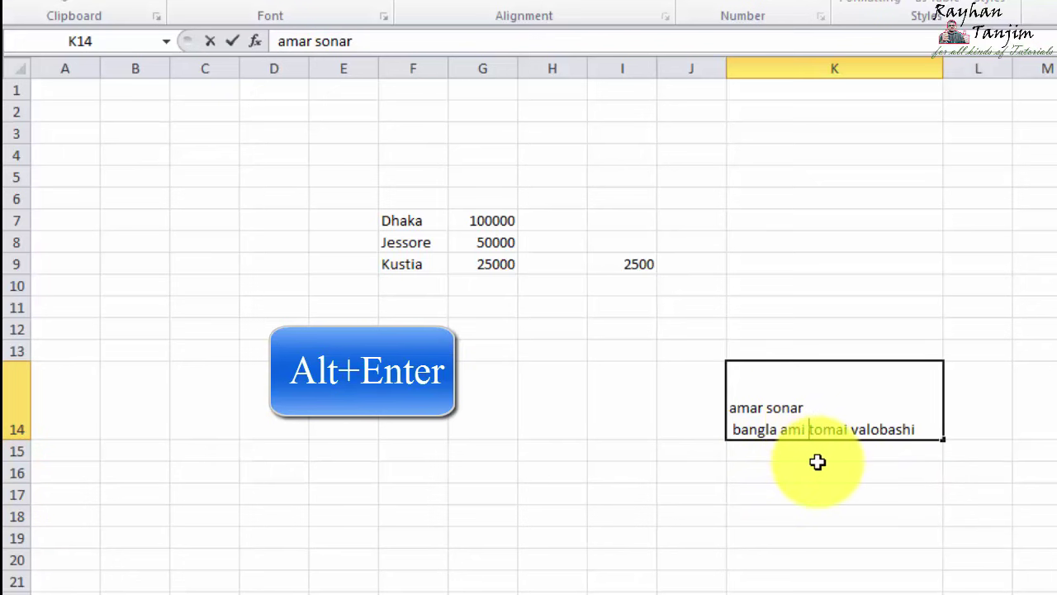
pyautogui.hotkey('alt', 'Return')
pyautogui.click(843, 515)
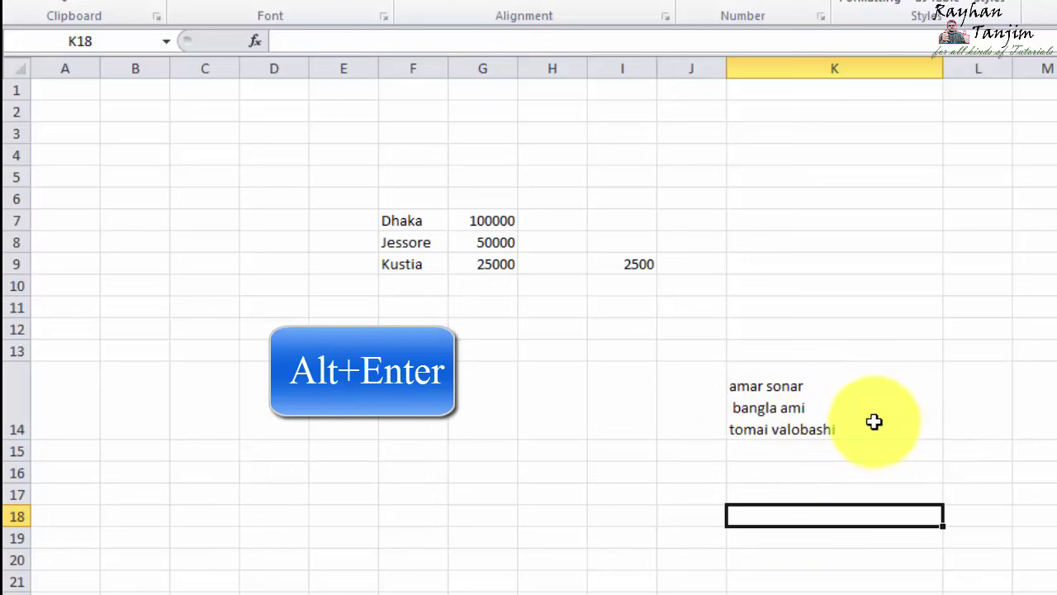
pyautogui.click(873, 421)
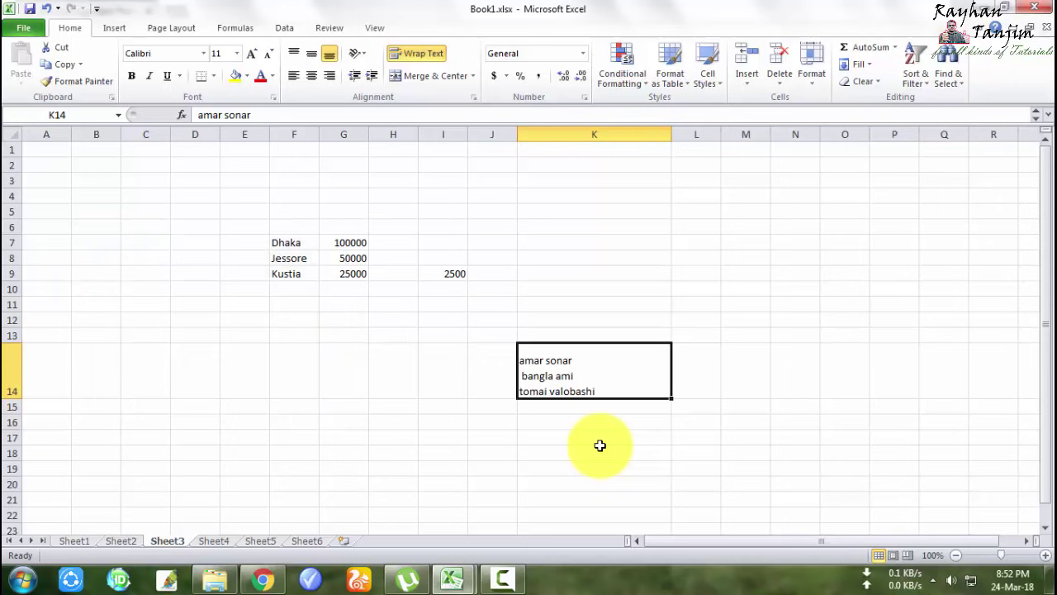
# - Go to Sheet1's sales table and select the Sales Quantity values G6:G26
pyautogui.click(130, 540)
pyautogui.click(83, 542)
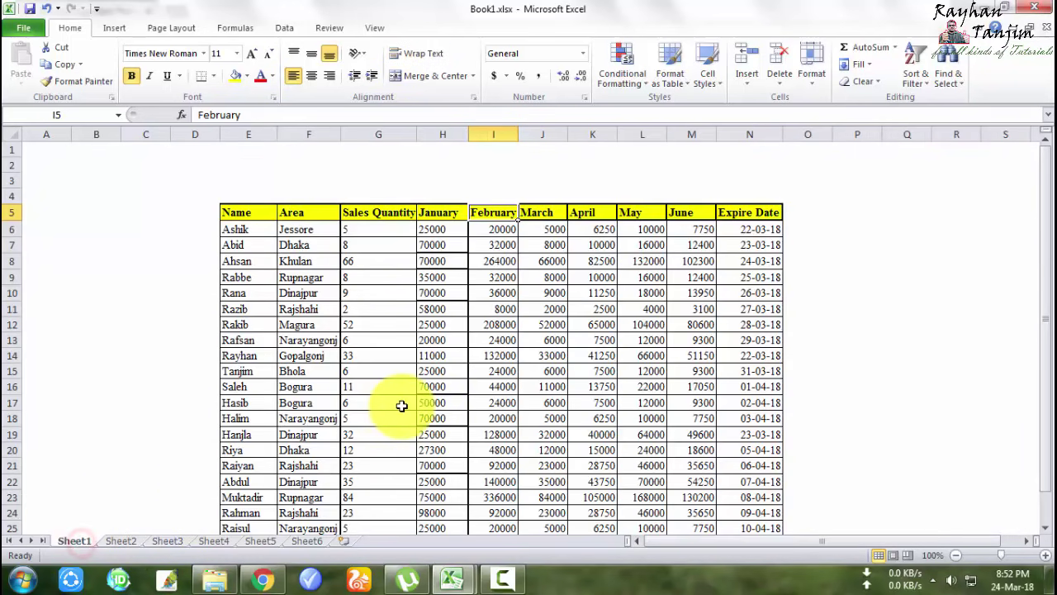
pyautogui.scroll(-1, 388, 388)
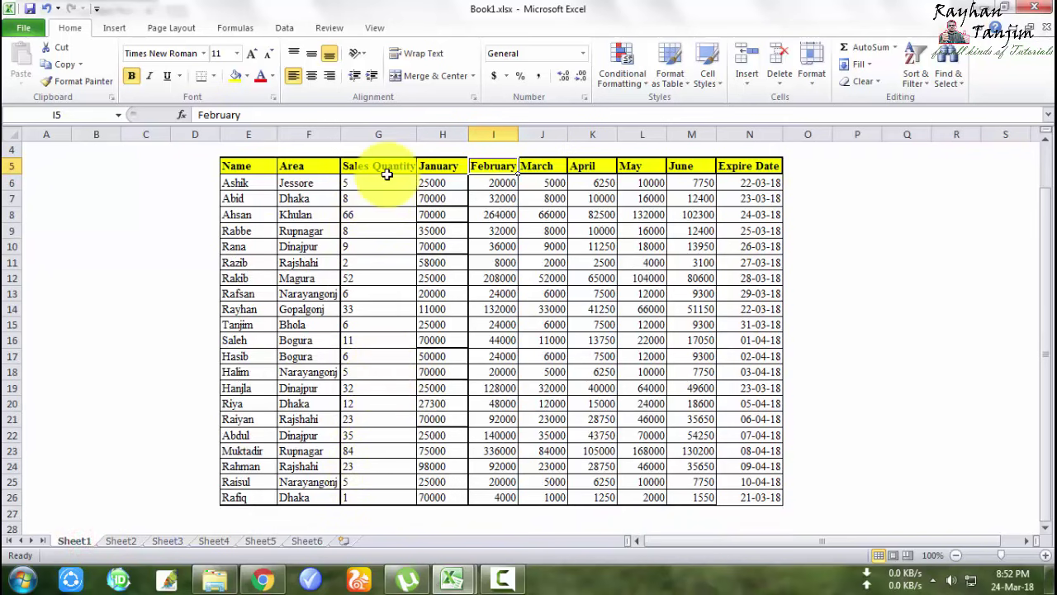
pyautogui.moveTo(385, 178); pyautogui.dragTo(378, 491)
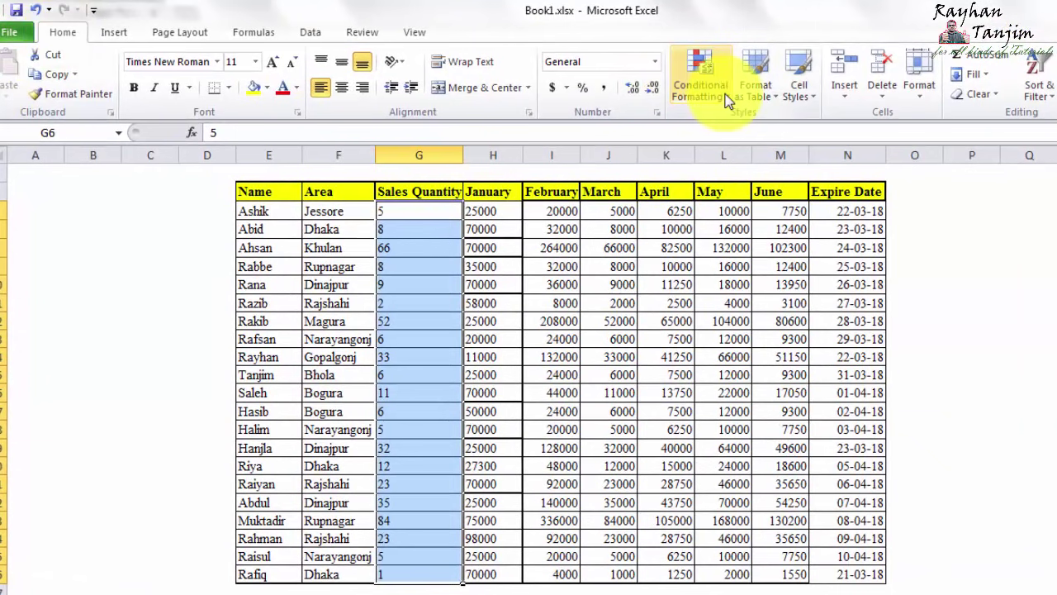
# - Add a Duplicate Values conditional format to the quantities using a custom solid red fill
pyautogui.click(727, 99)
pyautogui.moveTo(735, 132)
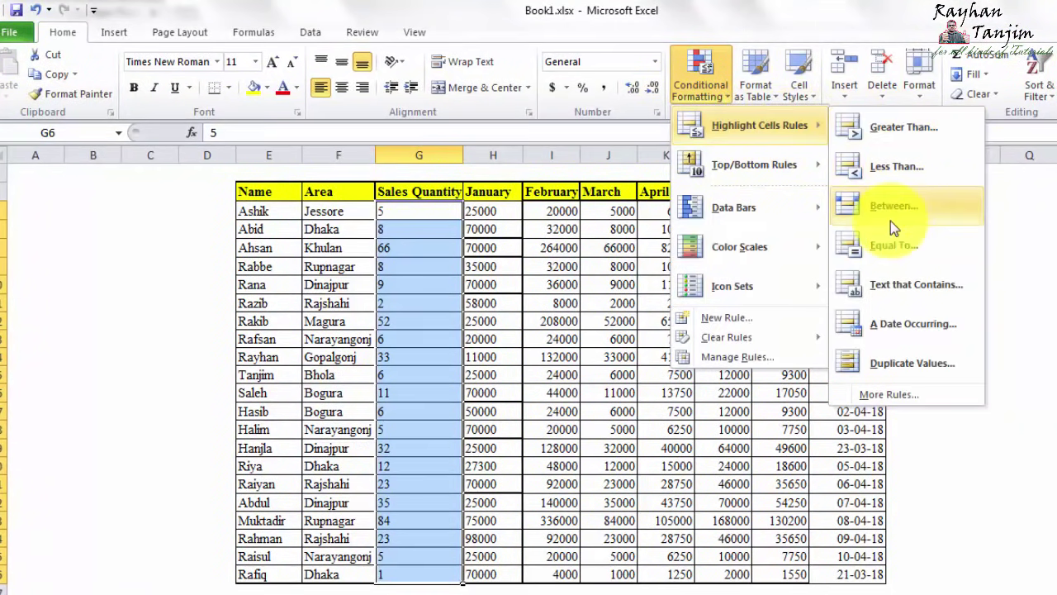
pyautogui.click(889, 373)
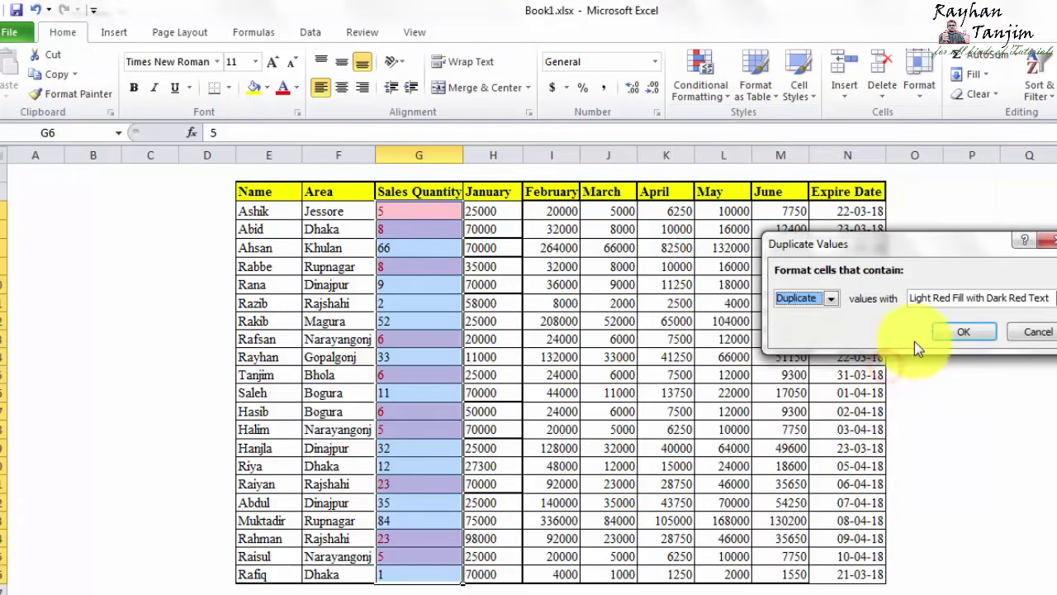
pyautogui.click(1015, 299)
pyautogui.click(906, 342)
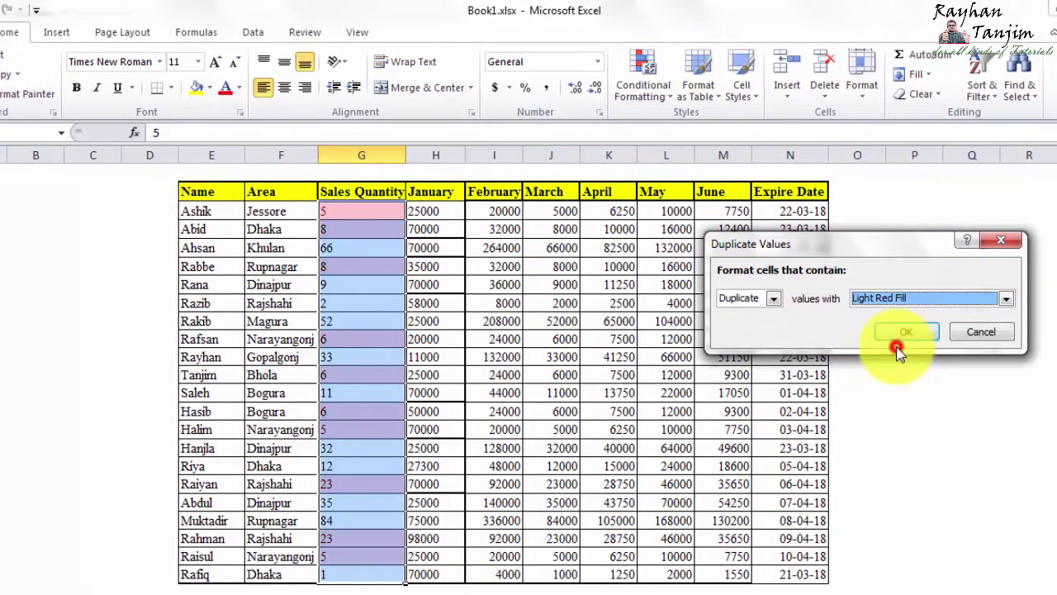
pyautogui.click(1011, 303)
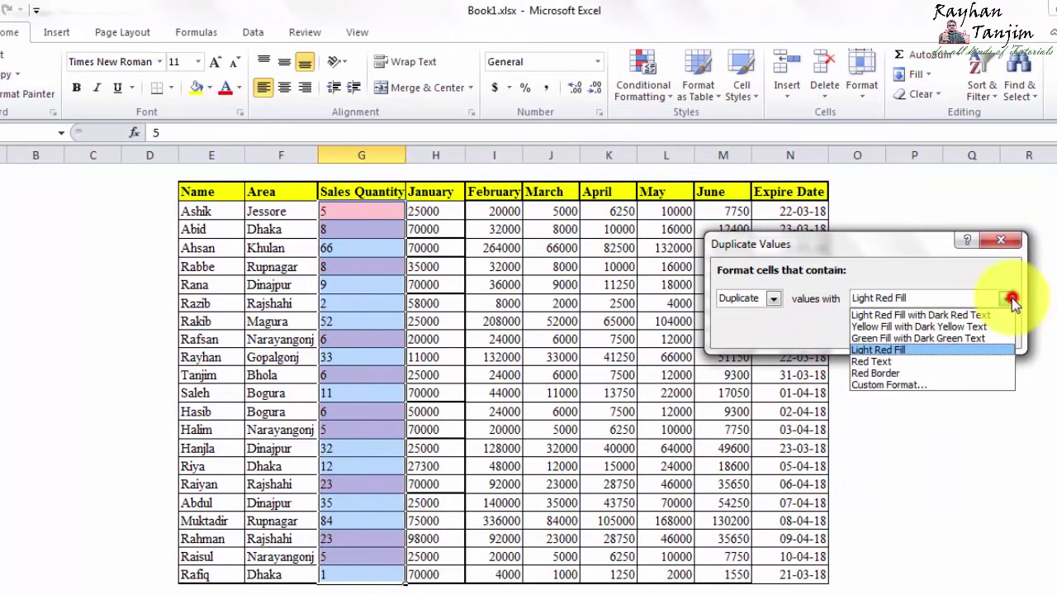
pyautogui.click(894, 385)
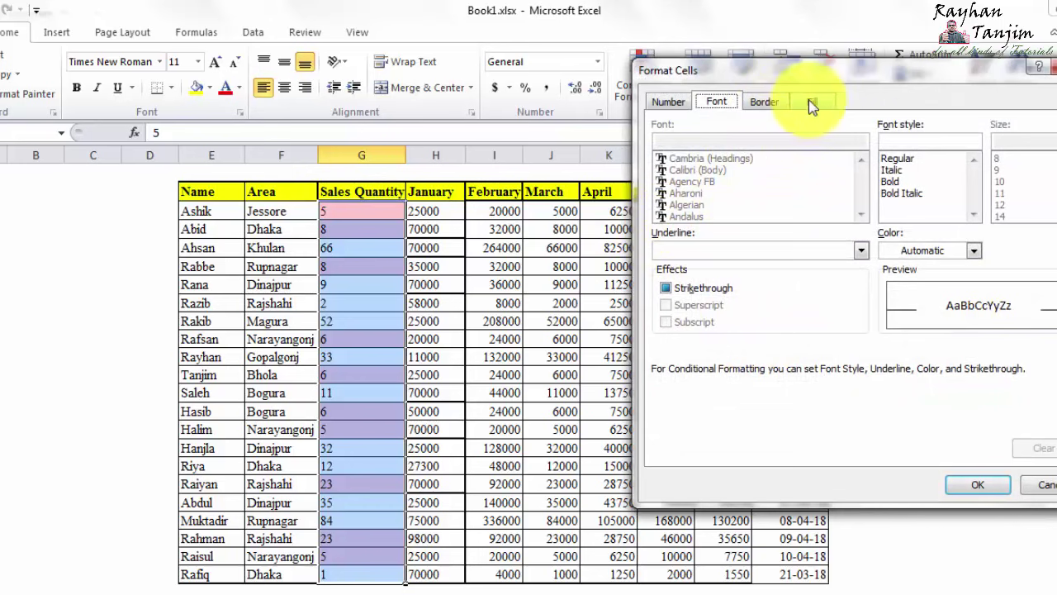
pyautogui.click(813, 101)
pyautogui.click(686, 275)
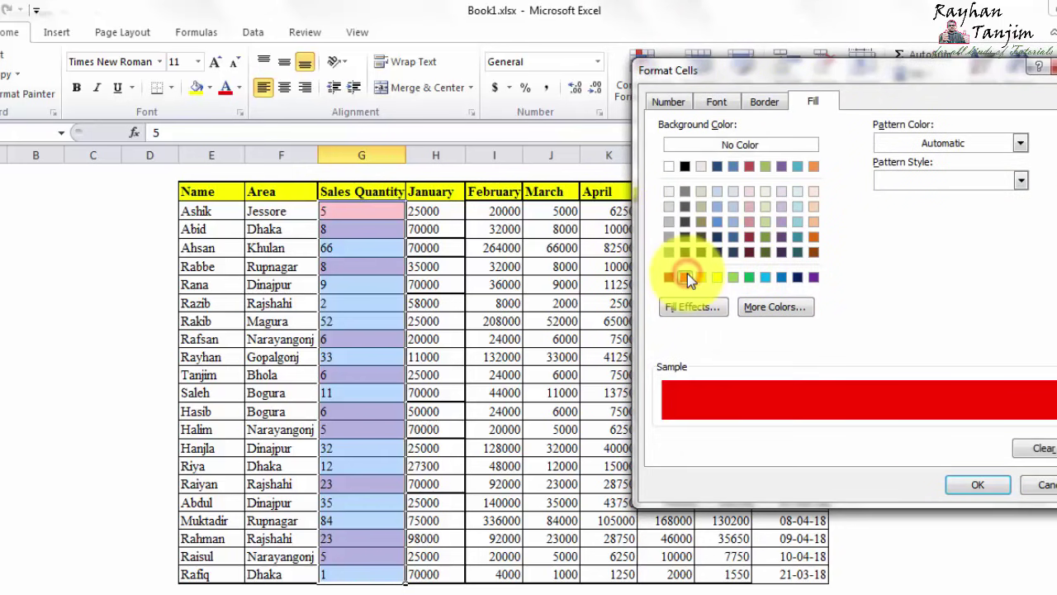
pyautogui.click(968, 483)
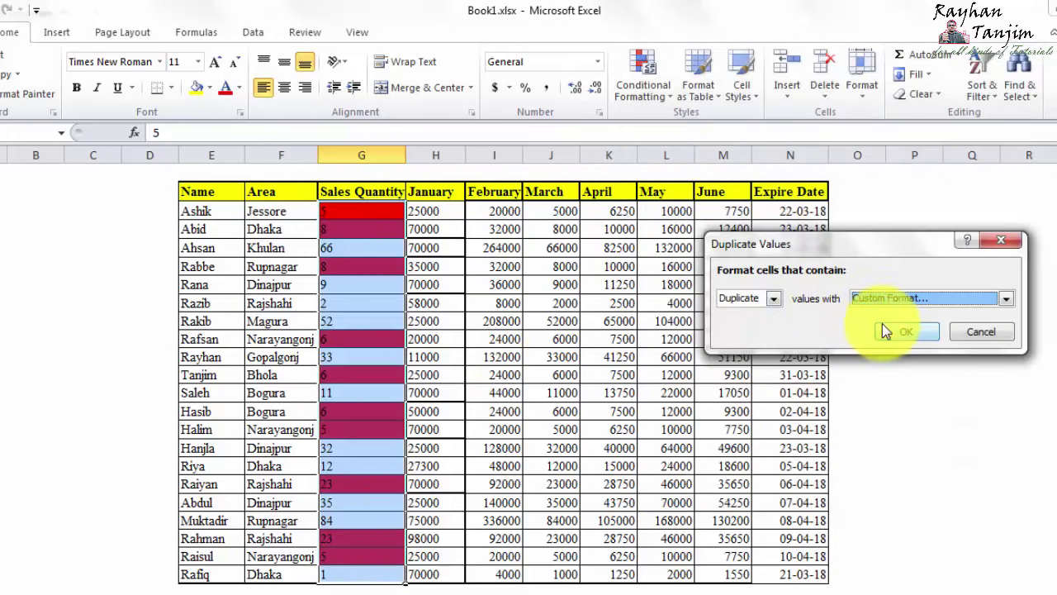
pyautogui.click(902, 330)
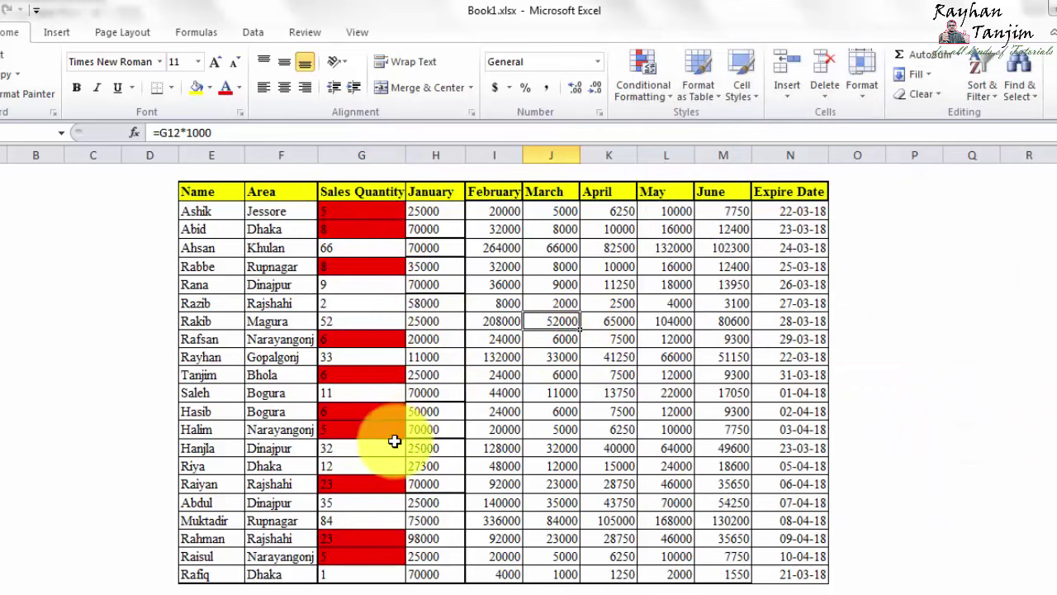
# - Clear the conditional formatting rules from Sales Quantity cells G2:G22, leaving them unhighlighted
pyautogui.scroll(-3, 355, 400)
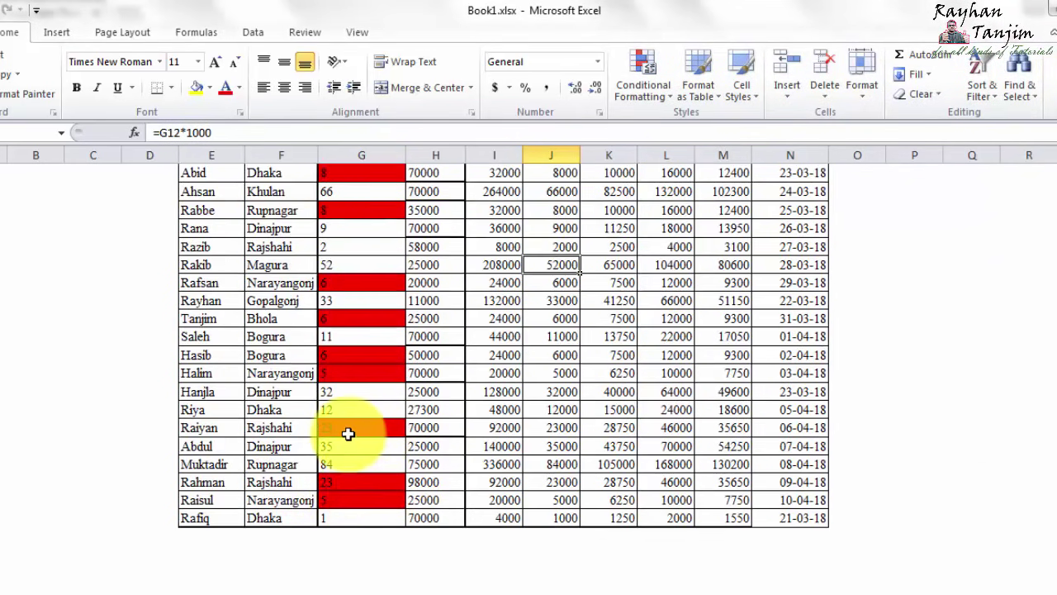
pyautogui.click(347, 427)
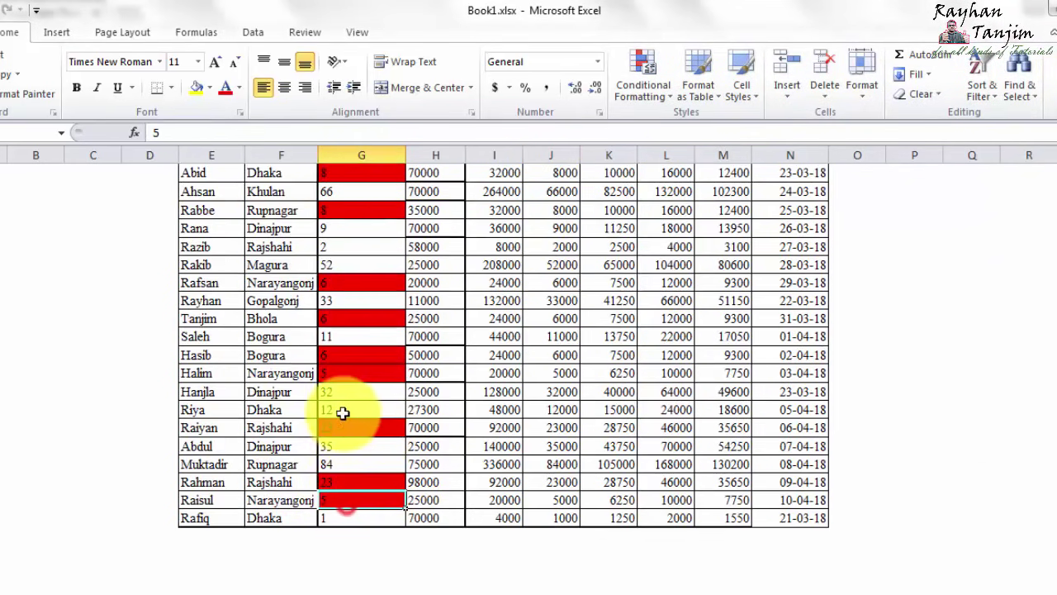
pyautogui.click(349, 371)
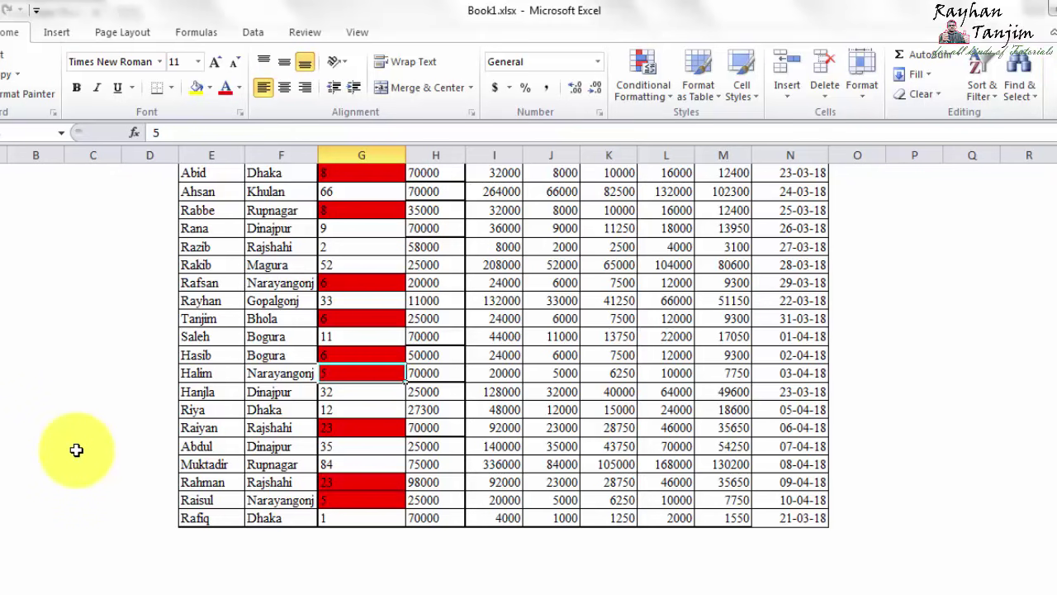
pyautogui.scroll(2, 578, 248)
pyautogui.scroll(-1, 363, 247)
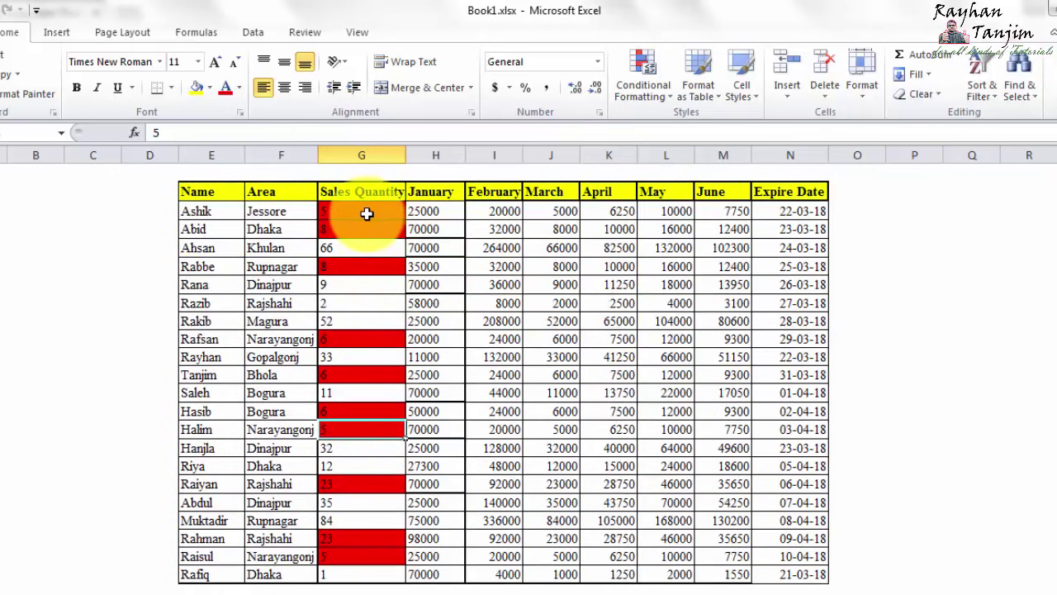
pyautogui.moveTo(367, 214); pyautogui.dragTo(383, 574)
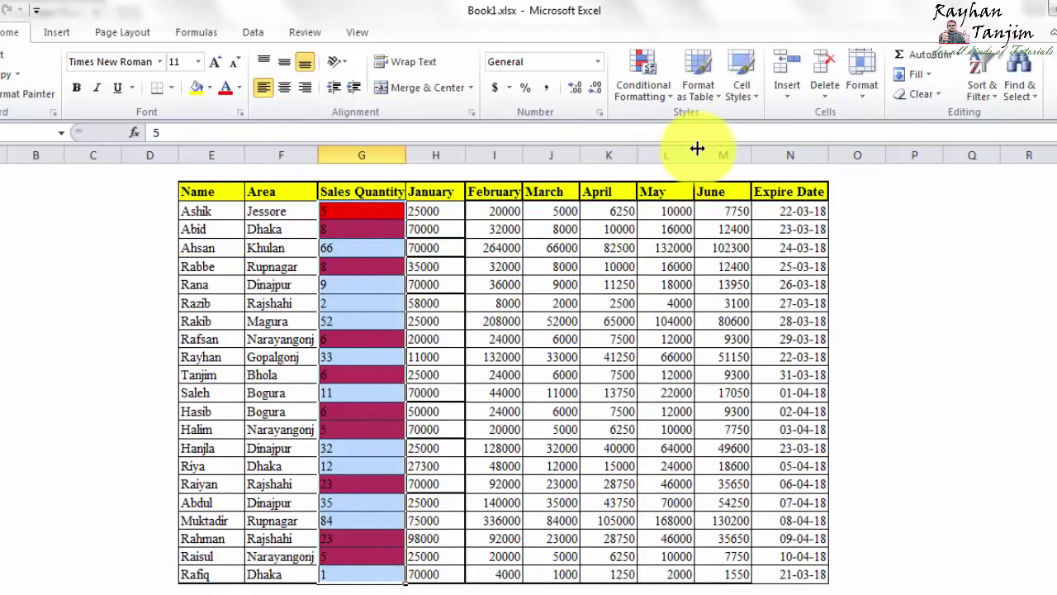
pyautogui.click(670, 98)
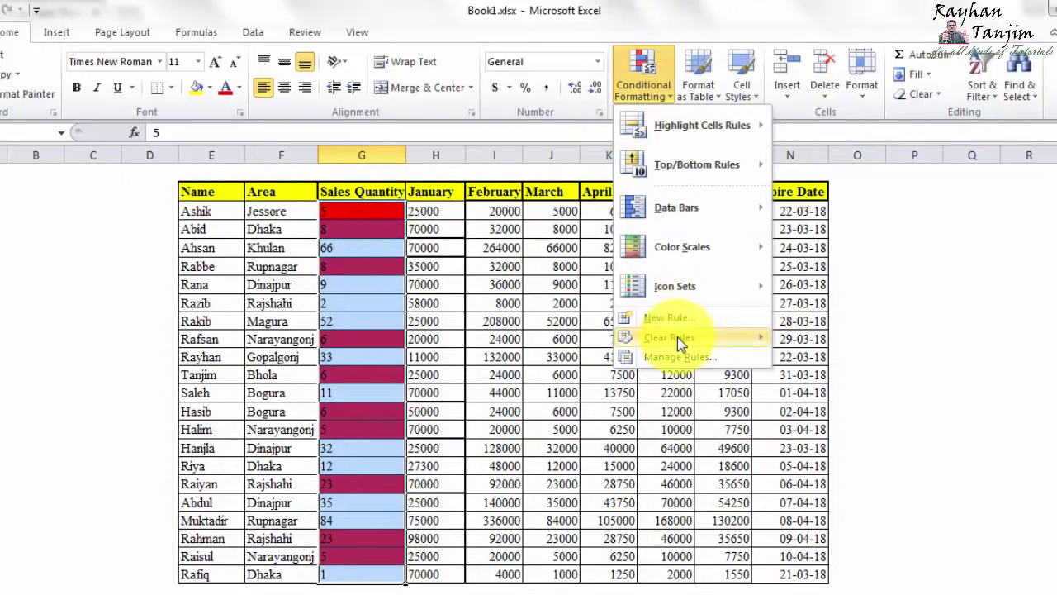
pyautogui.moveTo(677, 337)
pyautogui.click(857, 346)
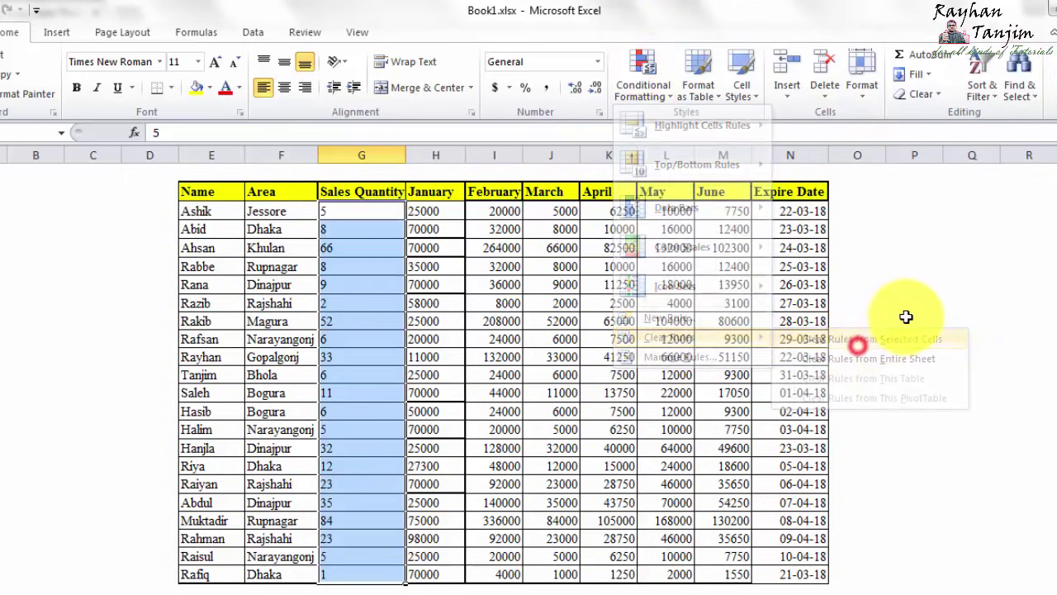
pyautogui.click(943, 303)
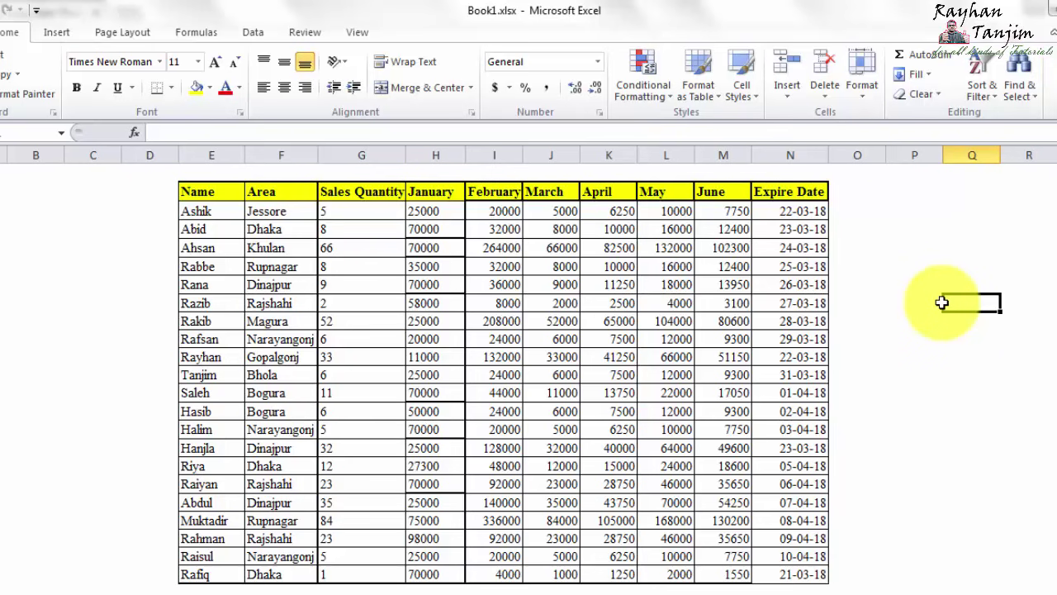
# - Undo the last change, reselect the Sales Quantity values, and turn on Filter
pyautogui.hotkey('ctrl', 'z')
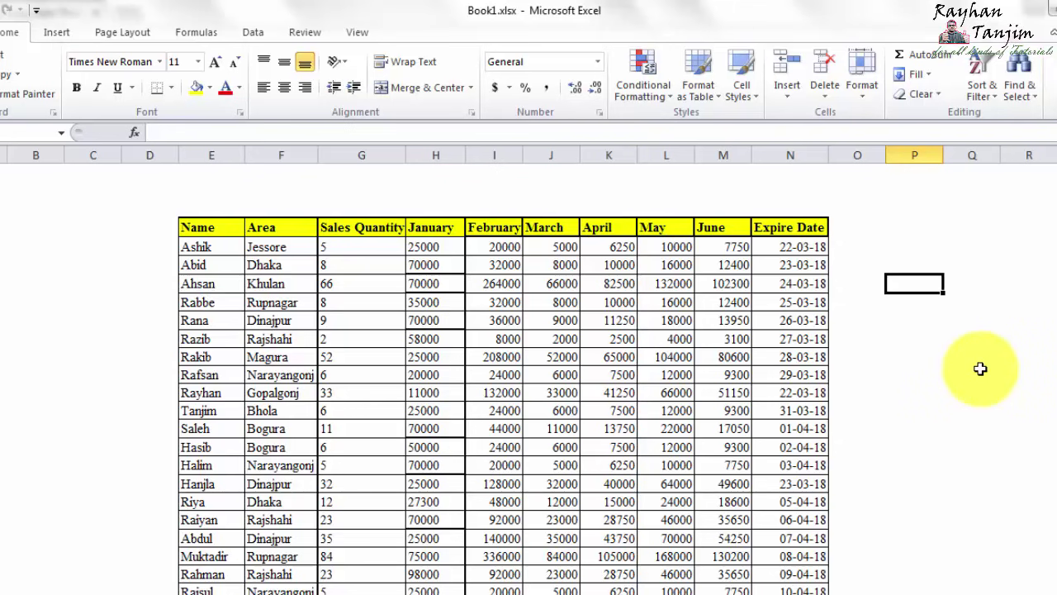
pyautogui.scroll(-1, 389, 279)
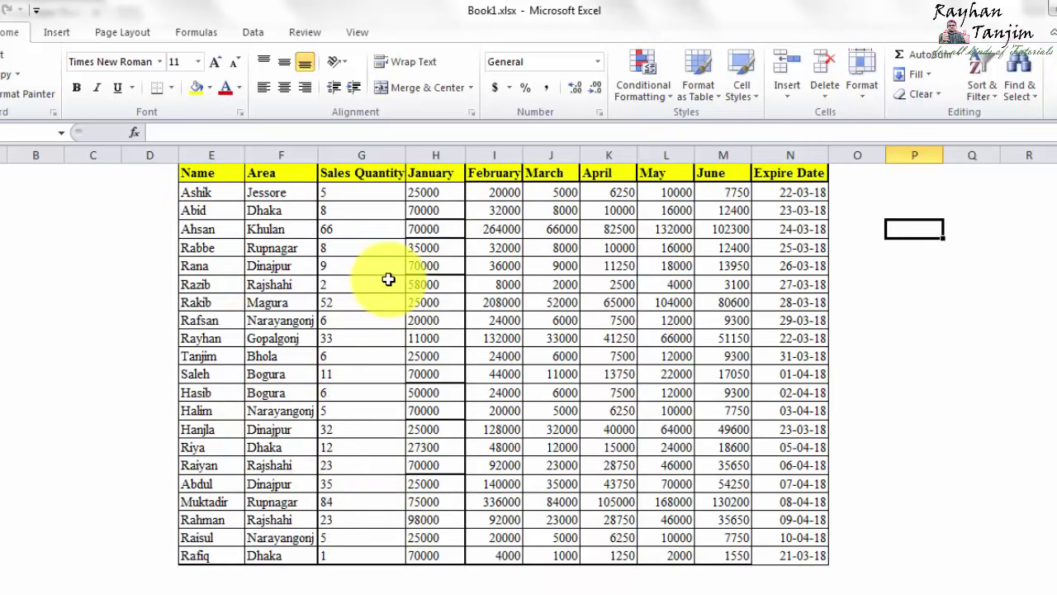
pyautogui.scroll(1, 374, 287)
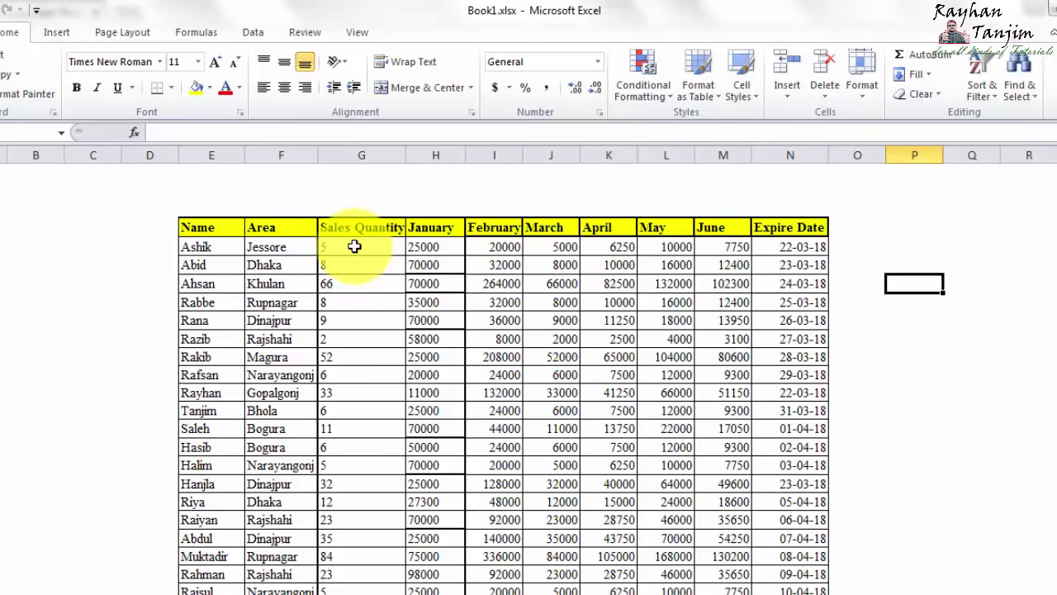
pyautogui.click(344, 246)
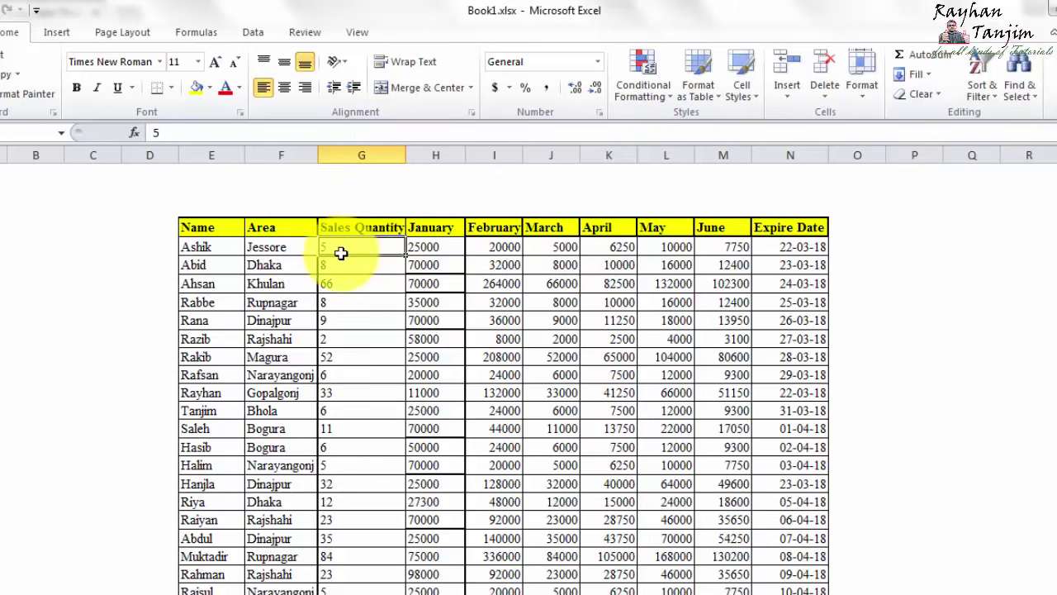
pyautogui.moveTo(371, 245); pyautogui.dragTo(363, 591)
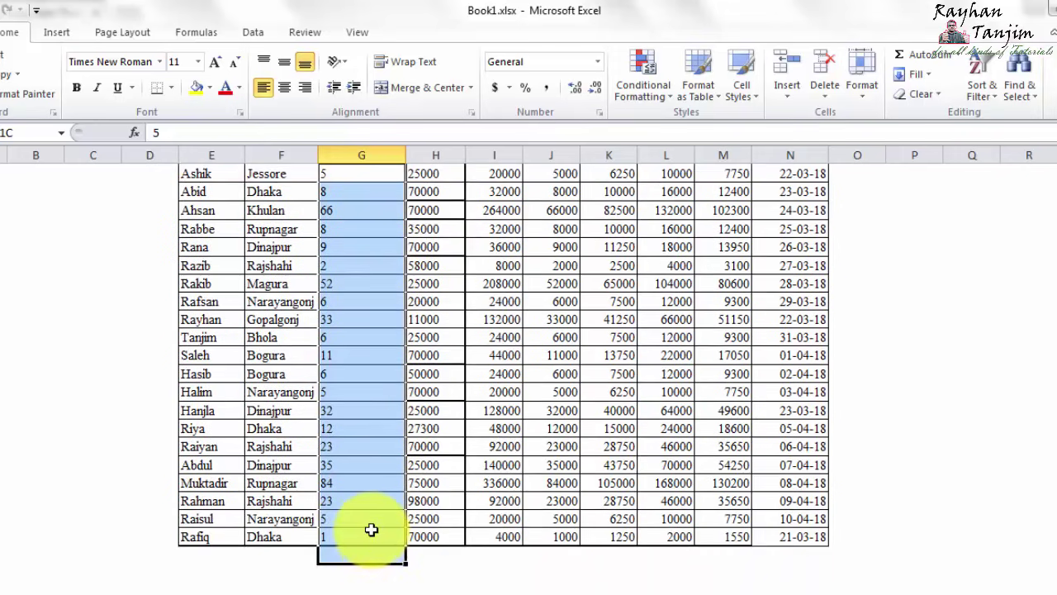
pyautogui.scroll(2, 524, 455)
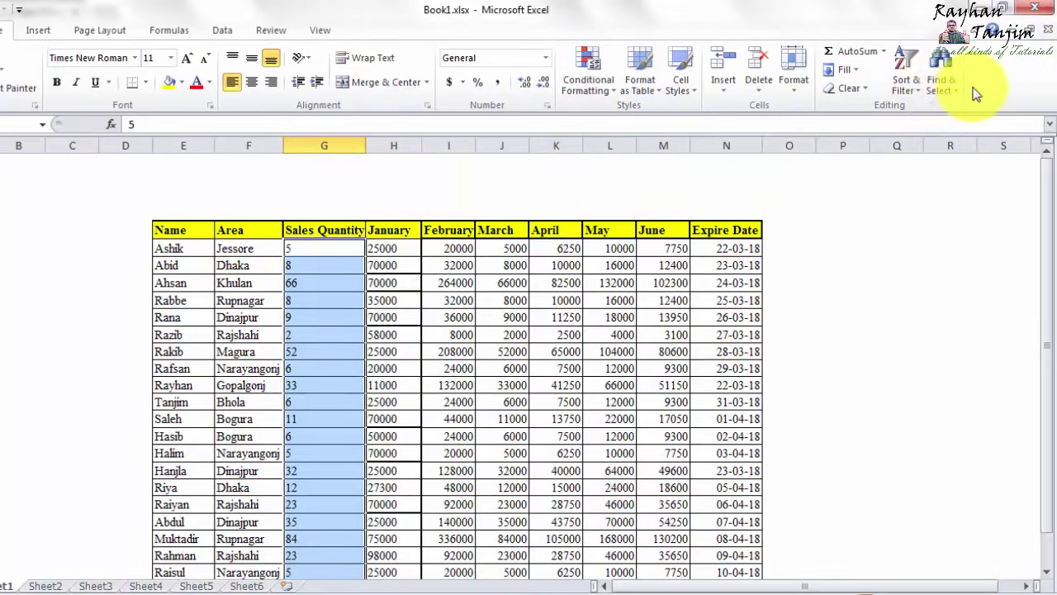
pyautogui.click(906, 76)
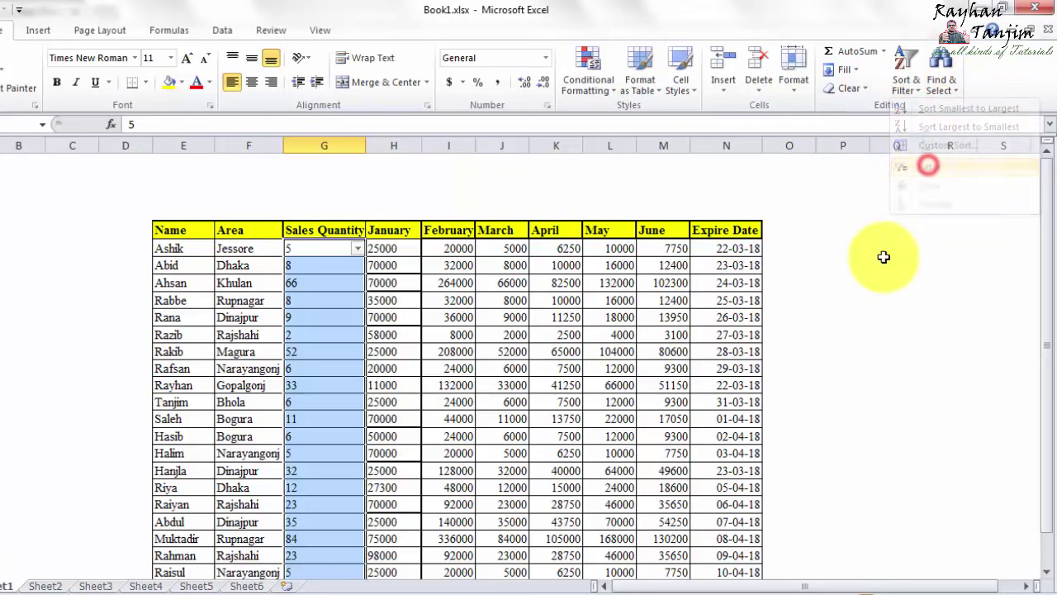
pyautogui.click(888, 335)
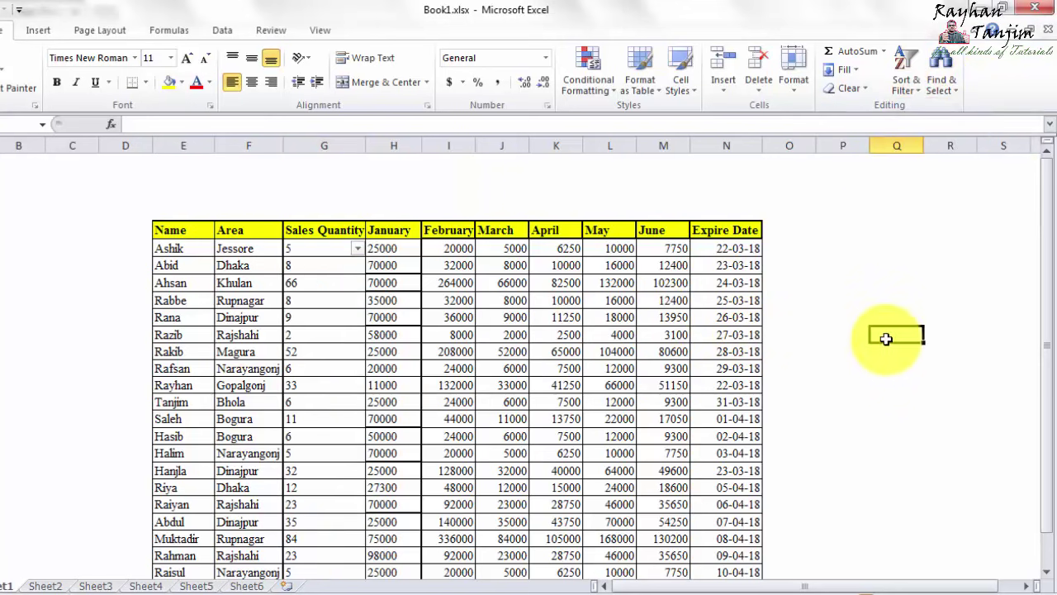
# - Filter the Sales Quantity column to show only rows with quantity 5
pyautogui.click(356, 248)
pyautogui.click(190, 402)
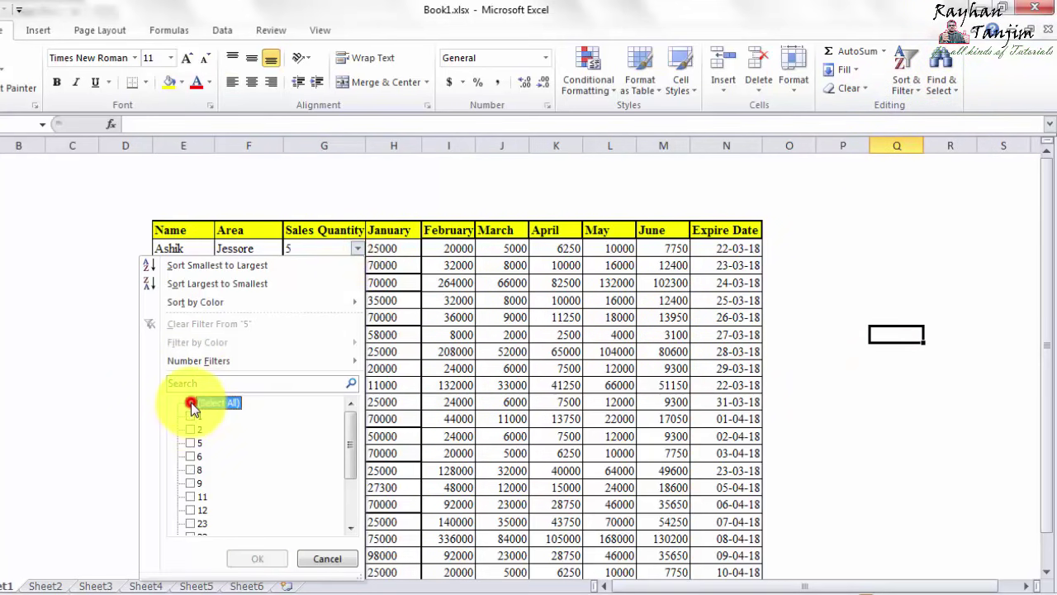
pyautogui.click(191, 445)
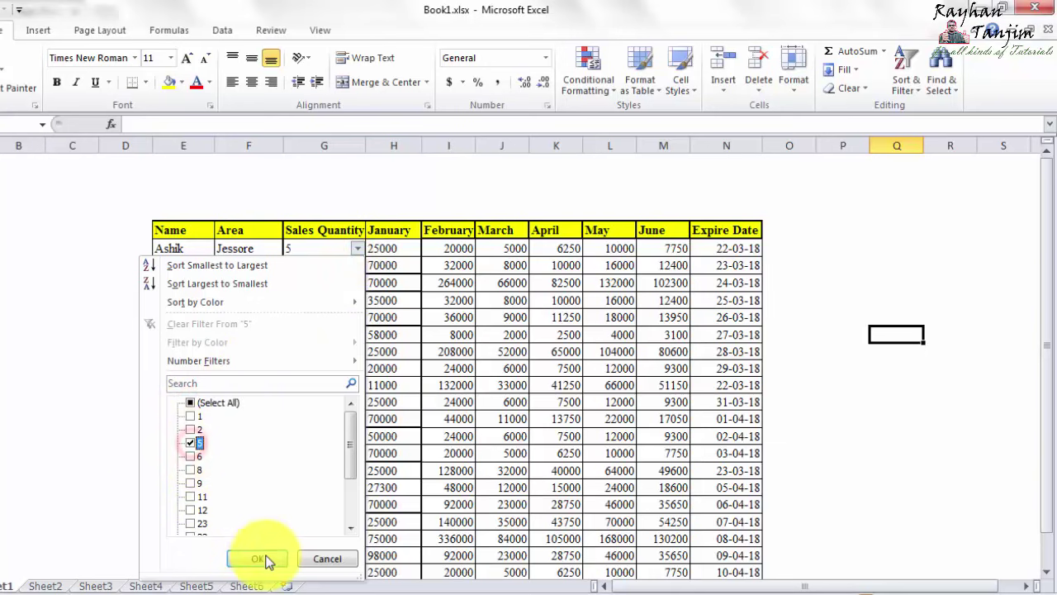
pyautogui.click(257, 559)
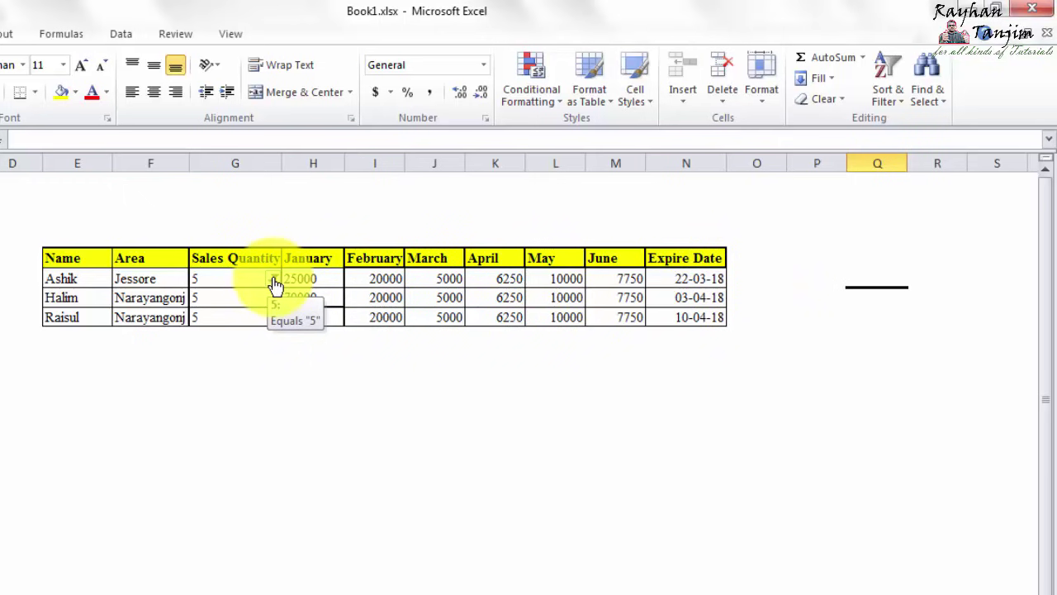
# - Reselect all Sales Quantity values in the filter so every row shows again
pyautogui.click(273, 282)
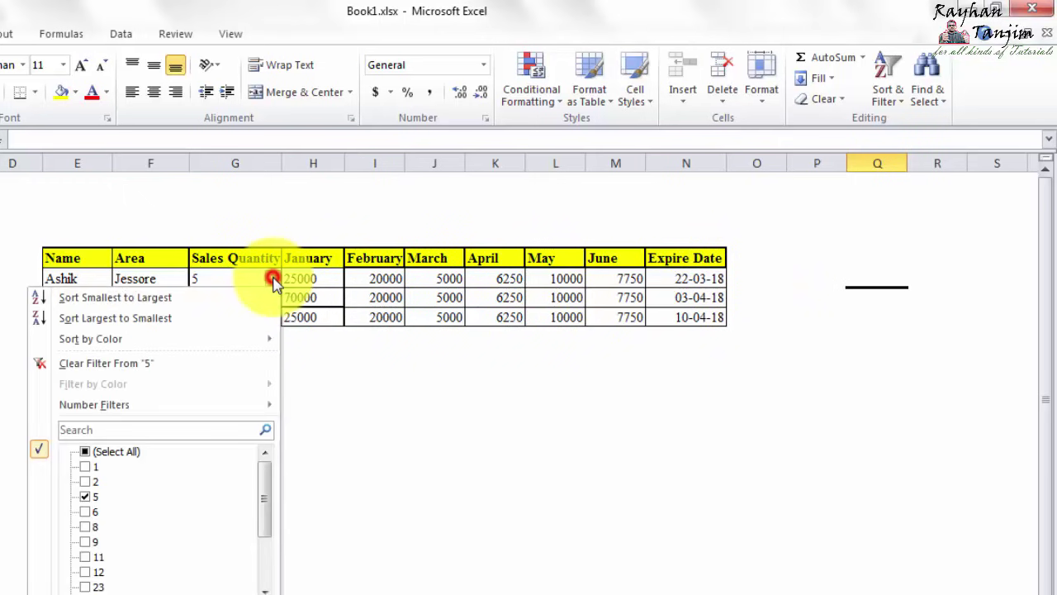
pyautogui.click(95, 454)
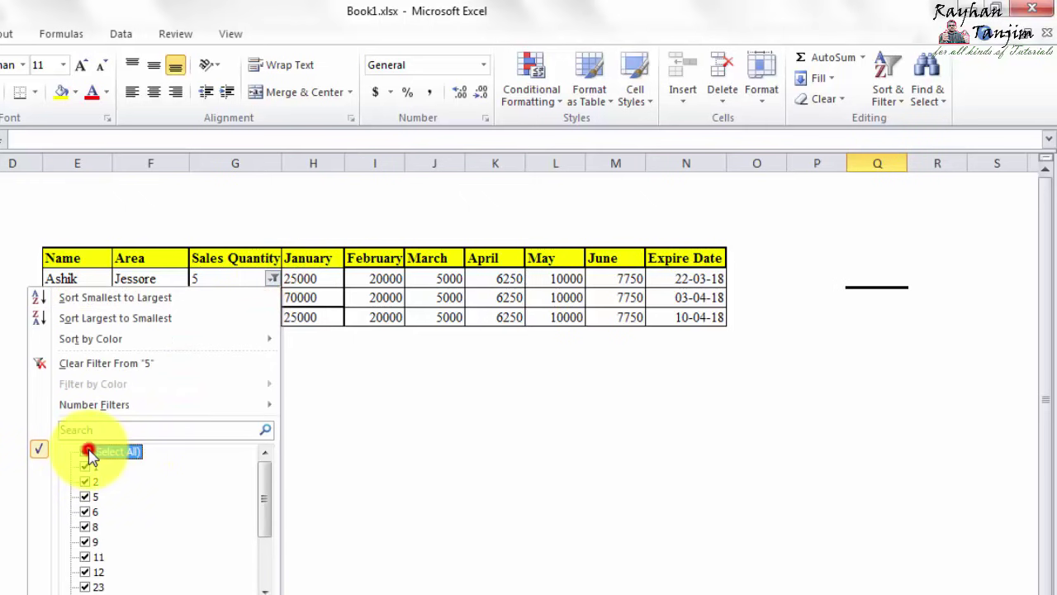
pyautogui.click(165, 590)
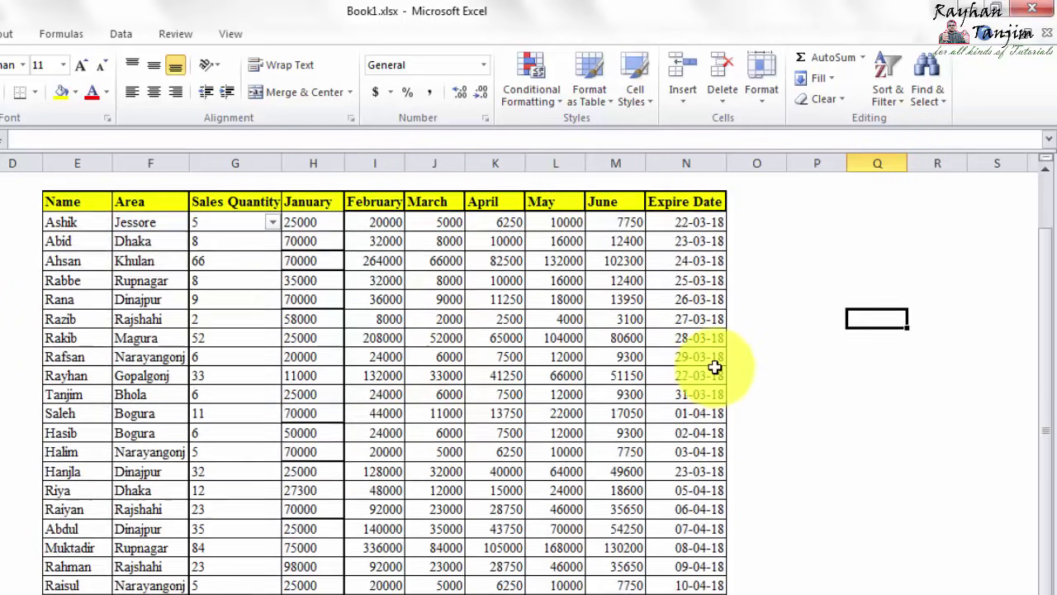
pyautogui.scroll(-3, 786, 385)
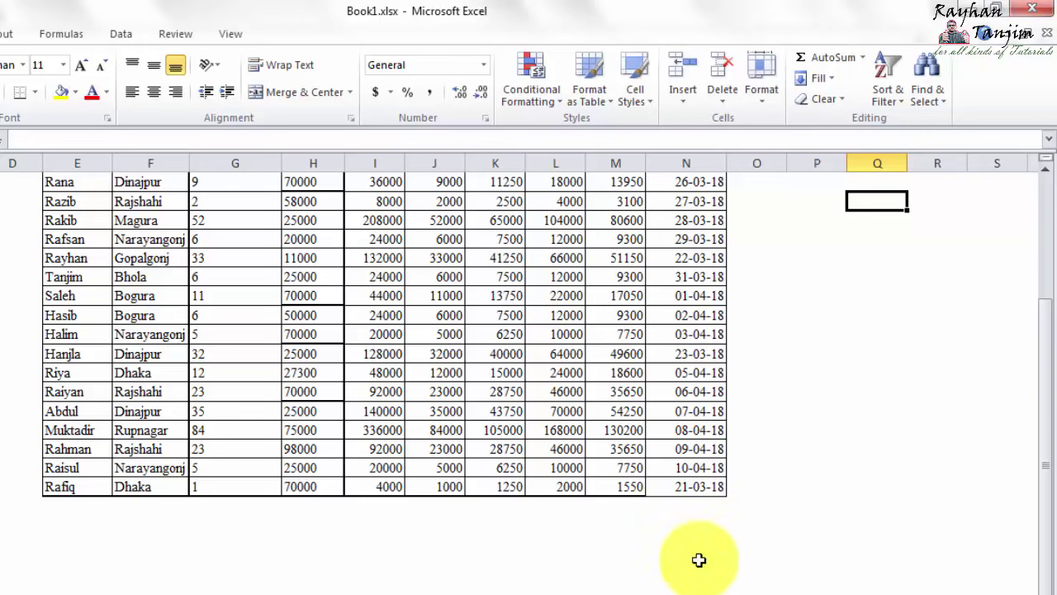
pyautogui.scroll(2, 632, 278)
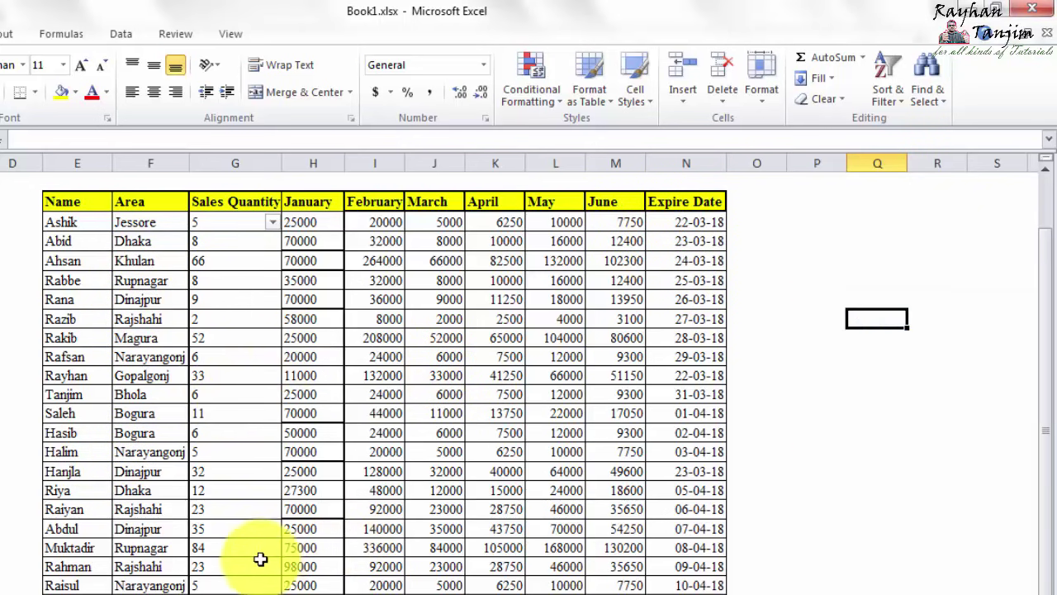
# - Use Find and Replace to change the Sales Quantity 33 to 37
pyautogui.click(205, 375)
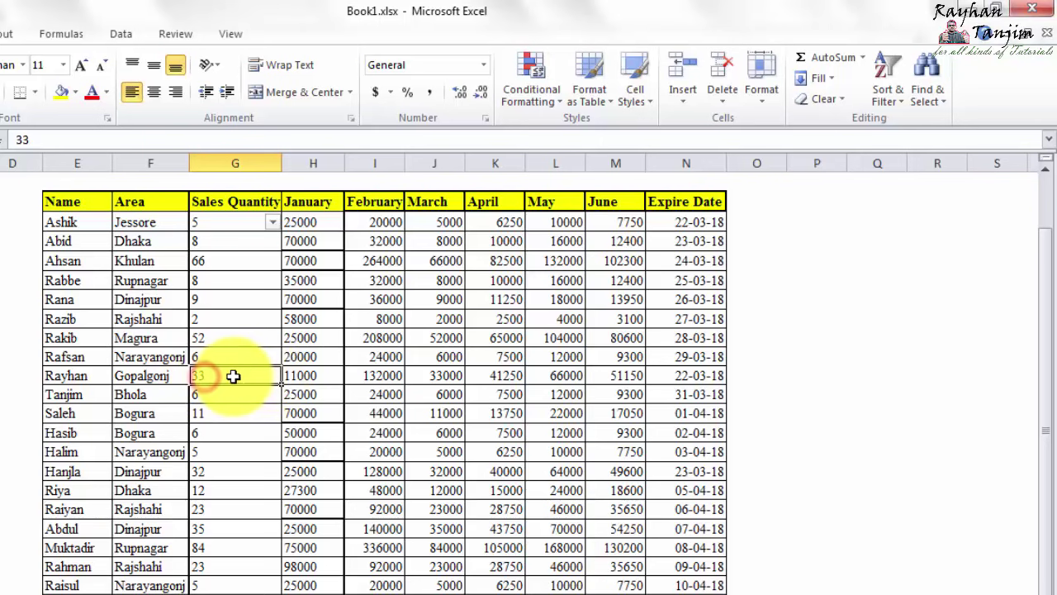
pyautogui.click(880, 377)
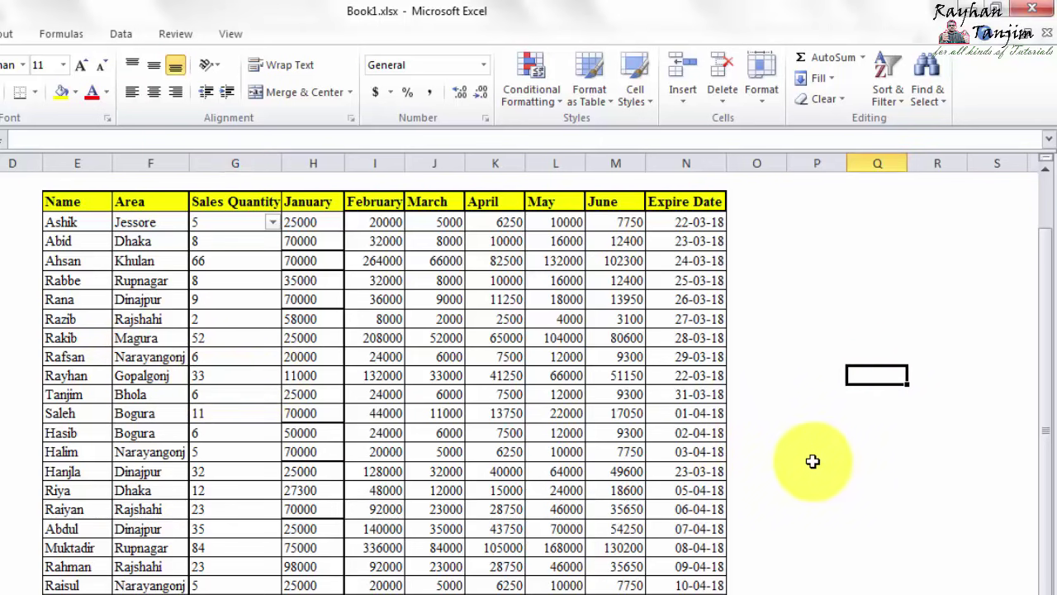
pyautogui.hotkey('ctrl', 'f')
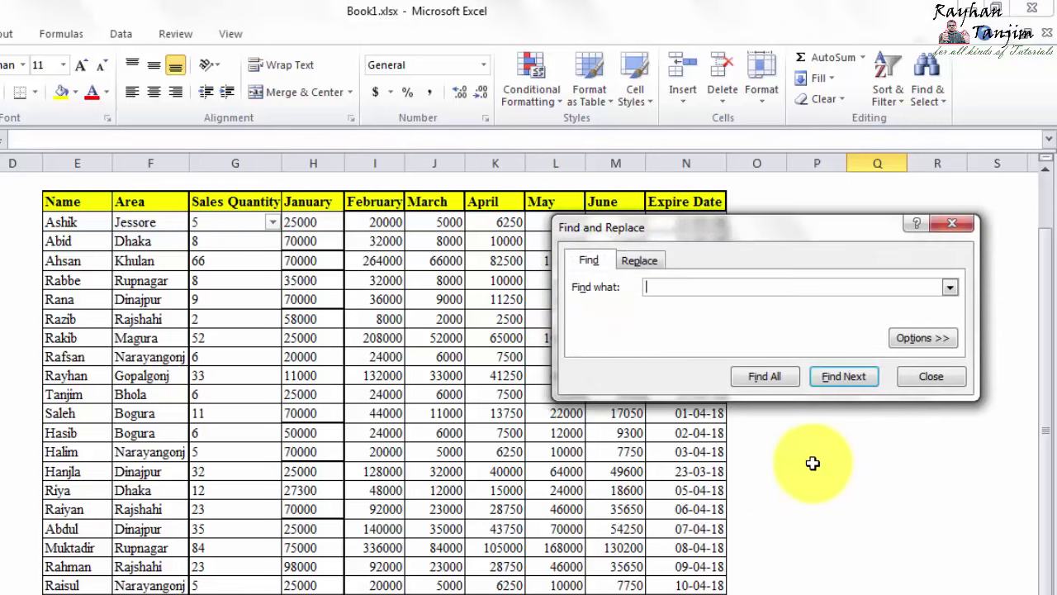
pyautogui.click(706, 288)
pyautogui.write('33')
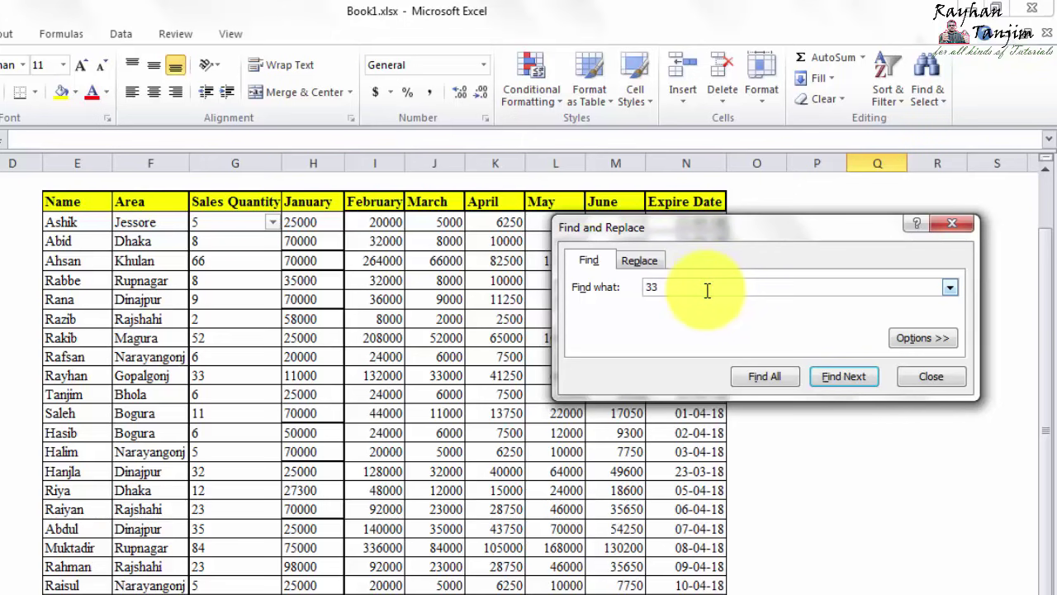
pyautogui.press('Return')
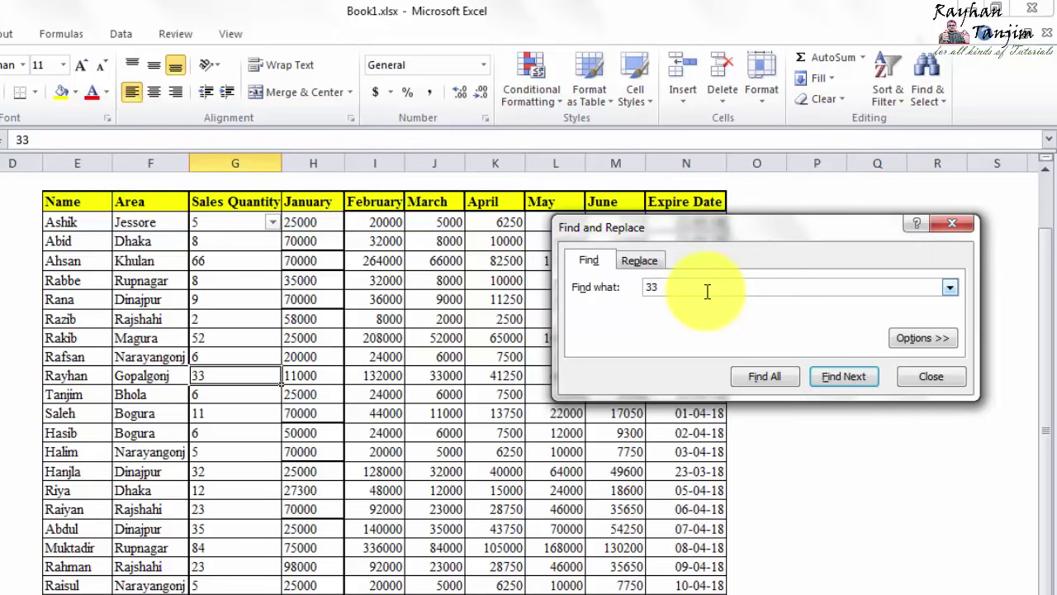
pyautogui.click(641, 261)
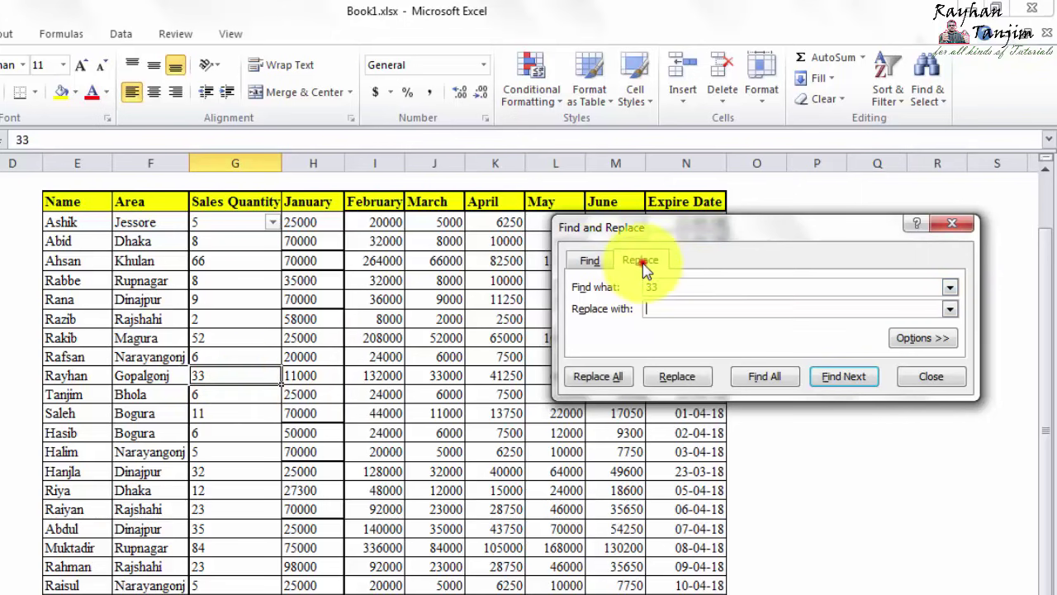
pyautogui.click(667, 309)
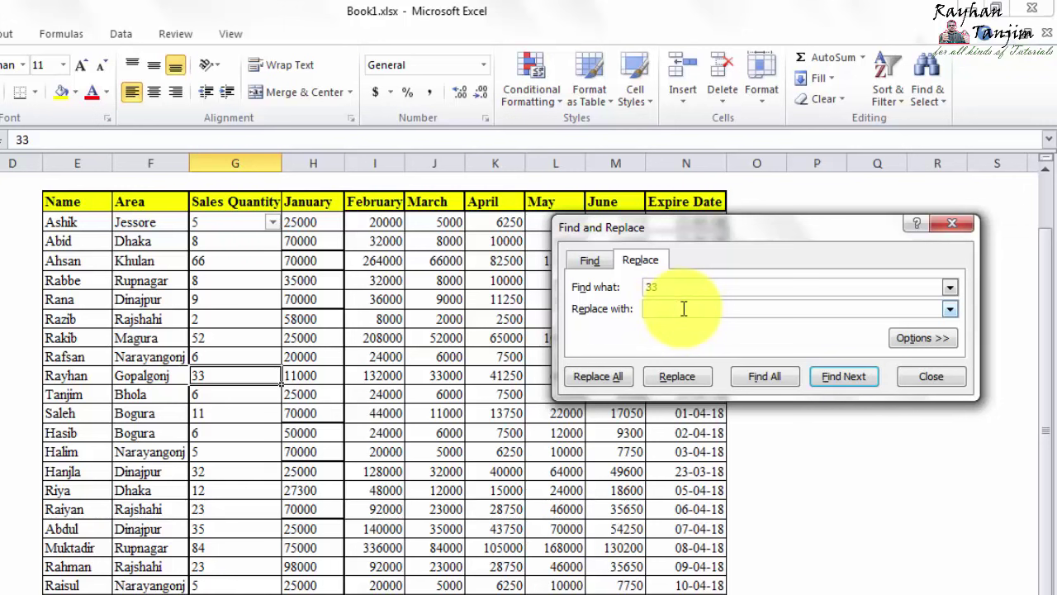
pyautogui.write('37')
pyautogui.click(679, 378)
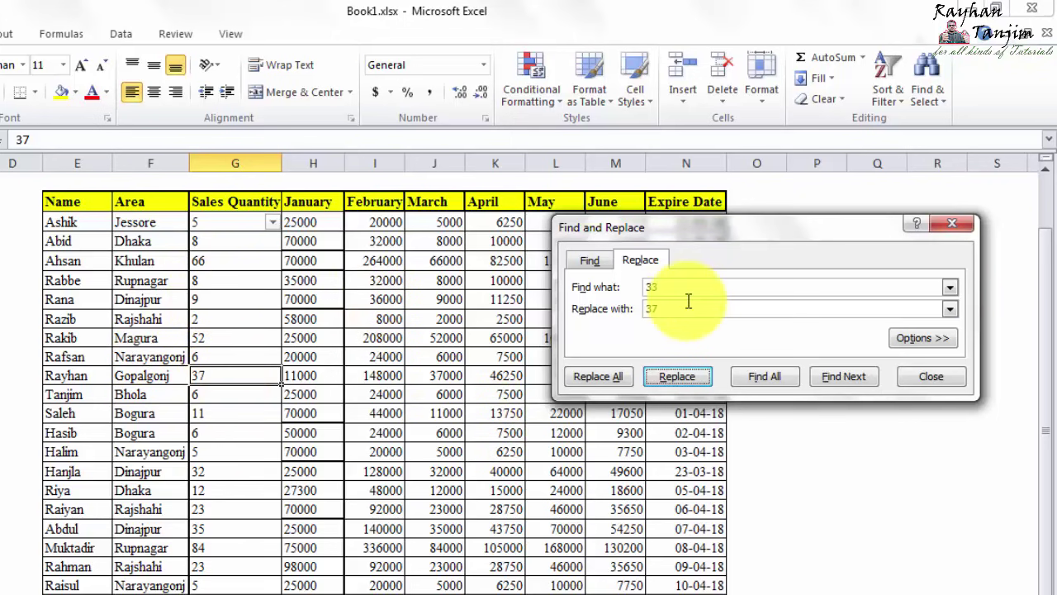
pyautogui.click(948, 222)
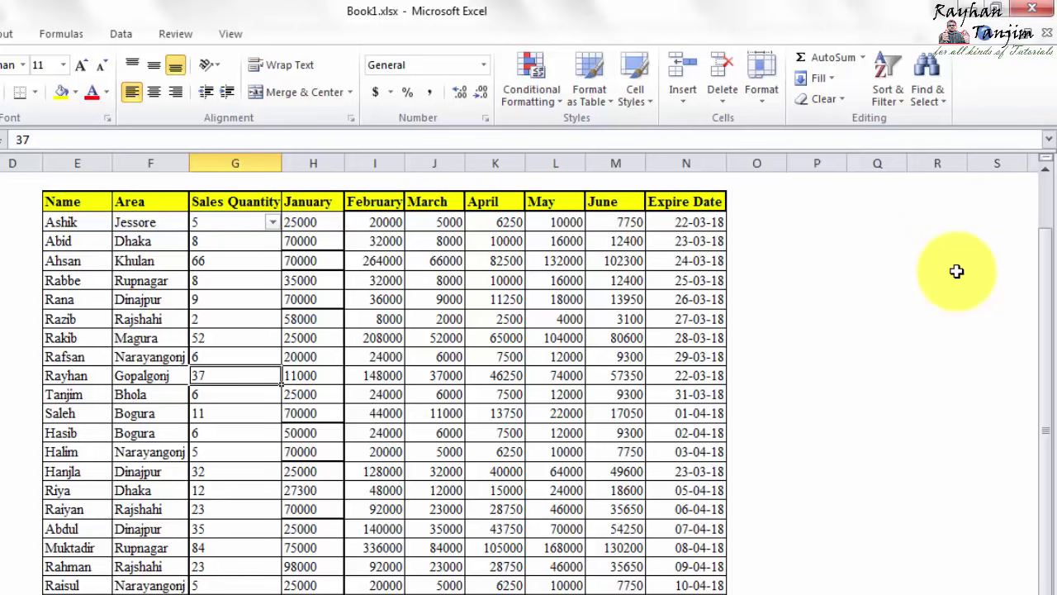
# - AutoSum the June values M6:M26, putting the 675800 total in the cell below
pyautogui.moveTo(636, 222); pyautogui.dragTo(636, 526)
pyautogui.click(892, 358)
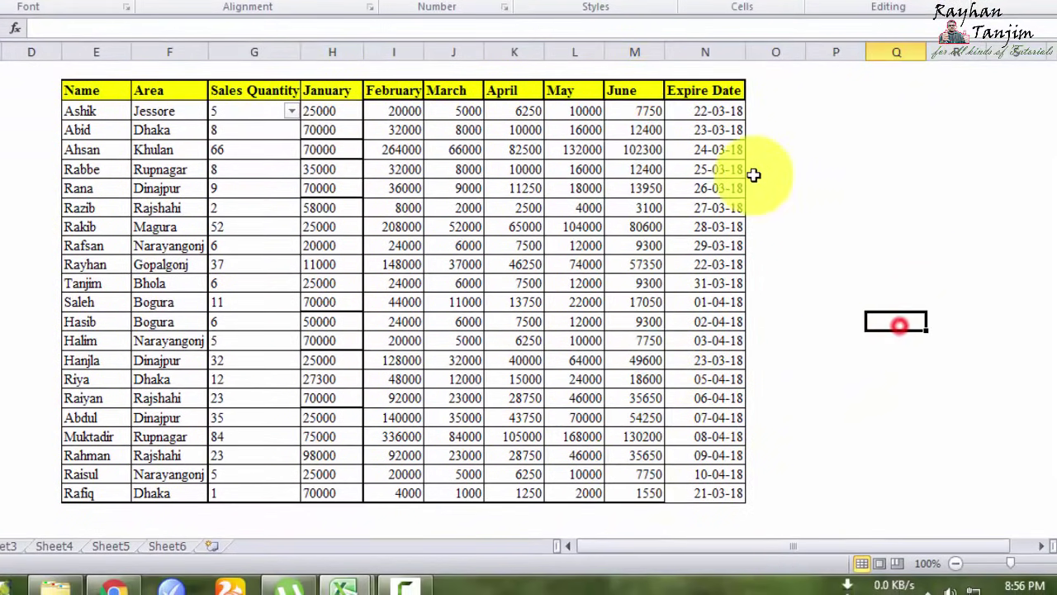
pyautogui.click(636, 512)
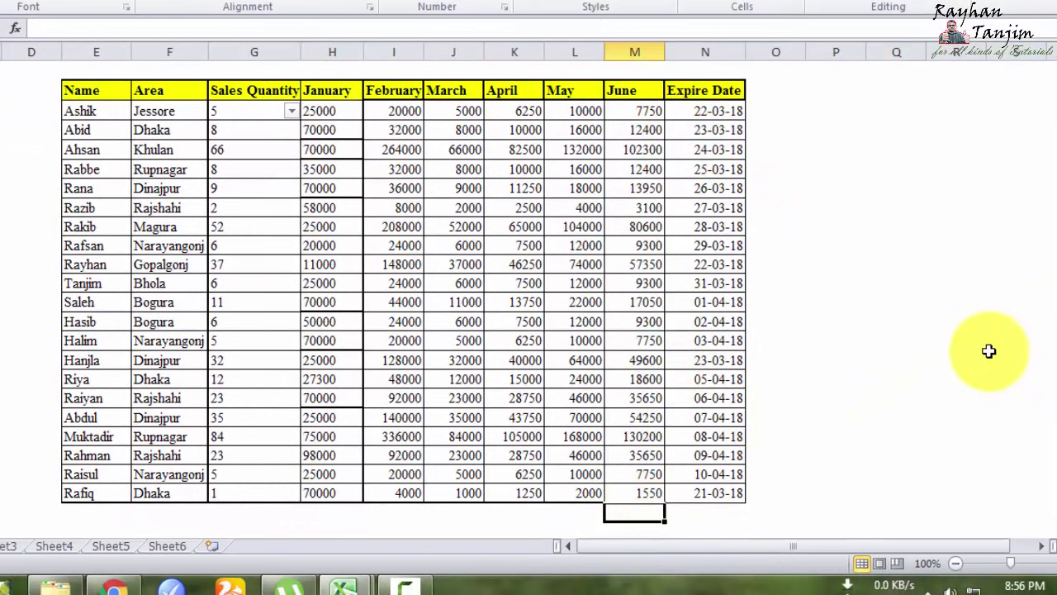
pyautogui.moveTo(641, 107)
pyautogui.mouseDown()
pyautogui.moveTo(669, 396)
pyautogui.moveTo(647, 493)
pyautogui.mouseUp()
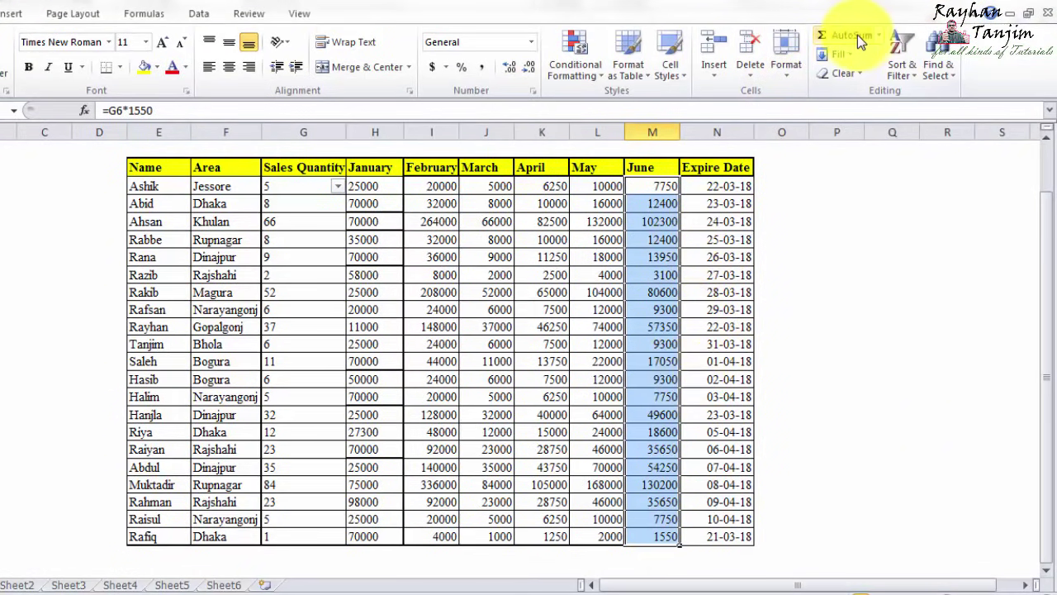
pyautogui.click(853, 35)
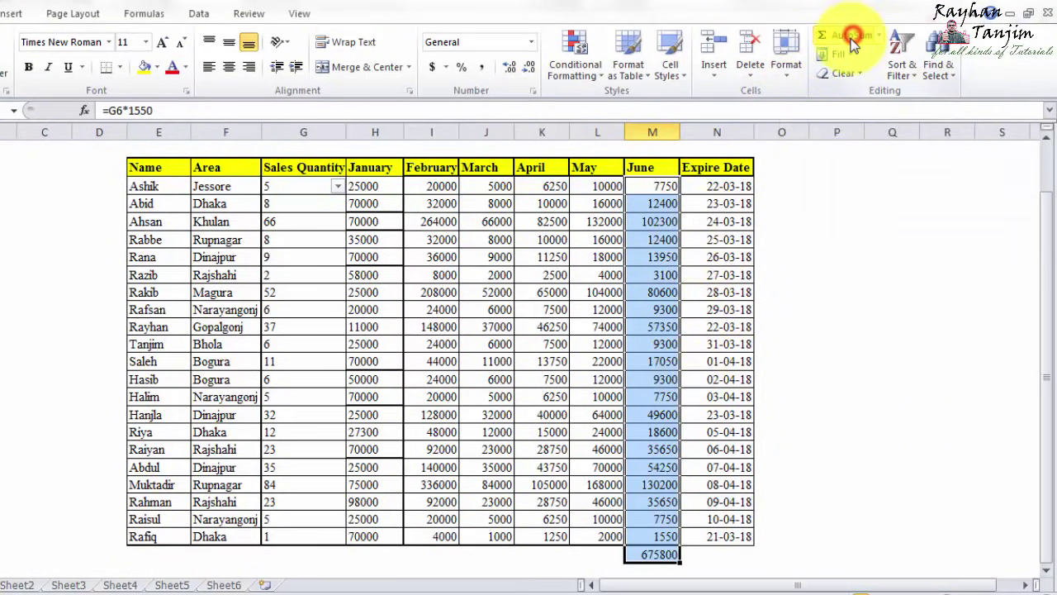
pyautogui.click(856, 517)
pyautogui.click(660, 556)
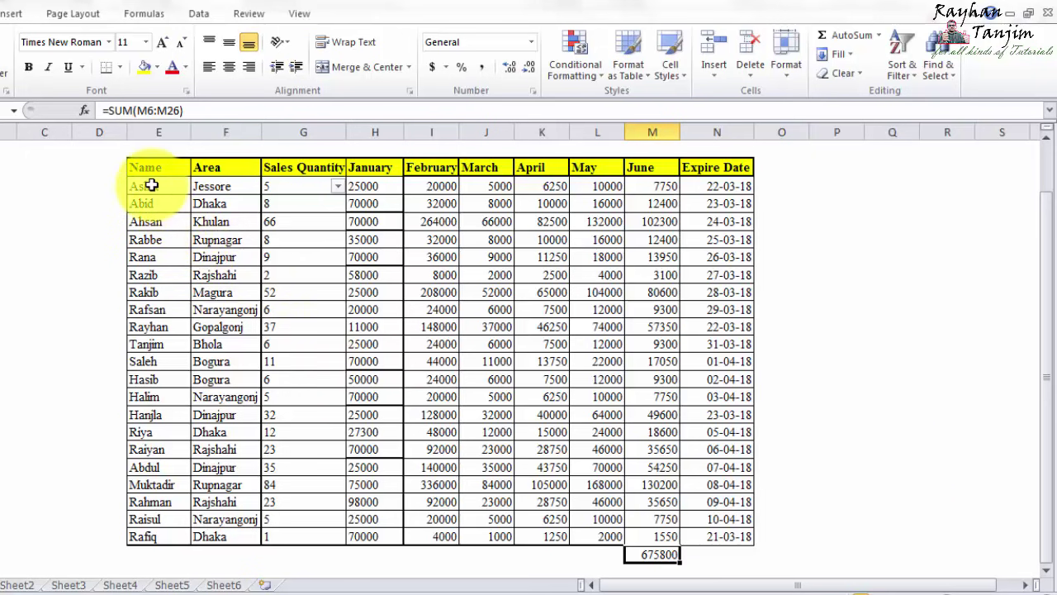
pyautogui.moveTo(151, 186); pyautogui.dragTo(149, 536)
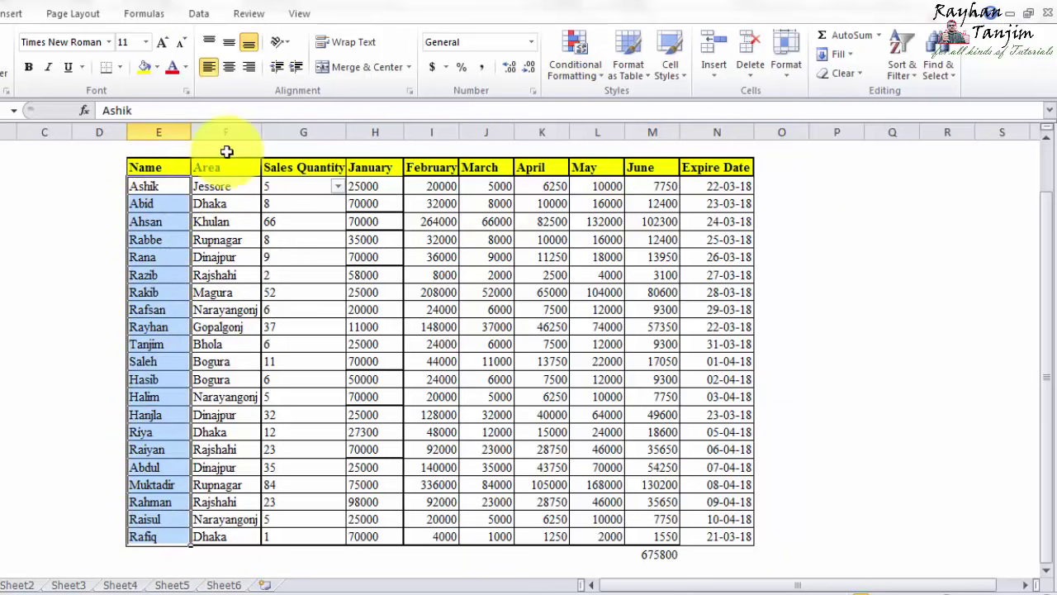
pyautogui.click(844, 73)
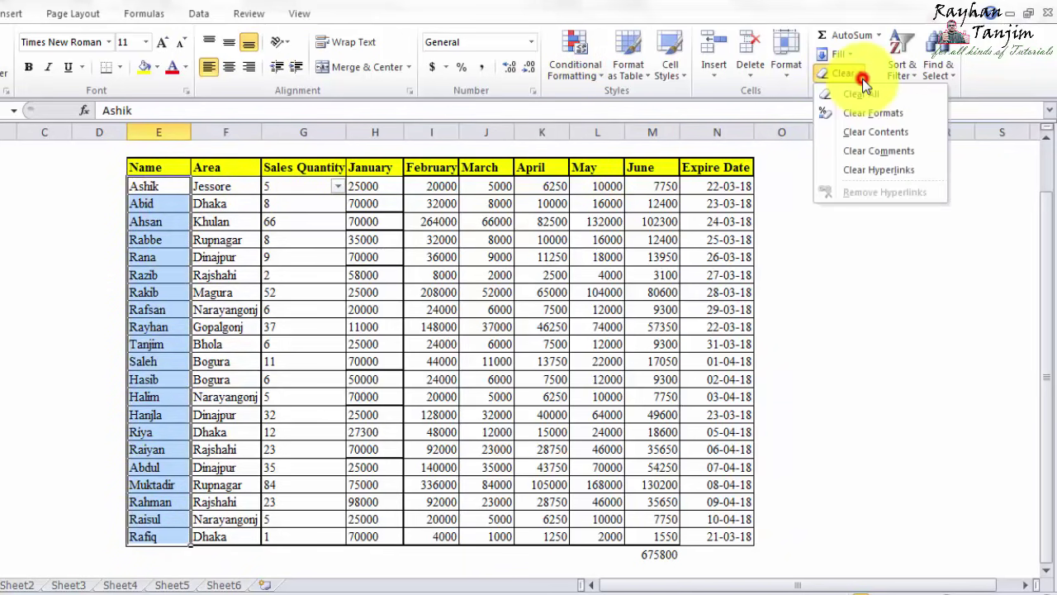
pyautogui.click(873, 142)
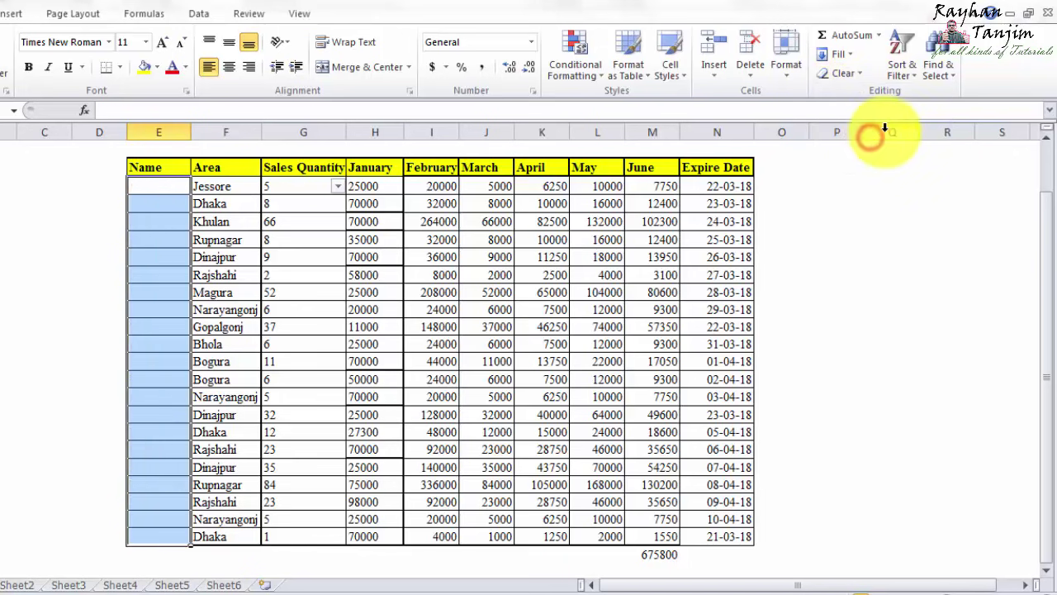
pyautogui.click(160, 193)
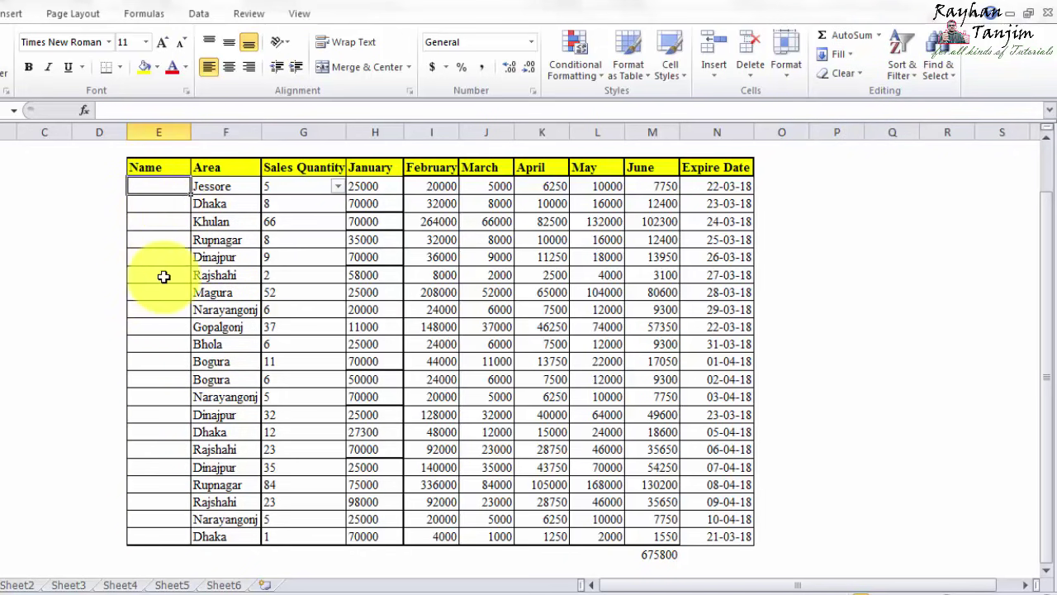
pyautogui.hotkey('ctrl', 'z')
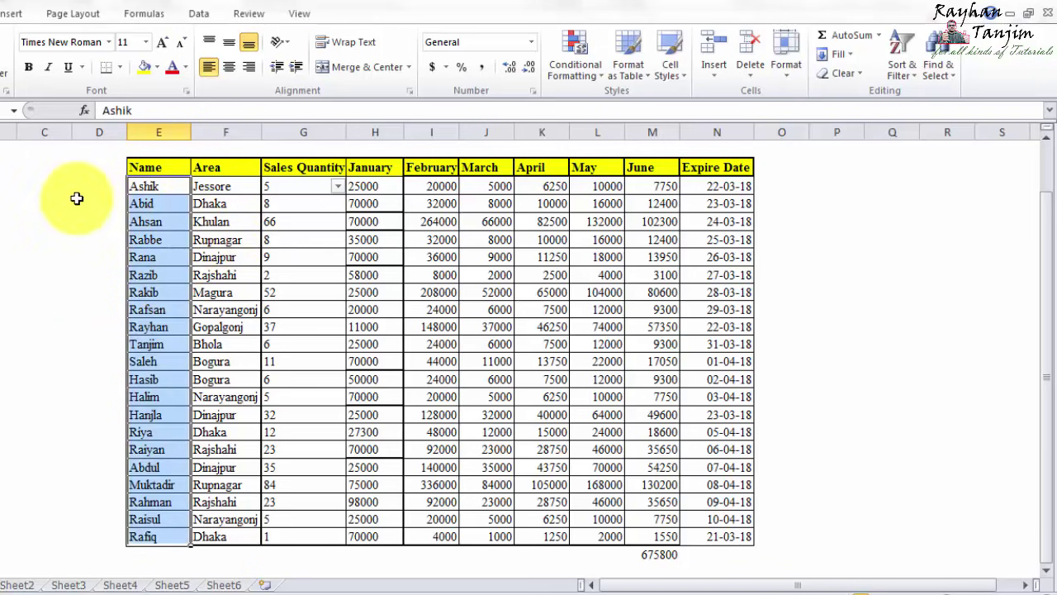
pyautogui.click(853, 73)
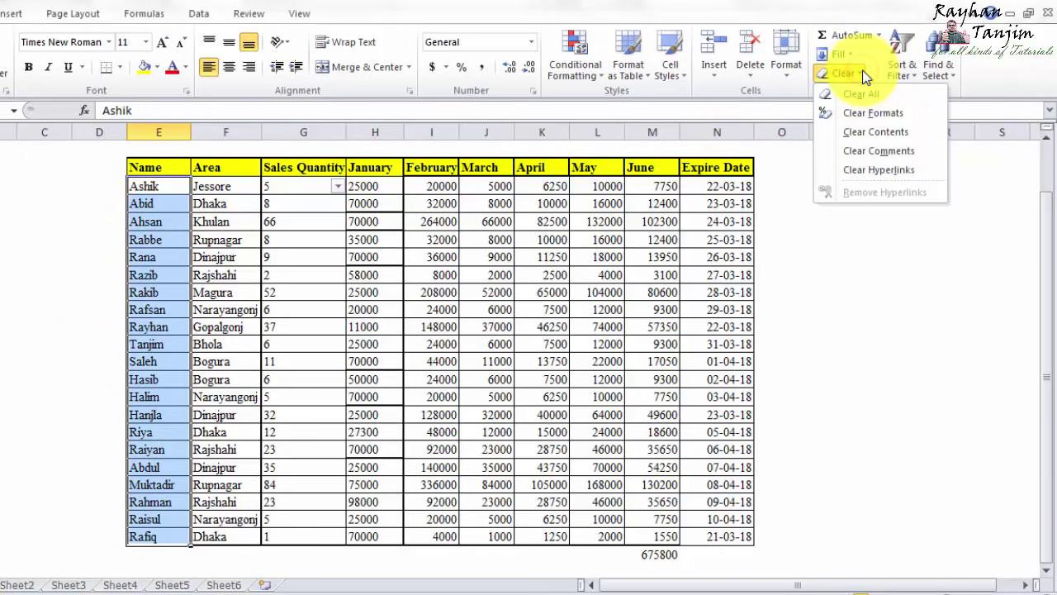
pyautogui.click(879, 117)
pyautogui.click(18, 259)
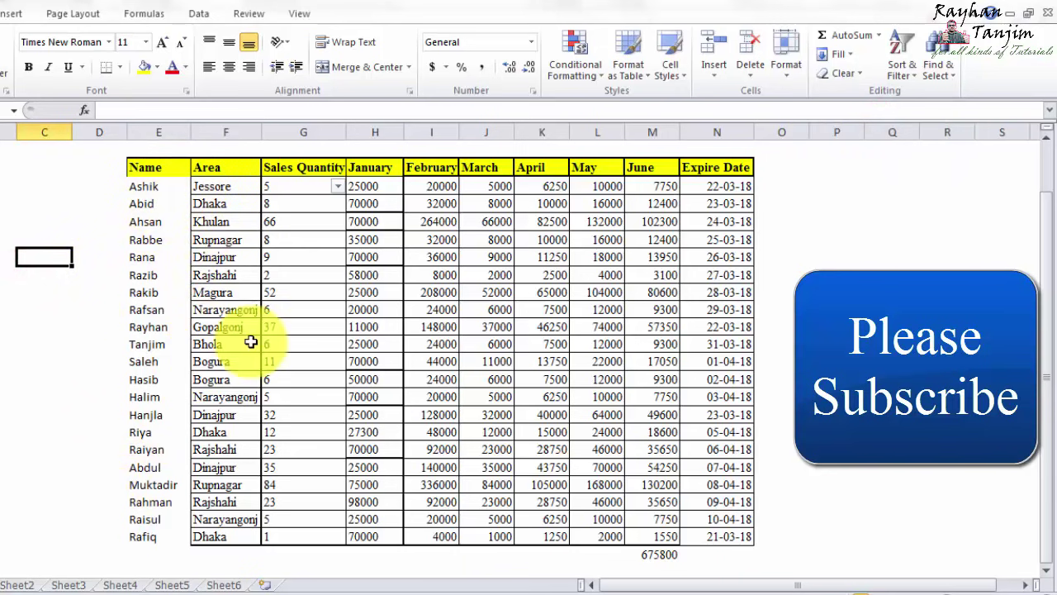
pyautogui.click(156, 193)
pyautogui.hotkey('ctrl', 'shift', 'Down')
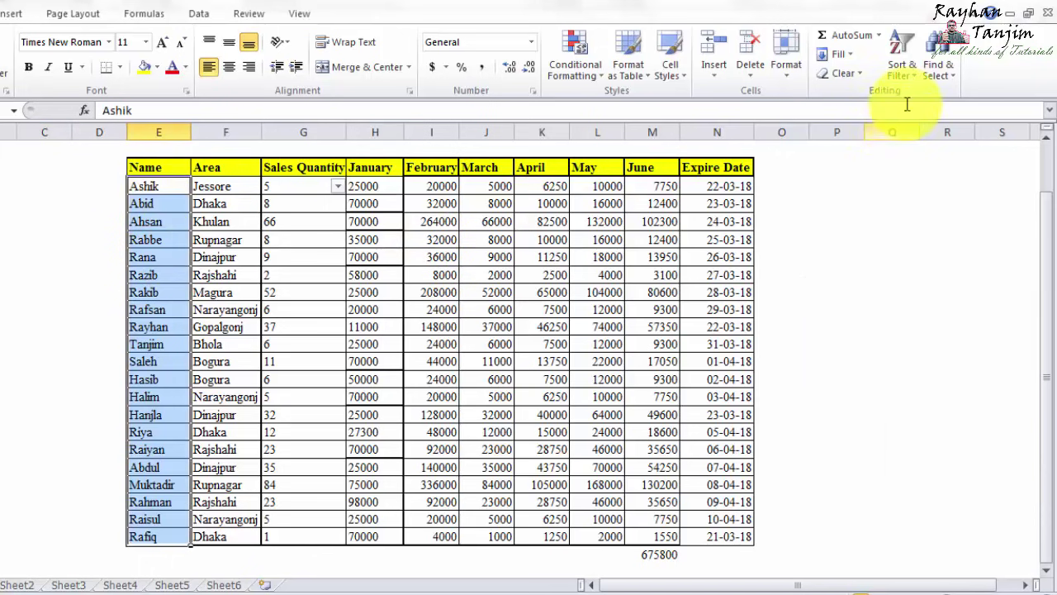
pyautogui.click(852, 74)
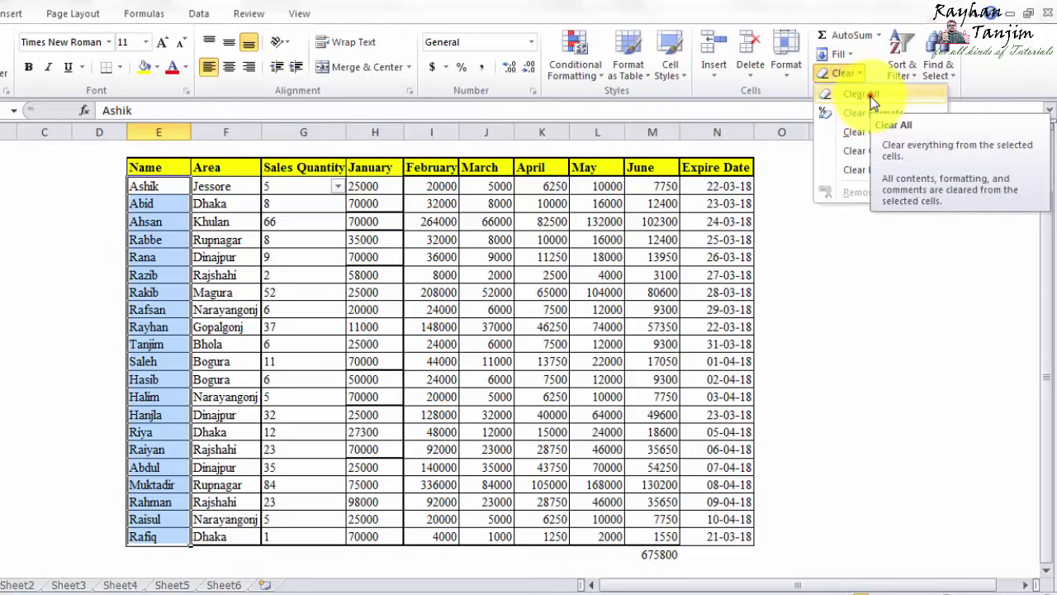
pyautogui.click(867, 96)
pyautogui.click(854, 256)
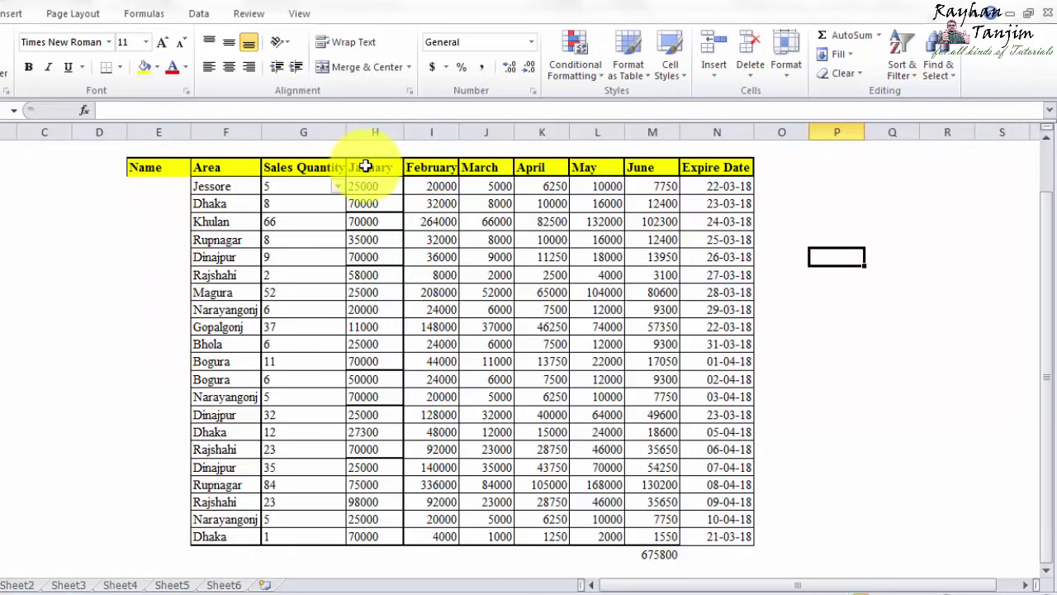
pyautogui.hotkey('ctrl', 'z')
pyautogui.click(862, 73)
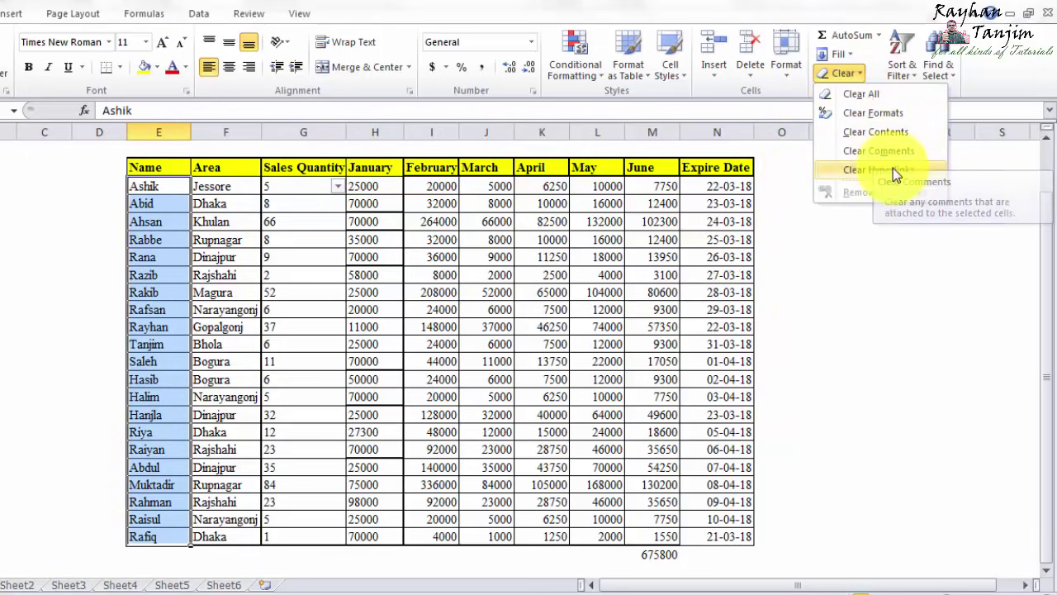
pyautogui.click(149, 274)
pyautogui.click(150, 275)
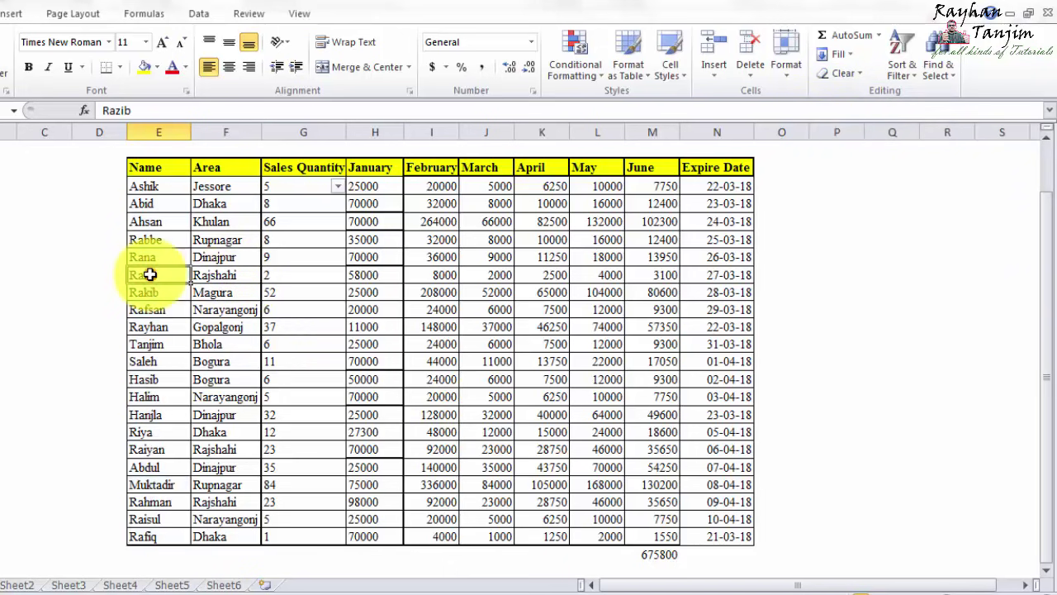
pyautogui.click(863, 74)
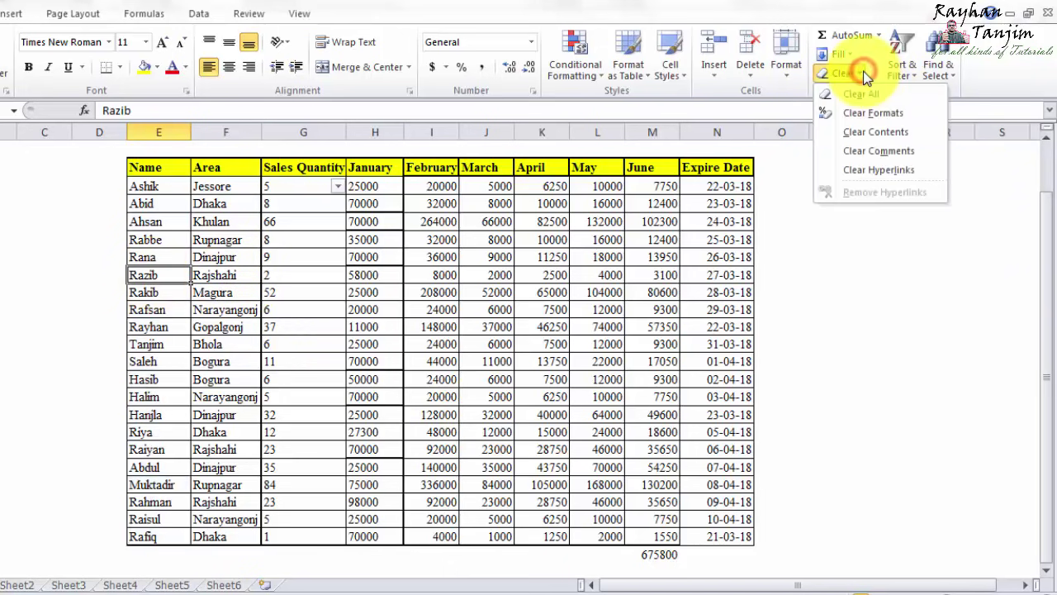
pyautogui.click(155, 277)
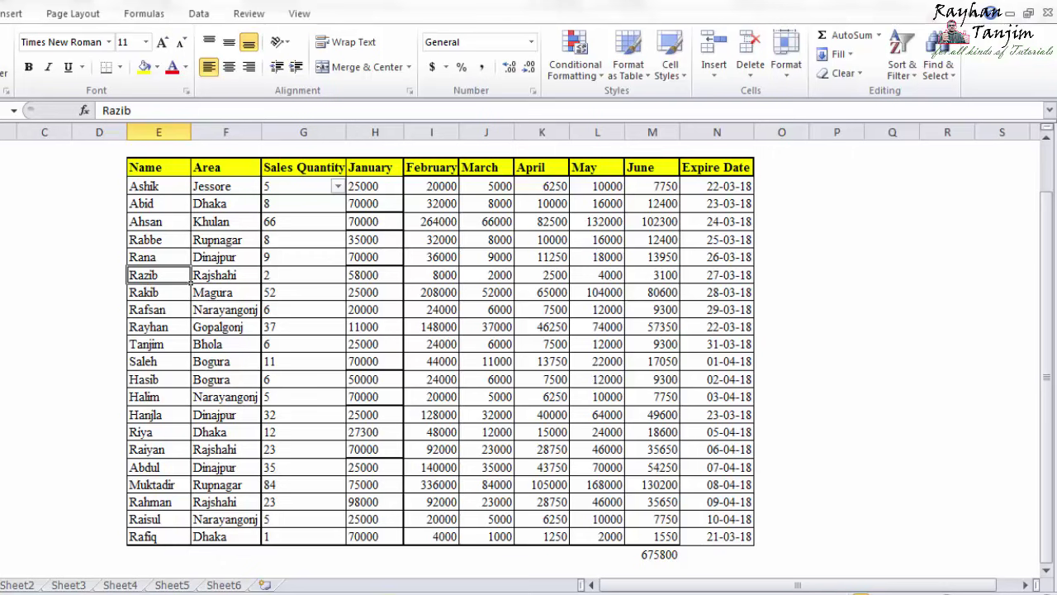
# - Switch to the subscribe.xlsx workbook window from the Excel taskbar preview
pyautogui.moveTo(388, 594)
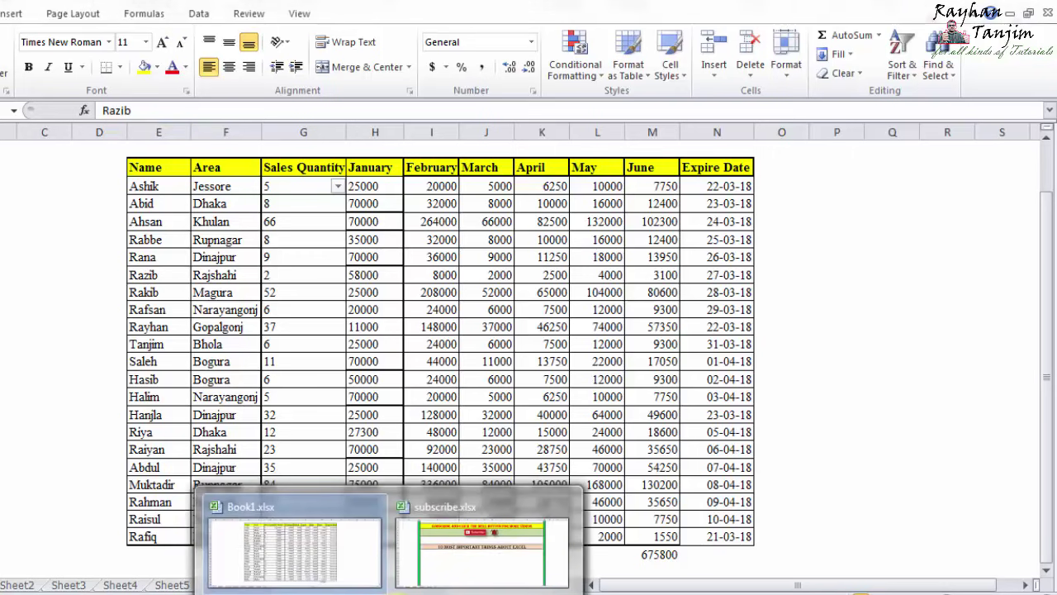
pyautogui.click(479, 536)
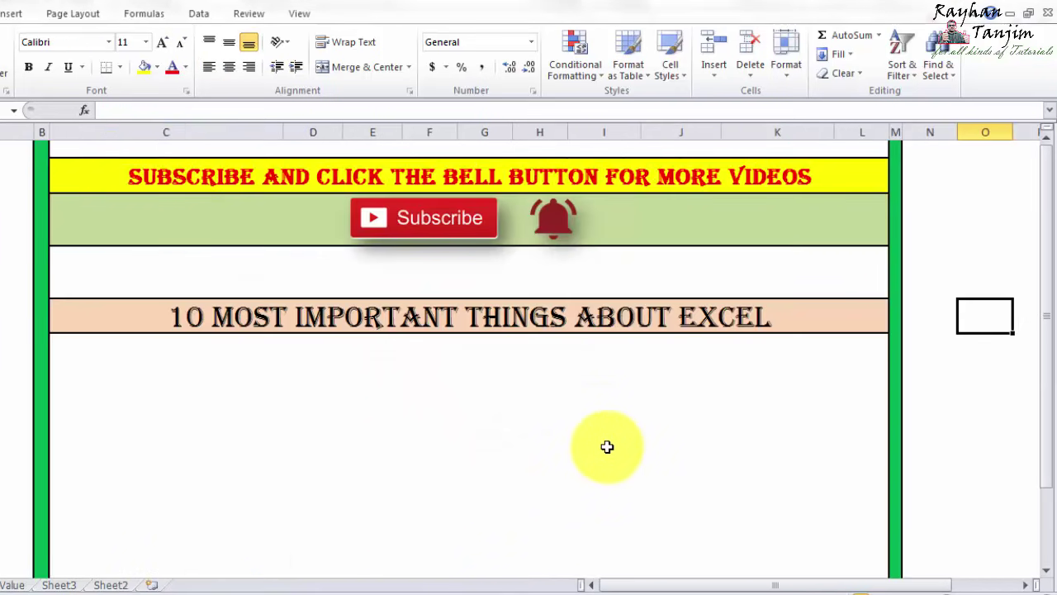